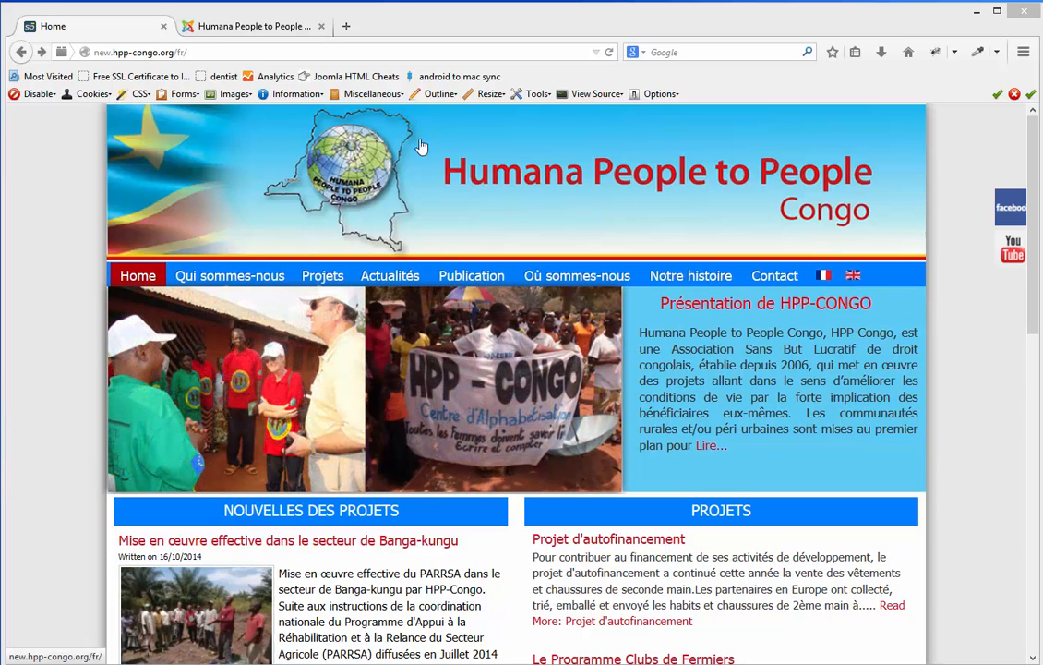
# - Compare the site's French home page with its English version and its navigation menu, returning to French
pyautogui.moveTo(188, 53); pyautogui.dragTo(176, 52)
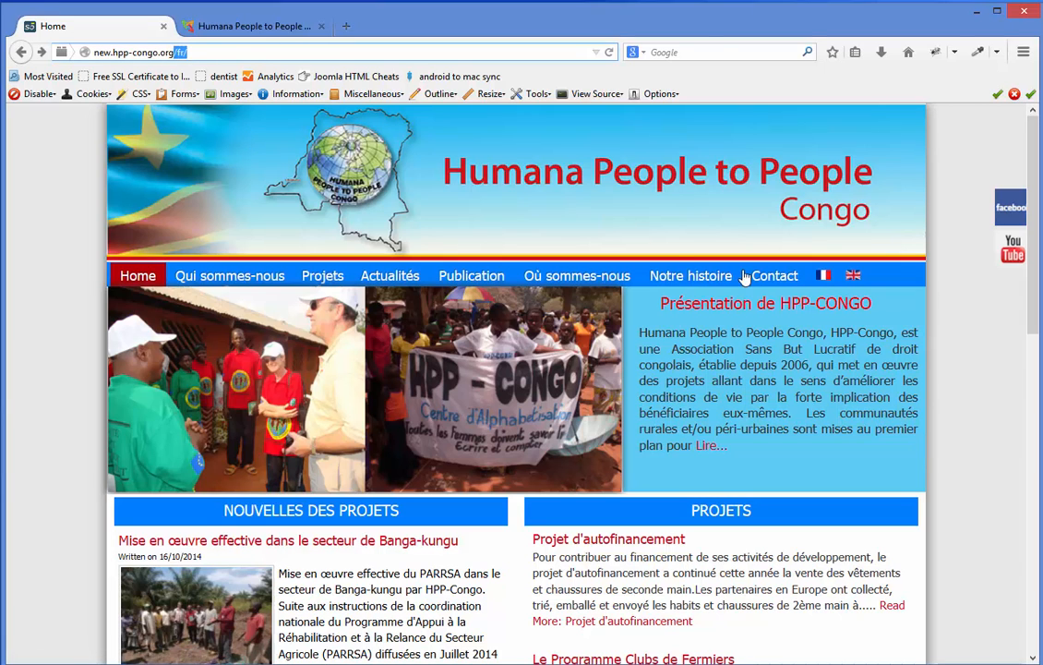
pyautogui.click(853, 277)
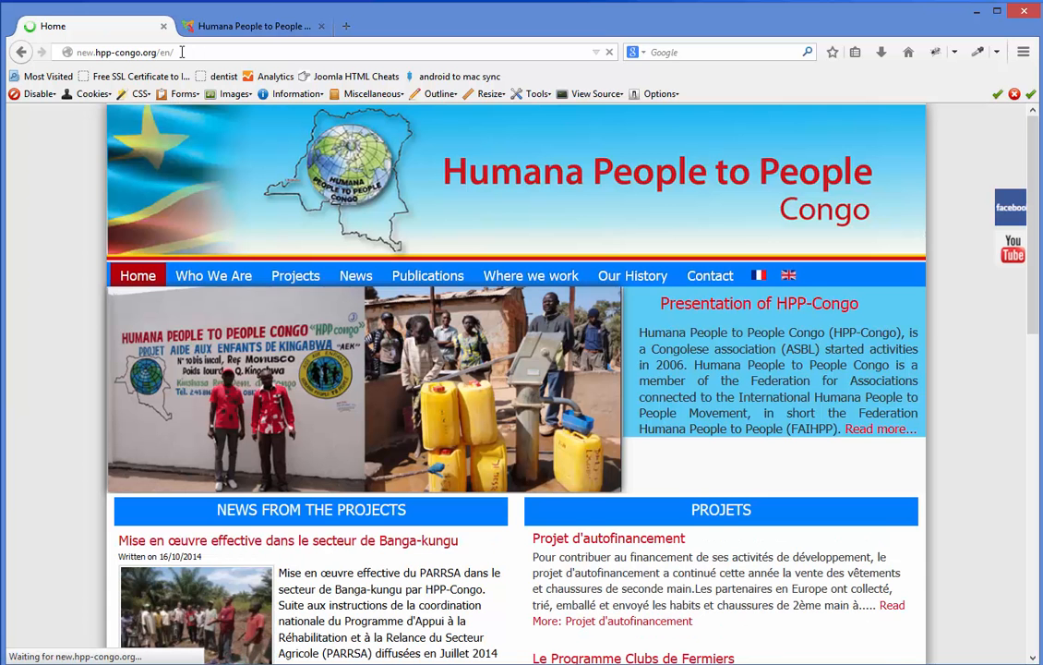
pyautogui.moveTo(173, 51); pyautogui.dragTo(159, 52)
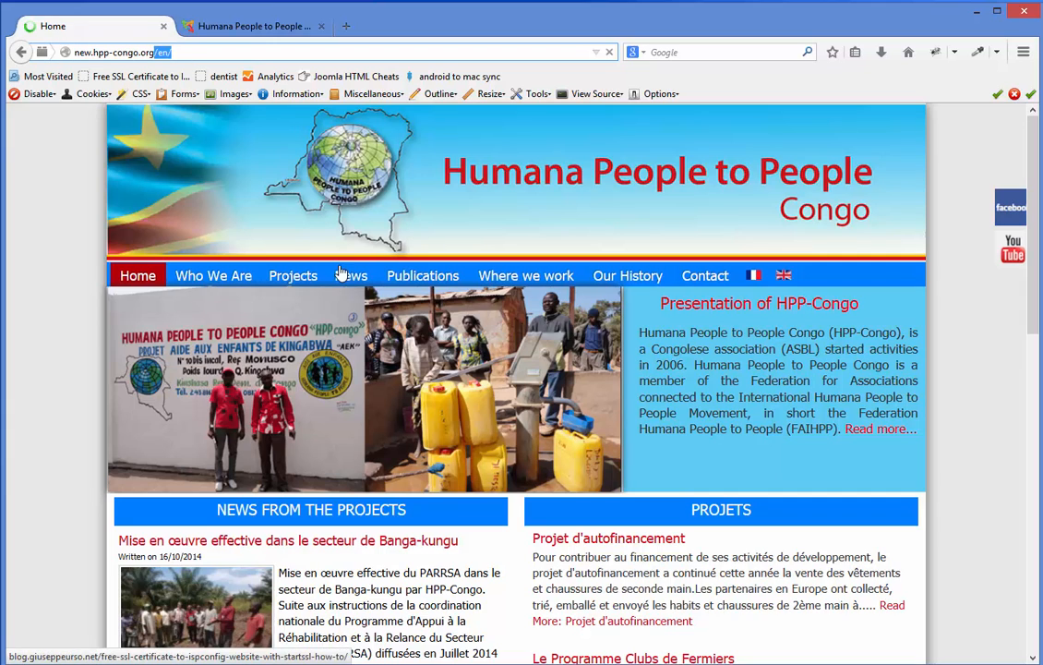
pyautogui.moveTo(295, 285)
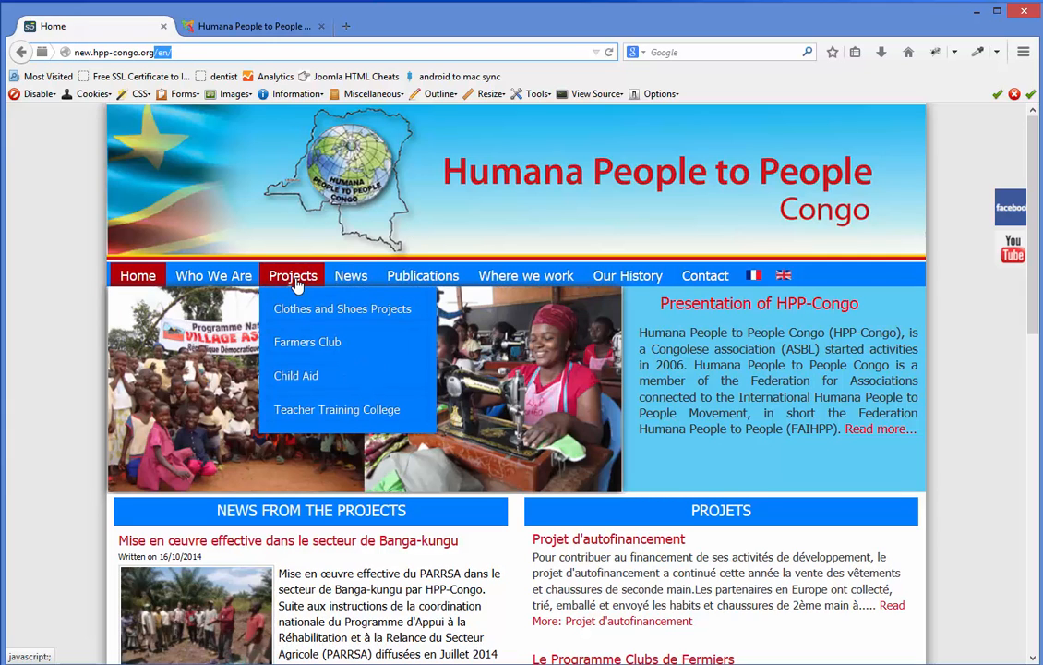
pyautogui.click(754, 276)
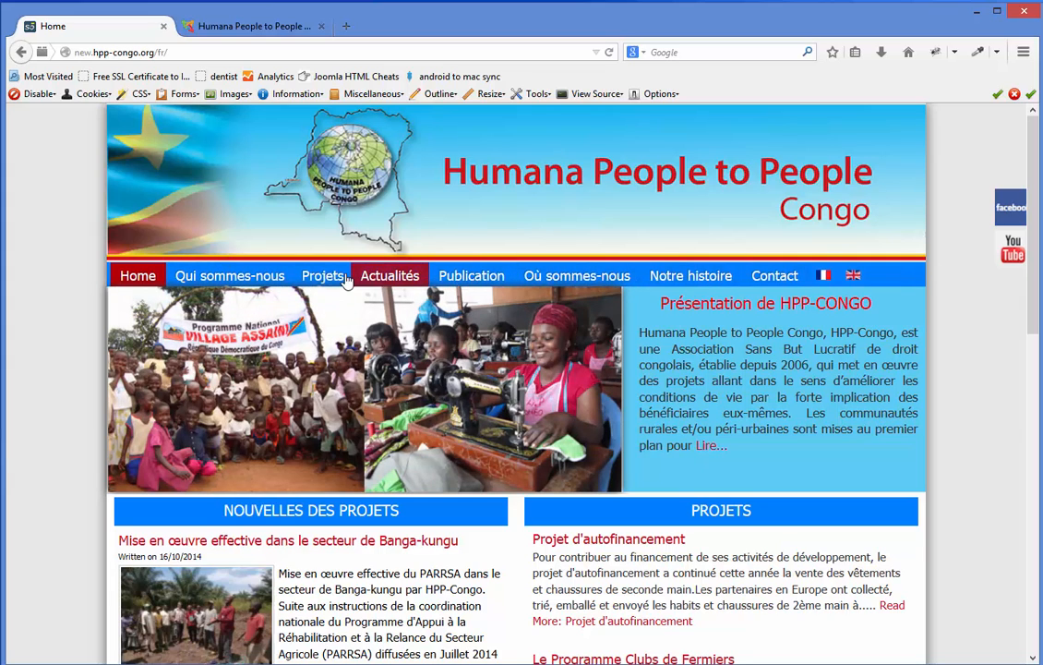
# - Examine the French home page's menu entries and section headings for text still left in English
pyautogui.moveTo(260, 269)
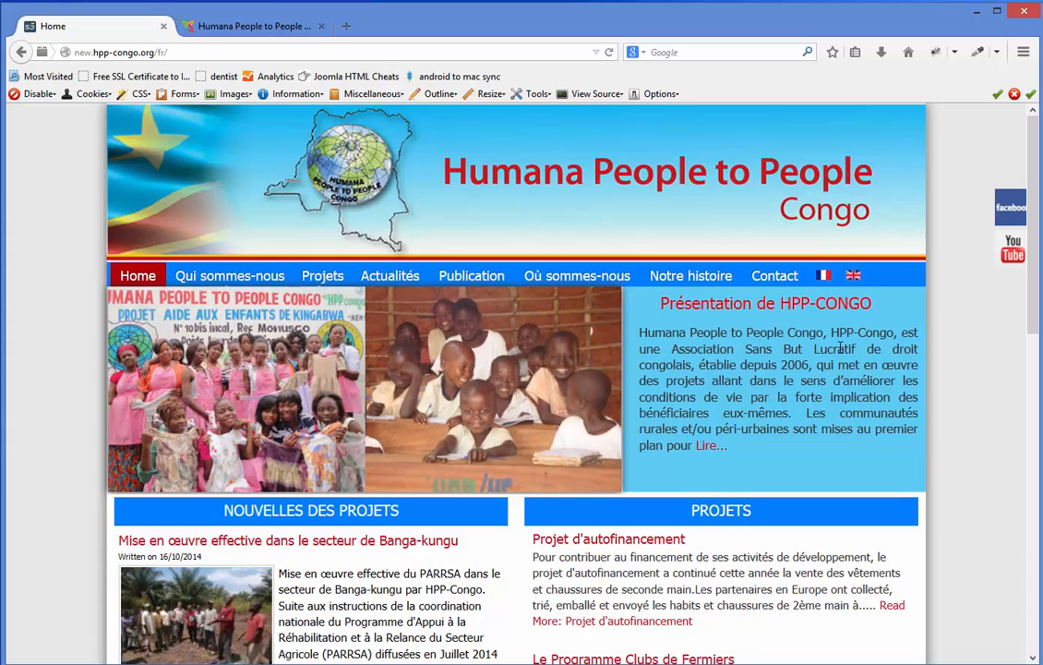
pyautogui.scroll(-2, 694, 506)
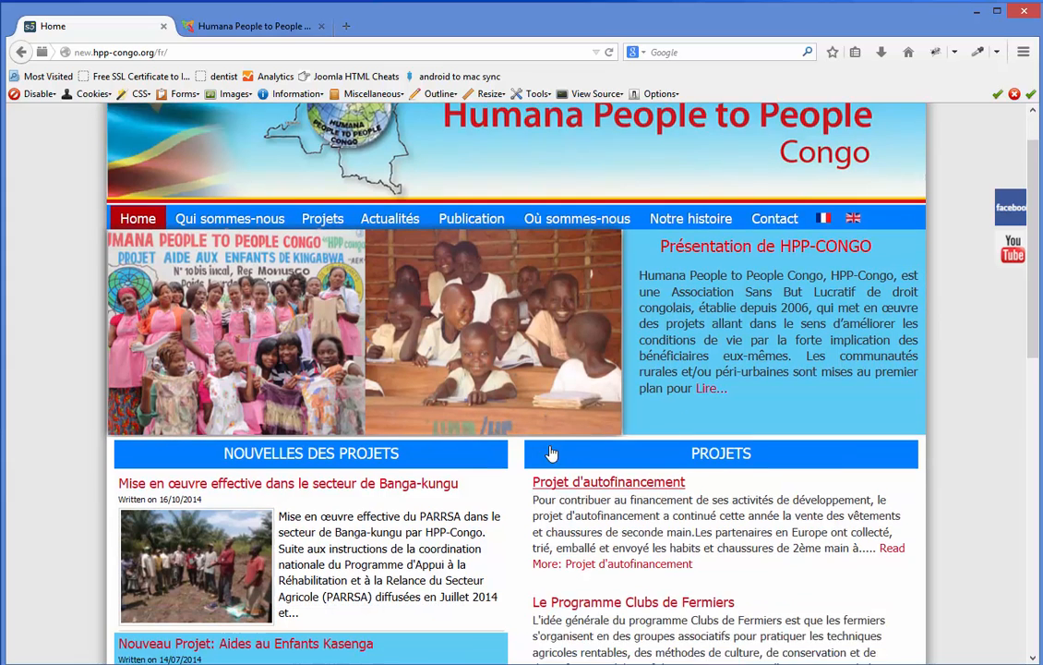
pyautogui.moveTo(221, 427); pyautogui.dragTo(449, 434)
pyautogui.moveTo(691, 421); pyautogui.dragTo(752, 420)
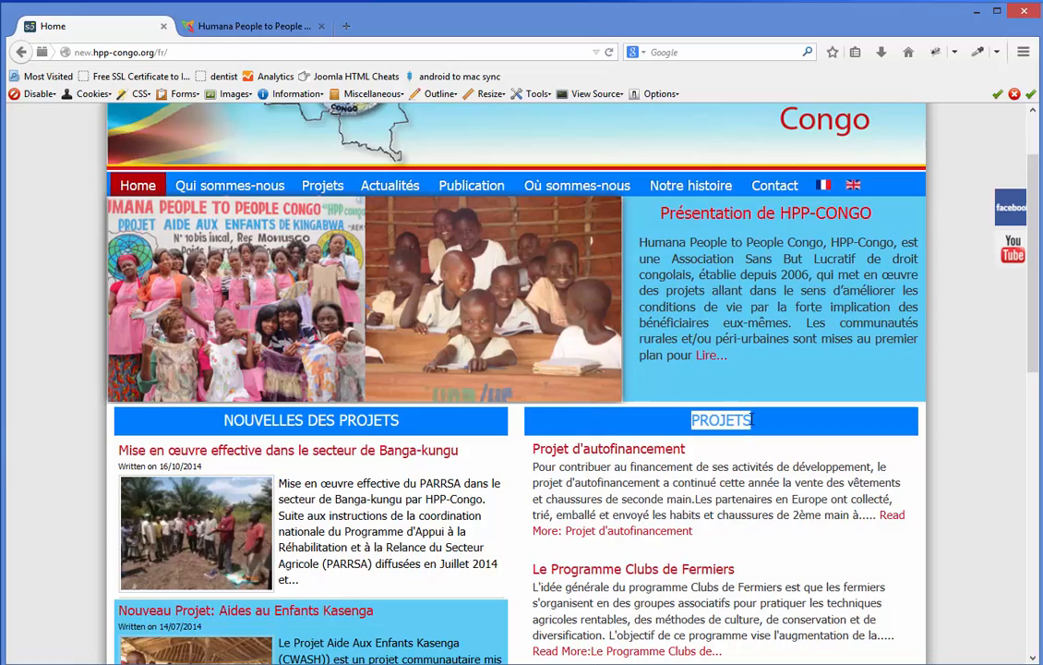
pyautogui.scroll(-2, 853, 453)
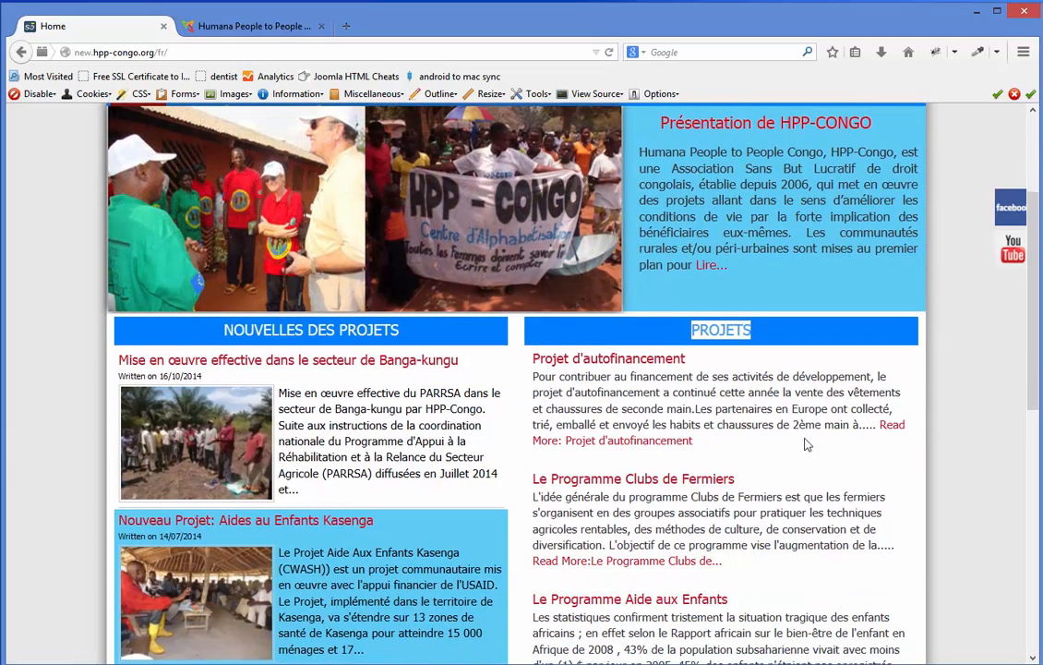
pyautogui.scroll(-5, 544, 409)
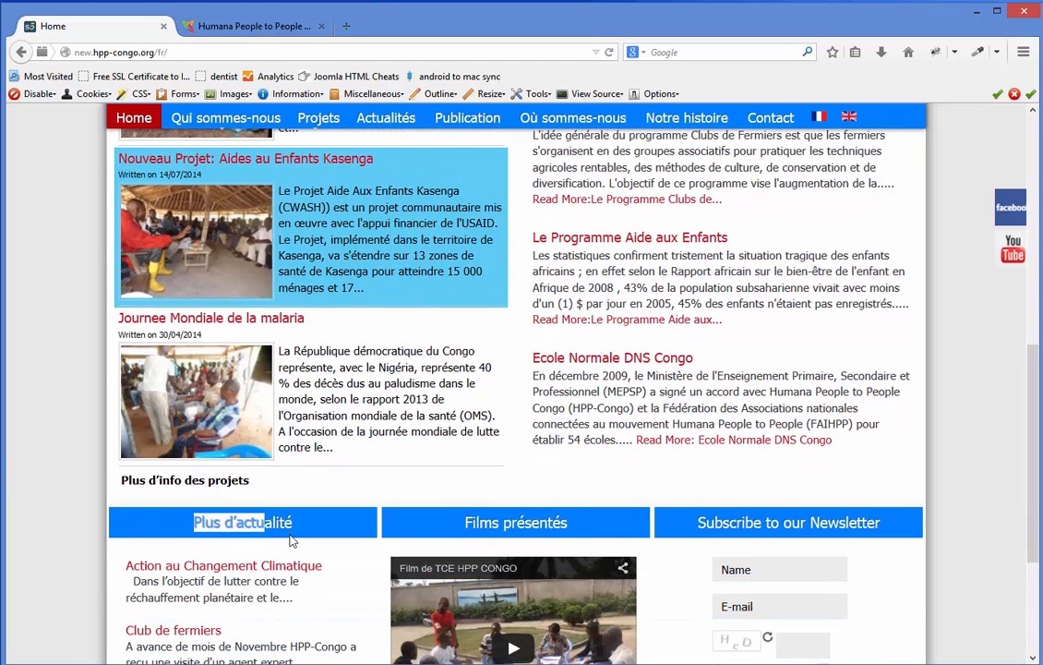
pyautogui.tripleClick(505, 528)
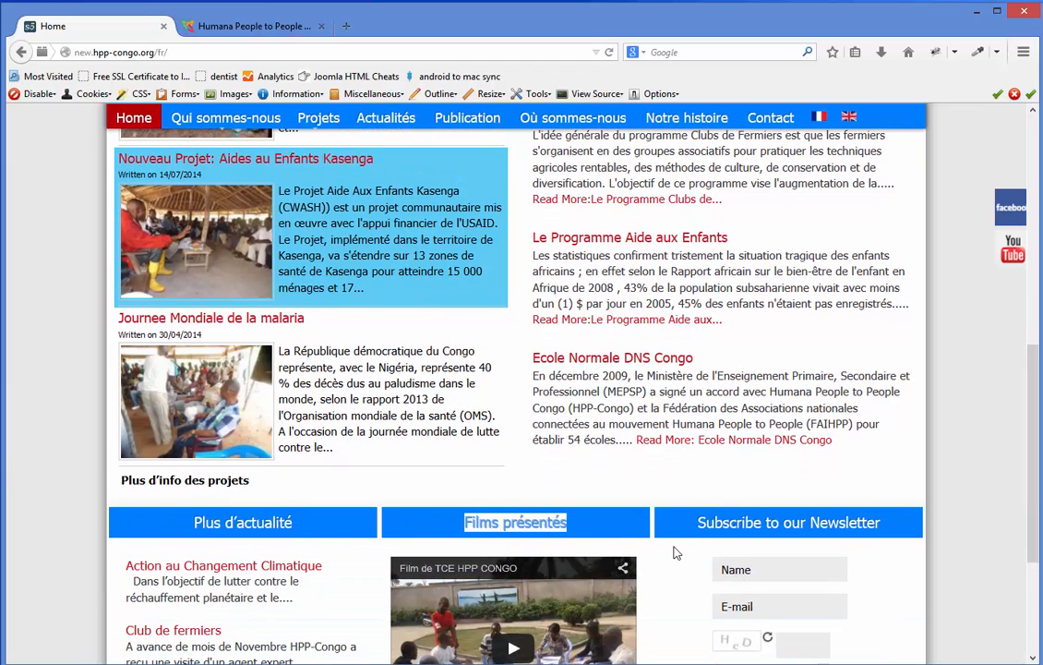
pyautogui.moveTo(700, 524); pyautogui.dragTo(893, 531)
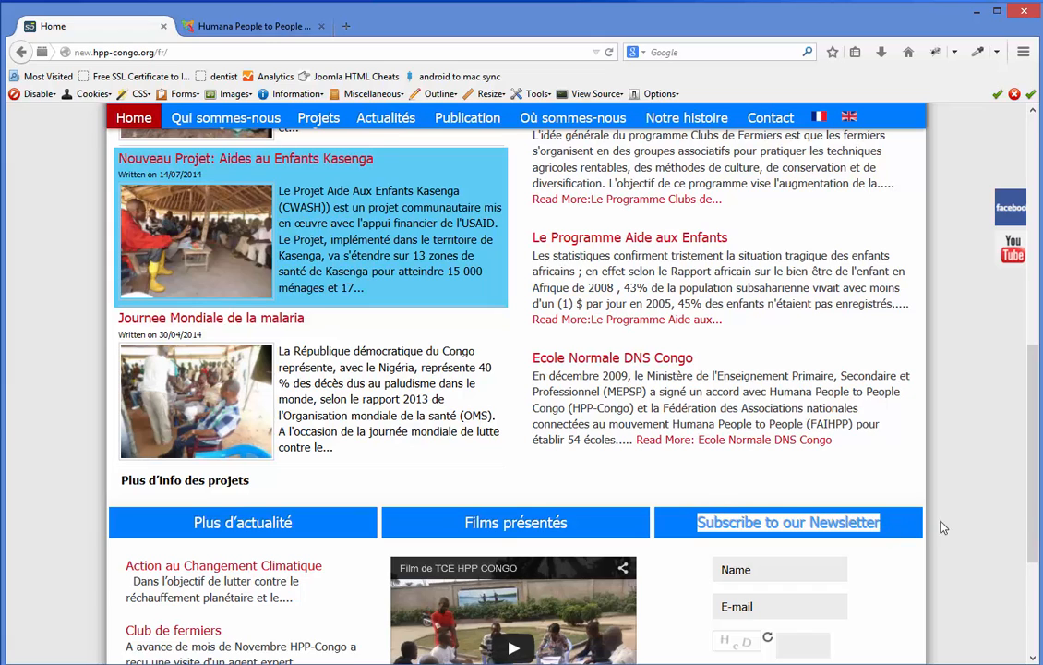
pyautogui.scroll(10, 1030, 498)
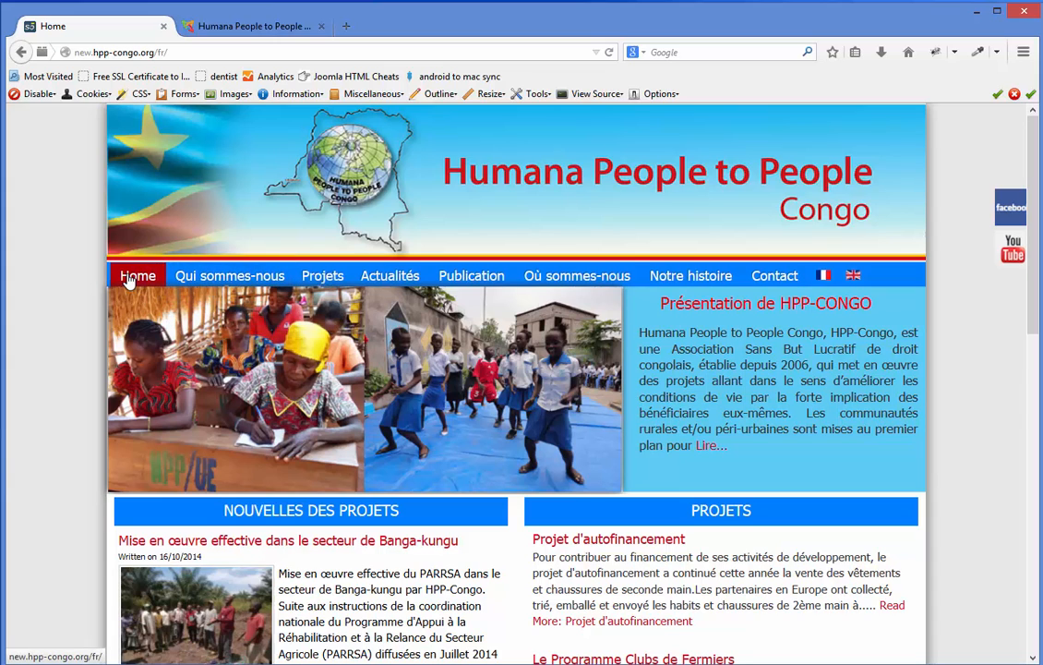
pyautogui.moveTo(180, 292)
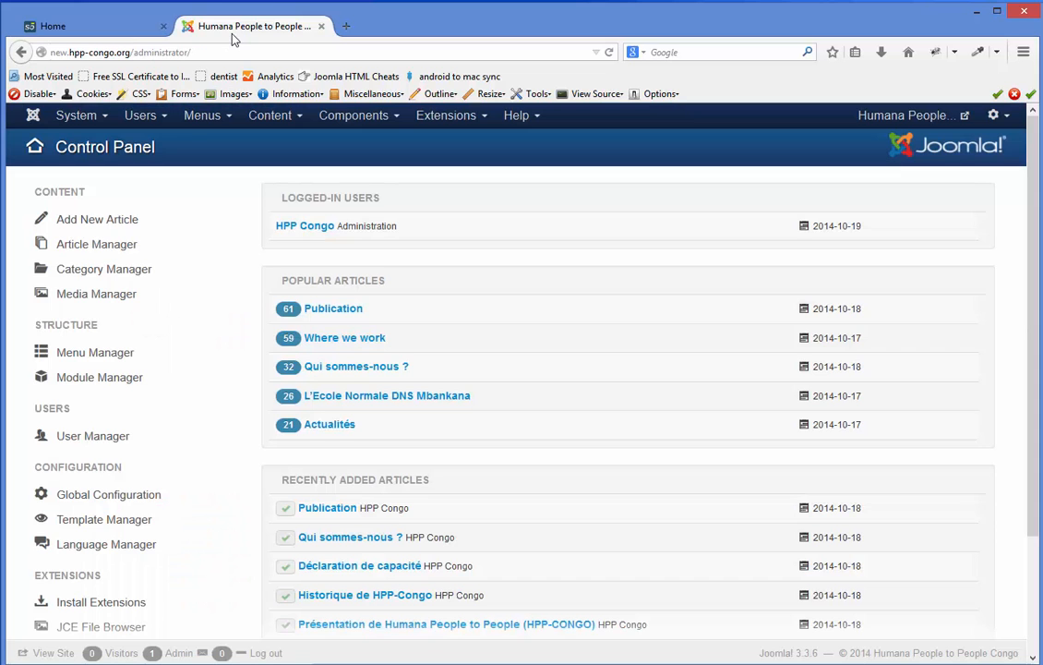
# - Switch to the Joomla administration and open the Main Menu's Home item for editing
pyautogui.click(232, 30)
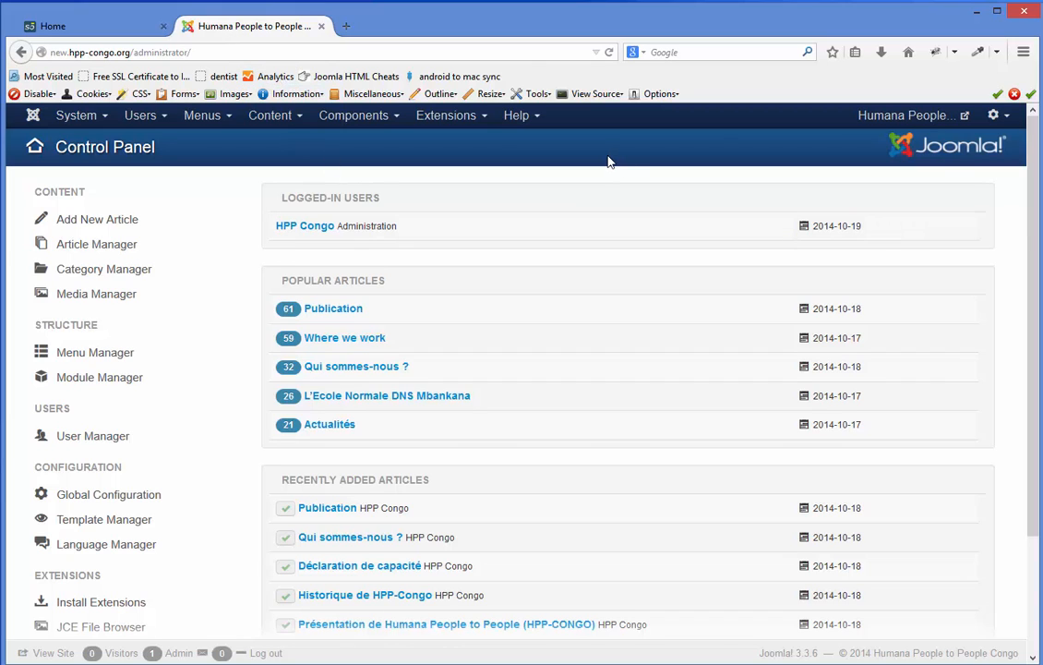
pyautogui.click(93, 31)
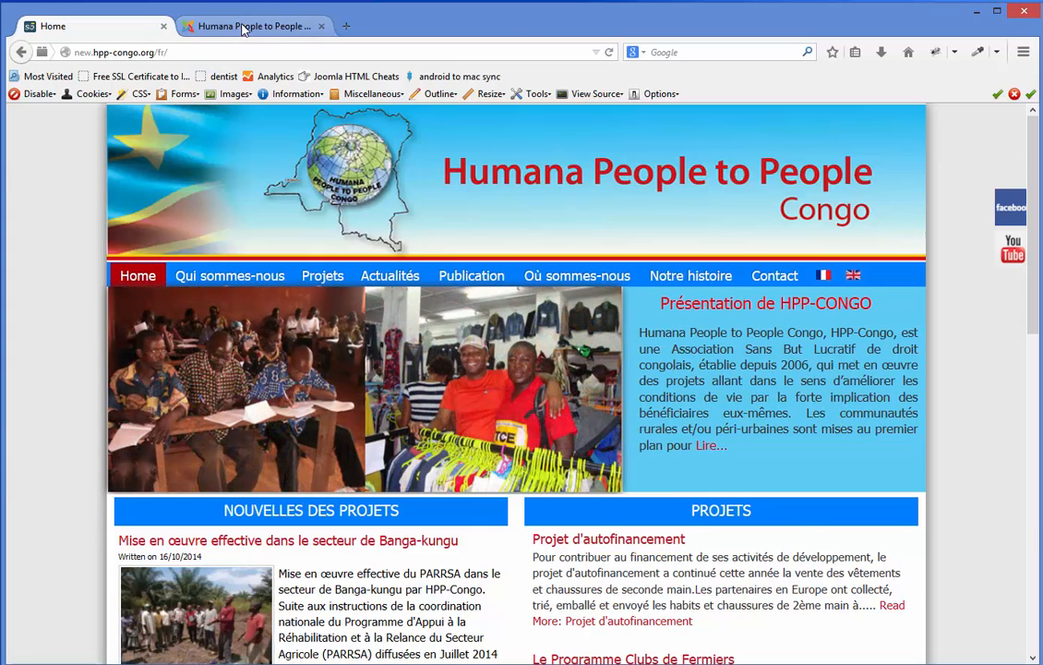
pyautogui.click(244, 28)
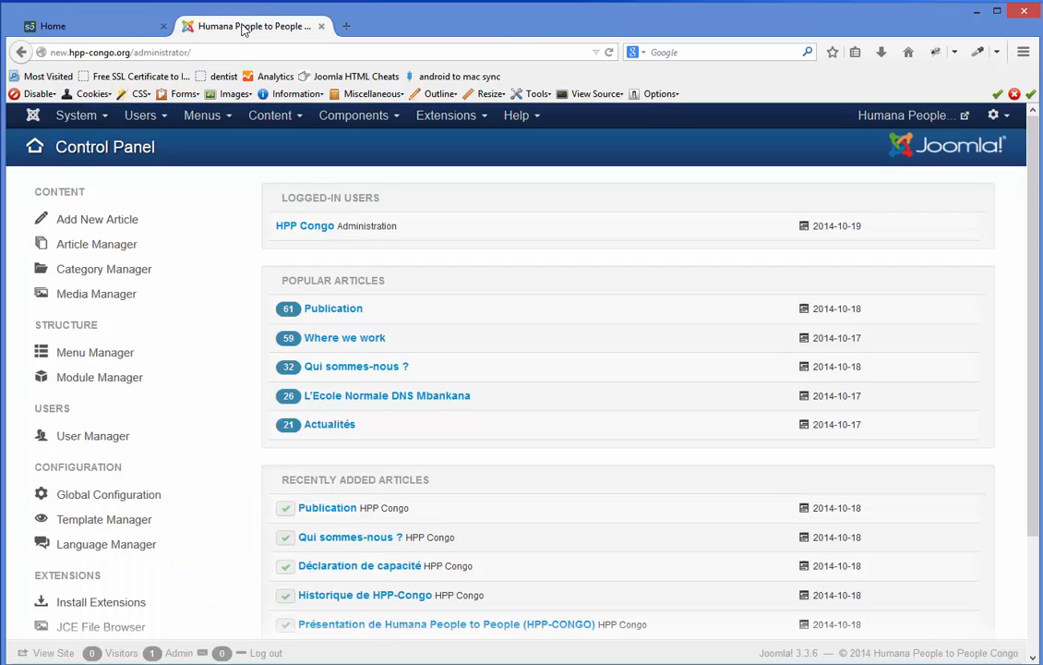
pyautogui.click(195, 123)
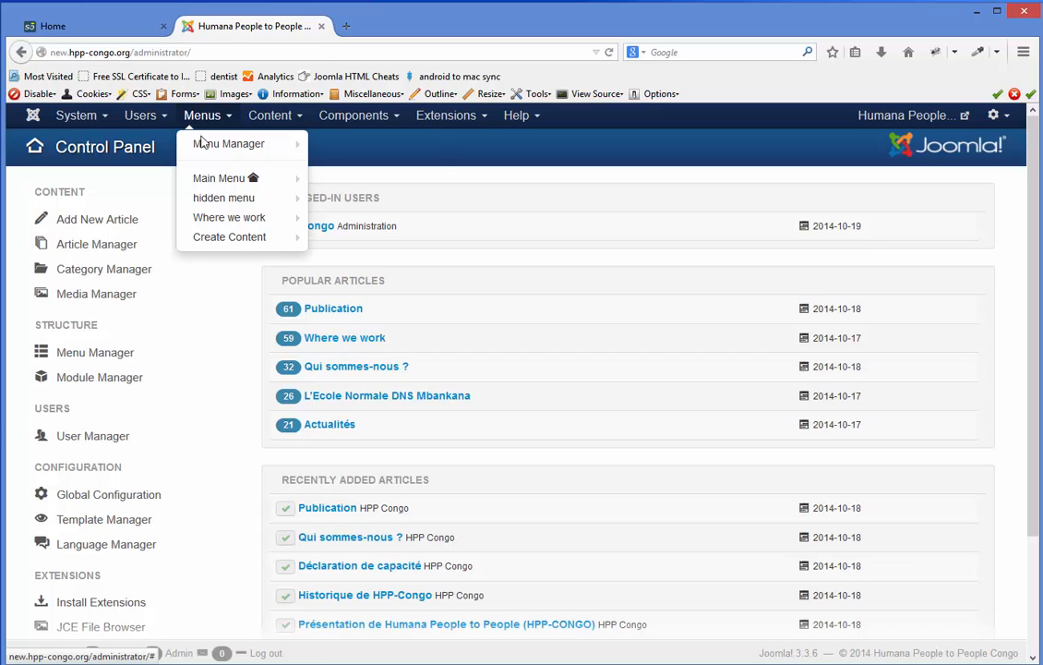
pyautogui.moveTo(252, 185)
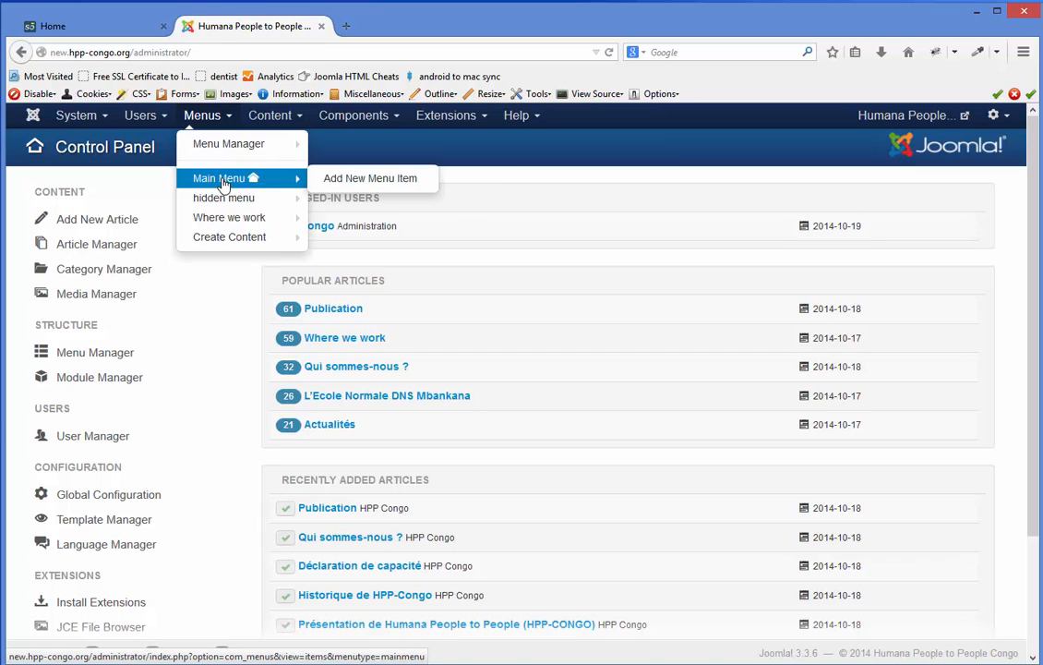
pyautogui.click(220, 181)
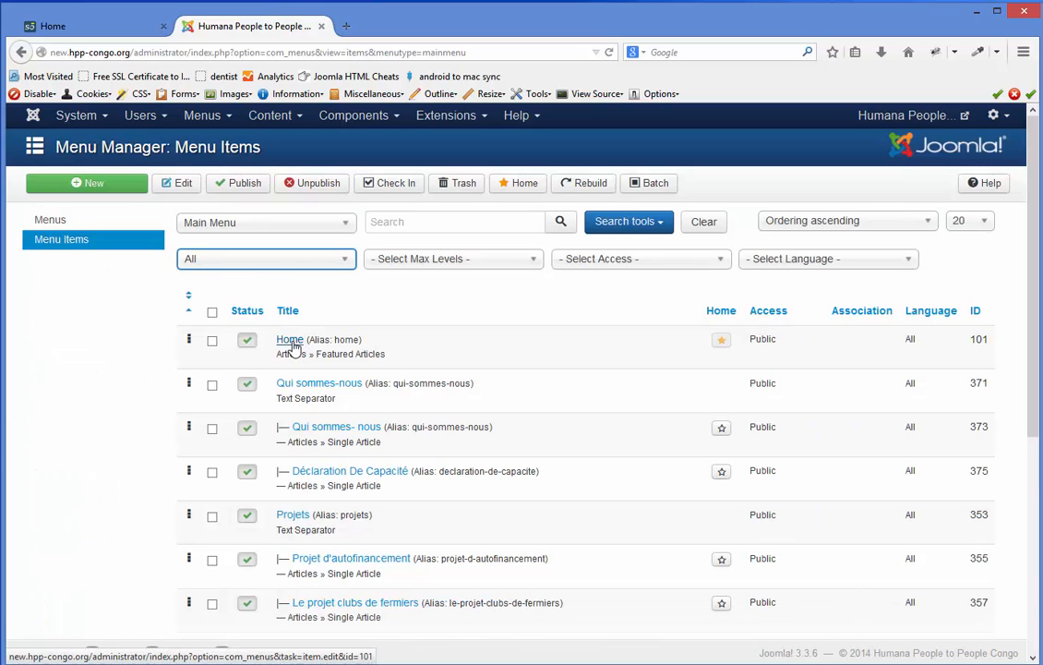
pyautogui.click(290, 341)
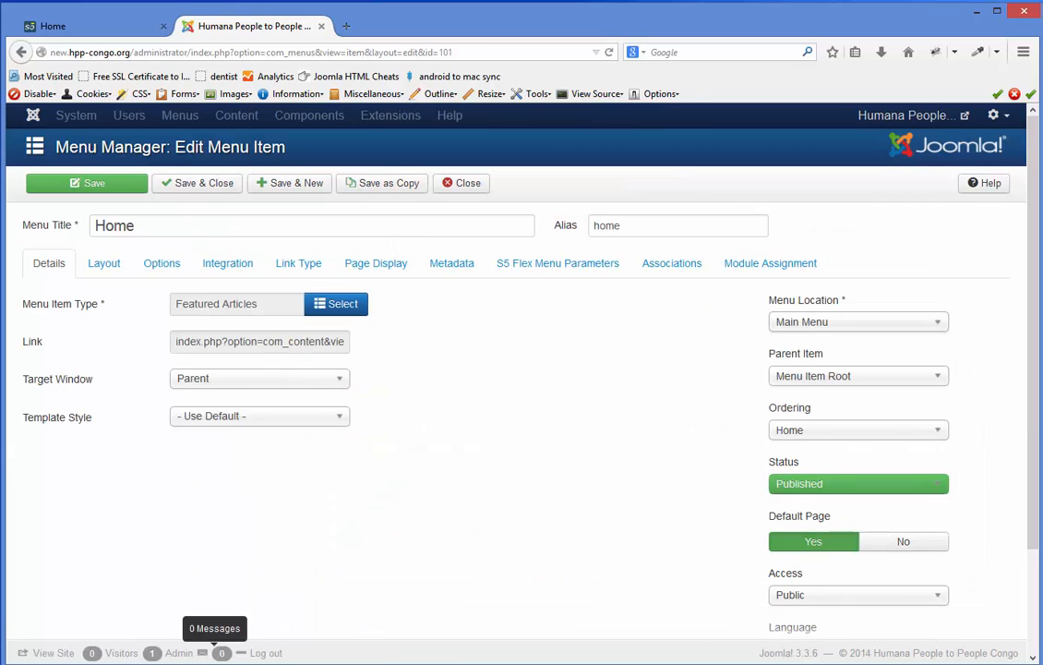
# - Replace the menu item's title with "Accueil" copied from the Notepad notes, and save and close the item
pyautogui.click(180, 663)
pyautogui.click(99, 660)
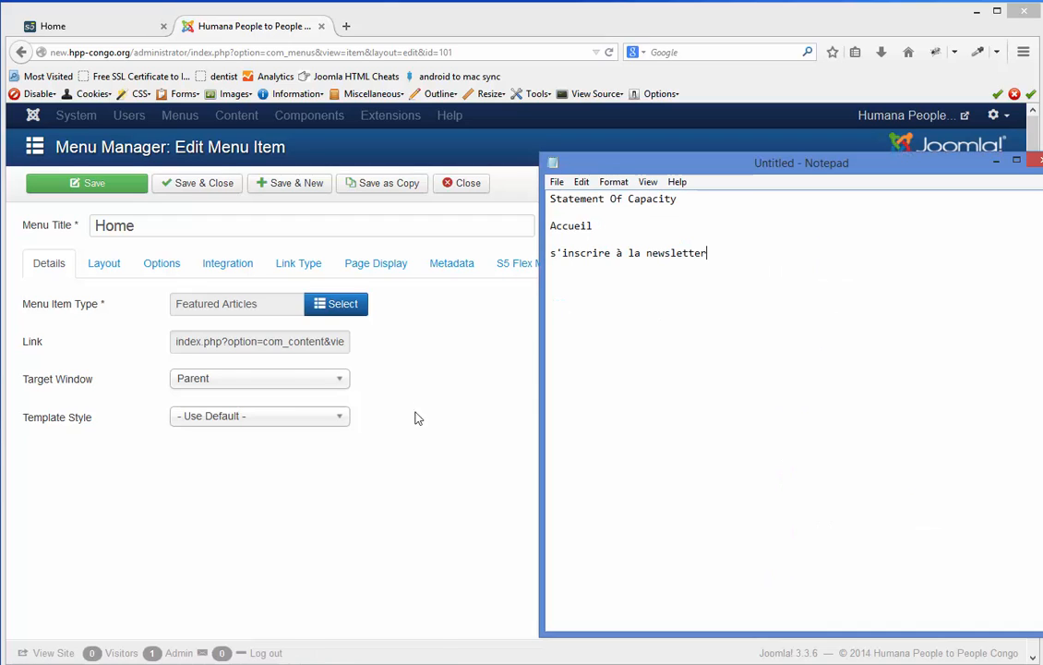
pyautogui.moveTo(591, 227); pyautogui.dragTo(548, 232)
pyautogui.hotkey('ctrl', 'c')
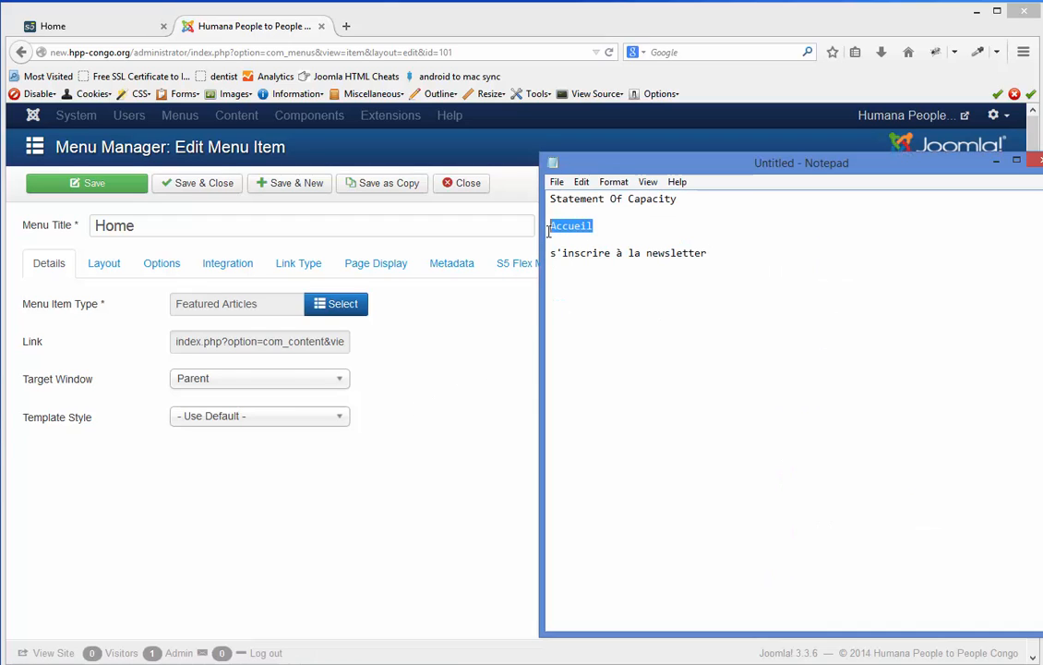
pyautogui.click(172, 227)
pyautogui.moveTo(173, 226); pyautogui.dragTo(90, 224)
pyautogui.hotkey('ctrl', 'v')
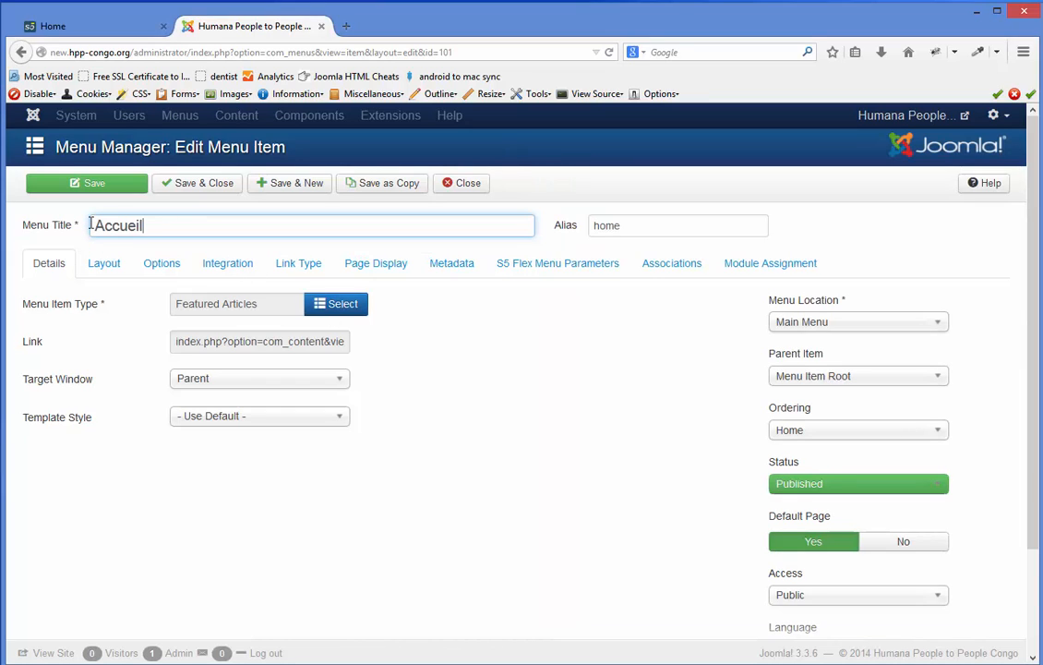
pyautogui.click(194, 183)
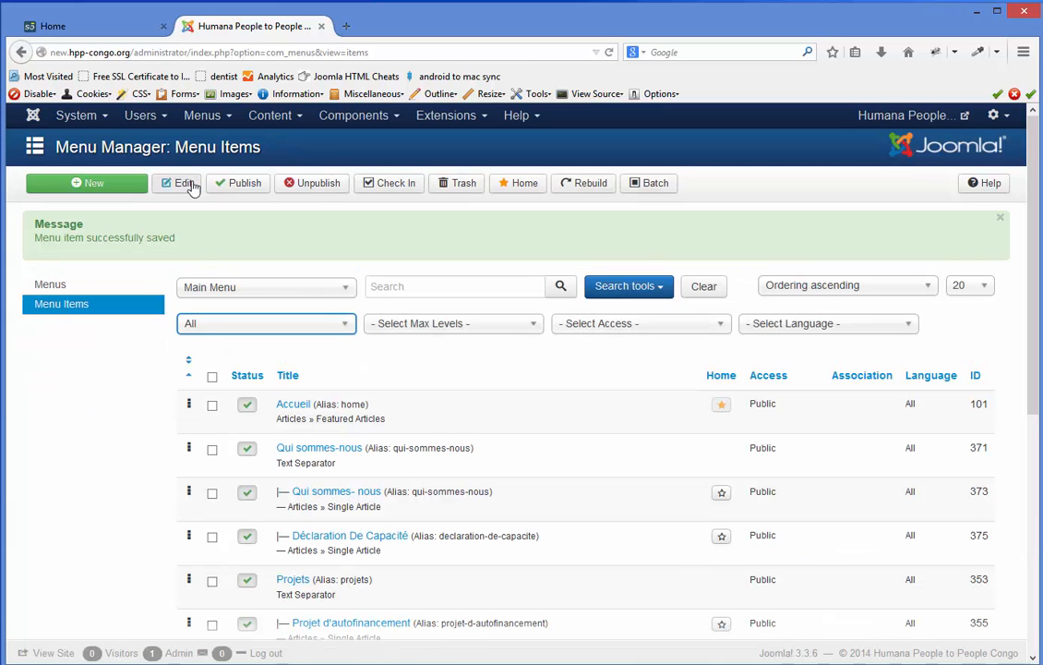
# - Reload the French home page and check the first menu entry and the section headings down to the newsletter box
pyautogui.click(85, 25)
pyautogui.click(608, 52)
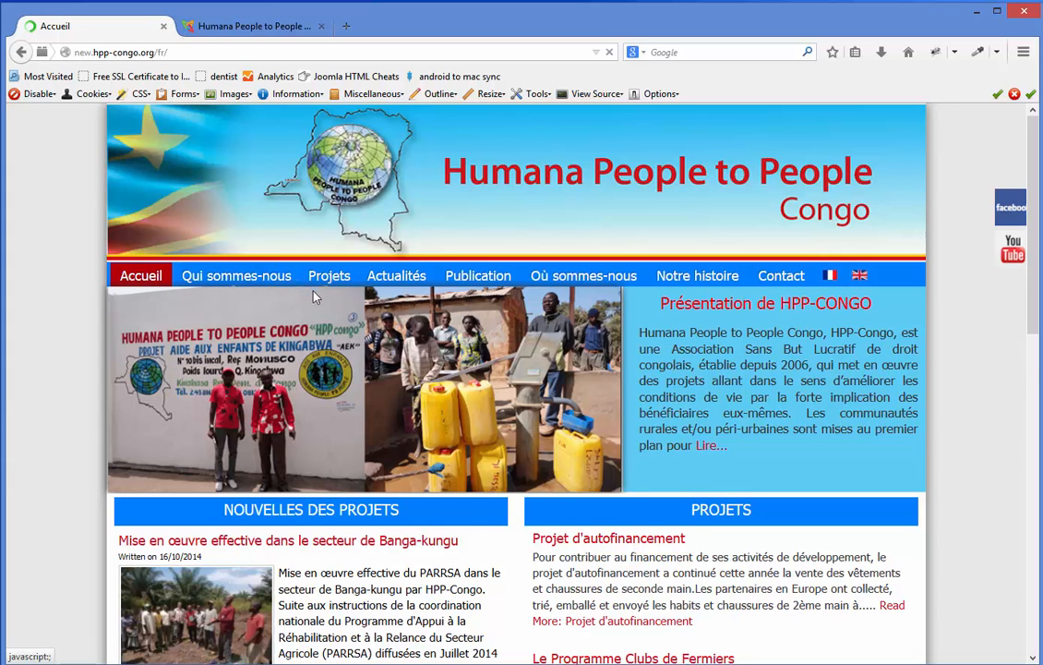
pyautogui.scroll(-2, 342, 354)
pyautogui.scroll(-2, 342, 355)
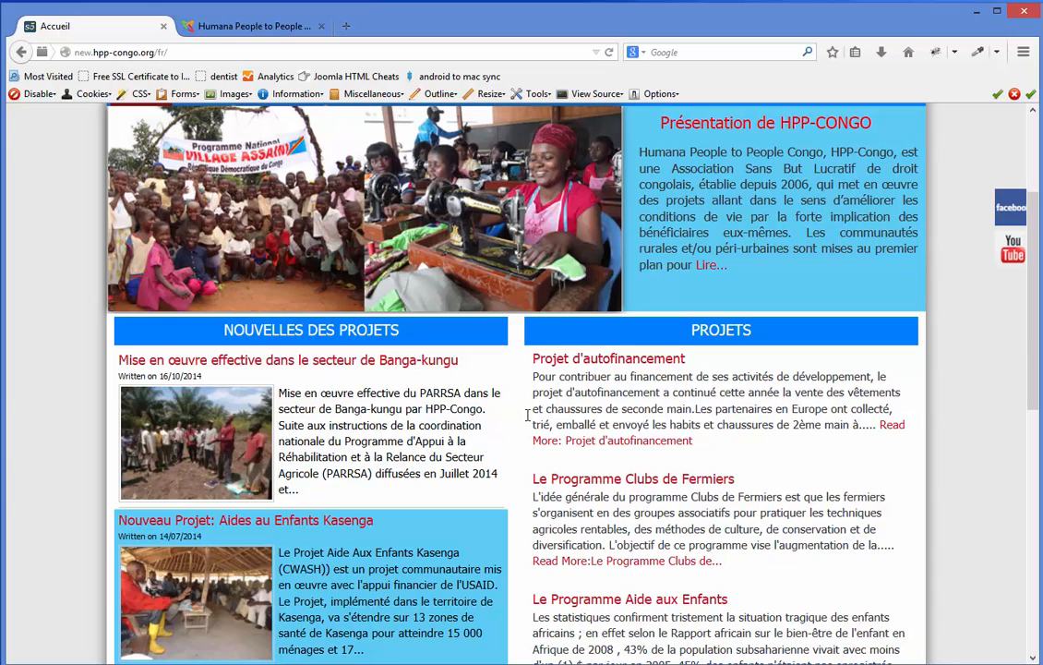
pyautogui.scroll(-3, 442, 420)
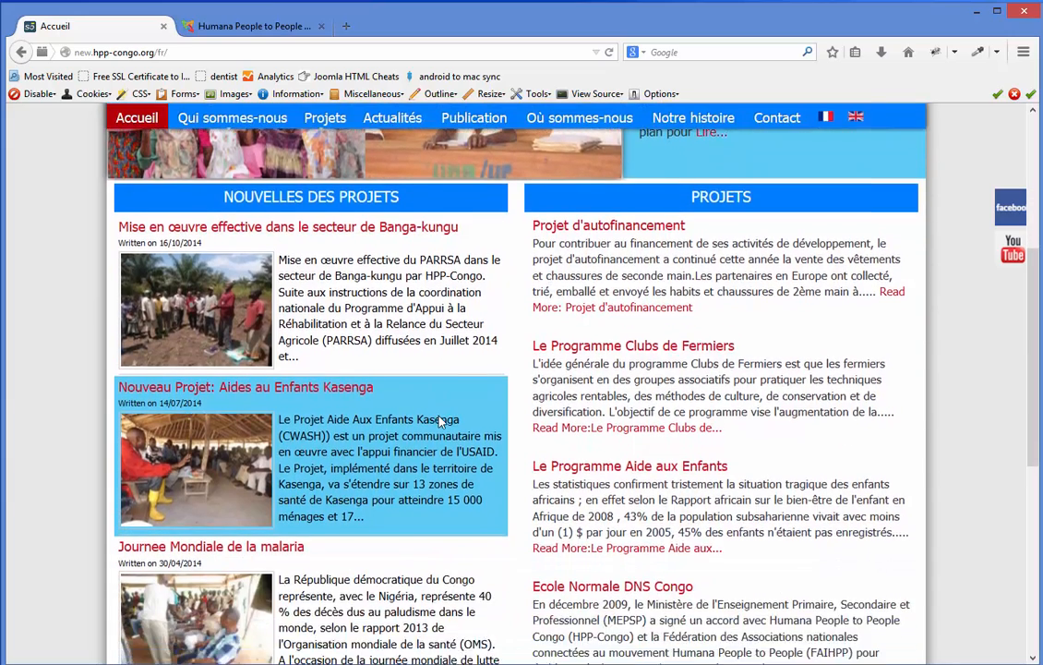
pyautogui.scroll(-5, 441, 420)
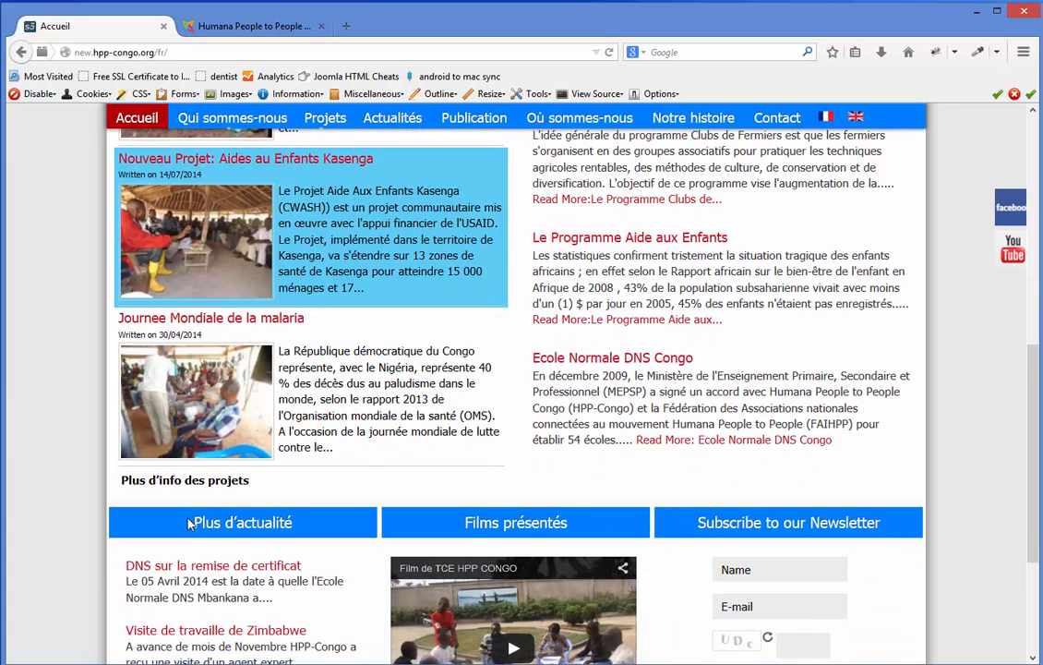
pyautogui.moveTo(190, 525); pyautogui.dragTo(378, 531)
pyautogui.moveTo(441, 522); pyautogui.dragTo(618, 535)
pyautogui.moveTo(698, 530); pyautogui.dragTo(895, 538)
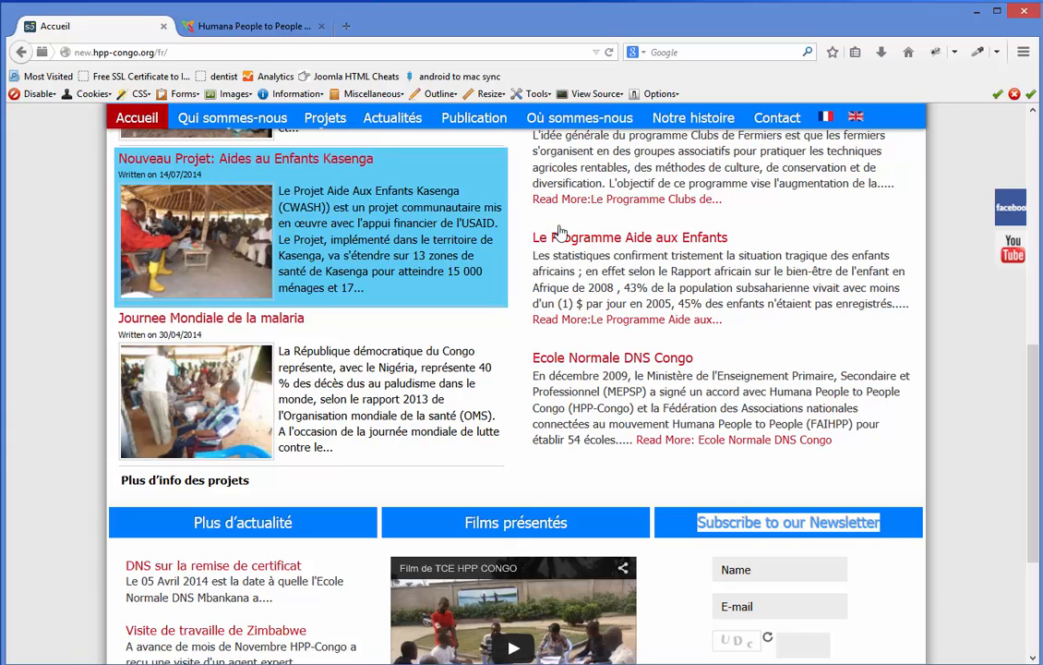
# - In Joomla's Module Manager, clear the module type filter and open the "Subscribe to our Newsletter" module for editing
pyautogui.click(266, 28)
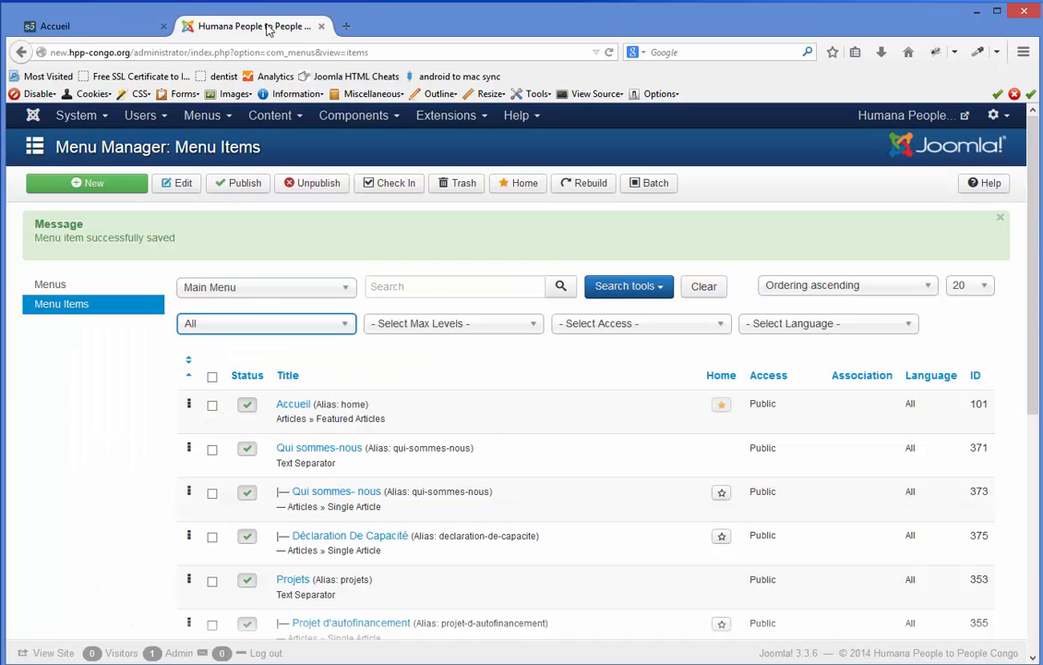
pyautogui.click(443, 120)
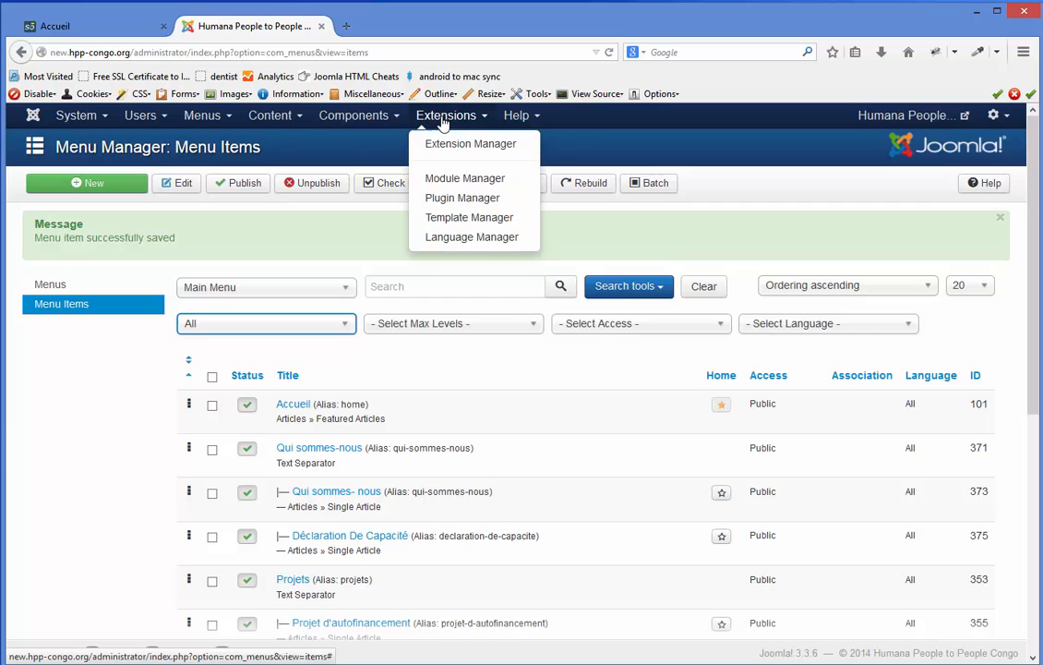
pyautogui.click(460, 179)
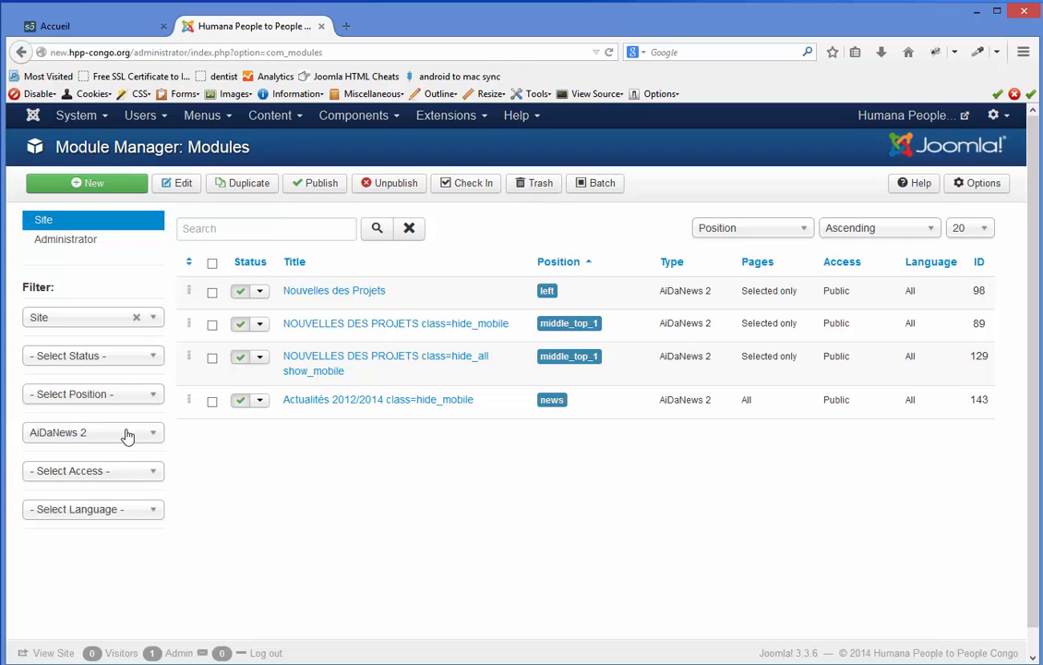
pyautogui.click(127, 436)
pyautogui.click(148, 478)
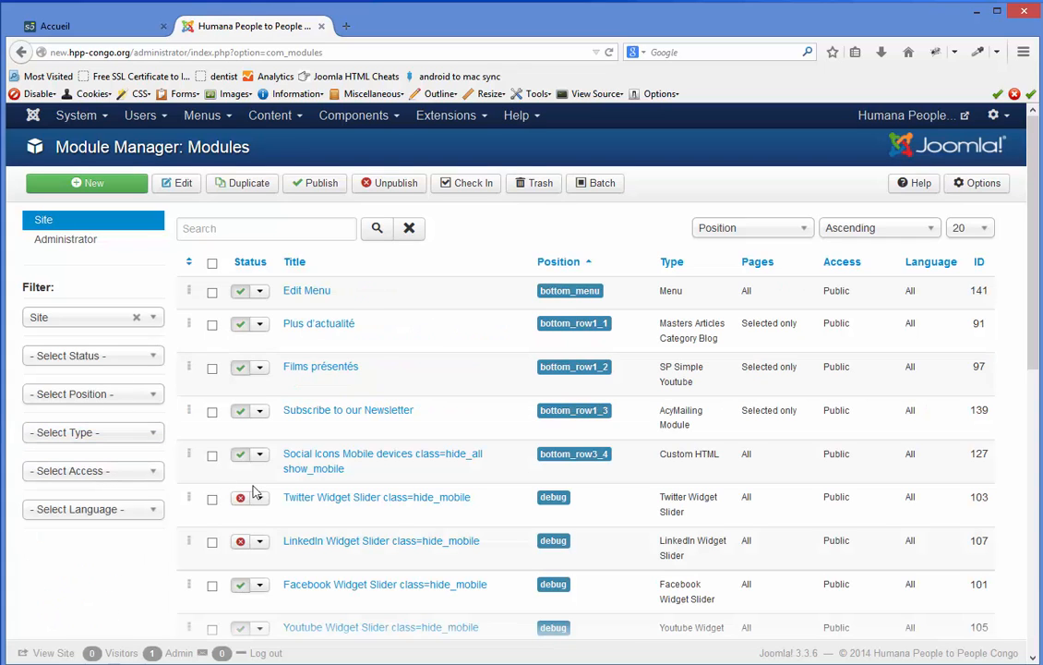
pyautogui.click(324, 418)
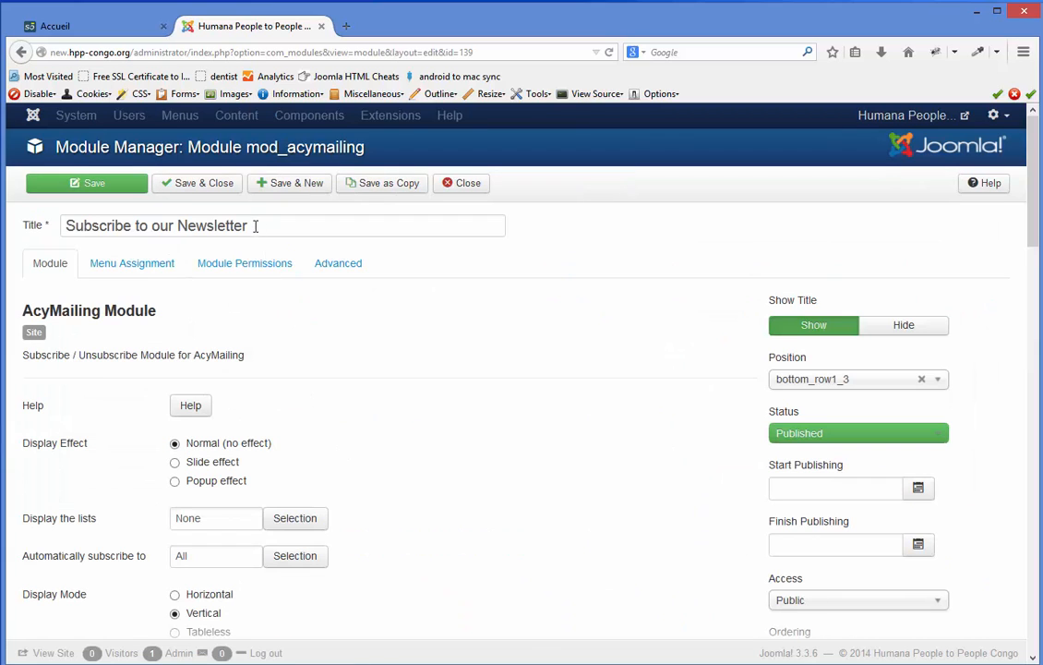
# - Replace the newsletter module's title with "s'inscrire à la newsletter" copied from the Notepad notes
pyautogui.moveTo(256, 227); pyautogui.dragTo(53, 242)
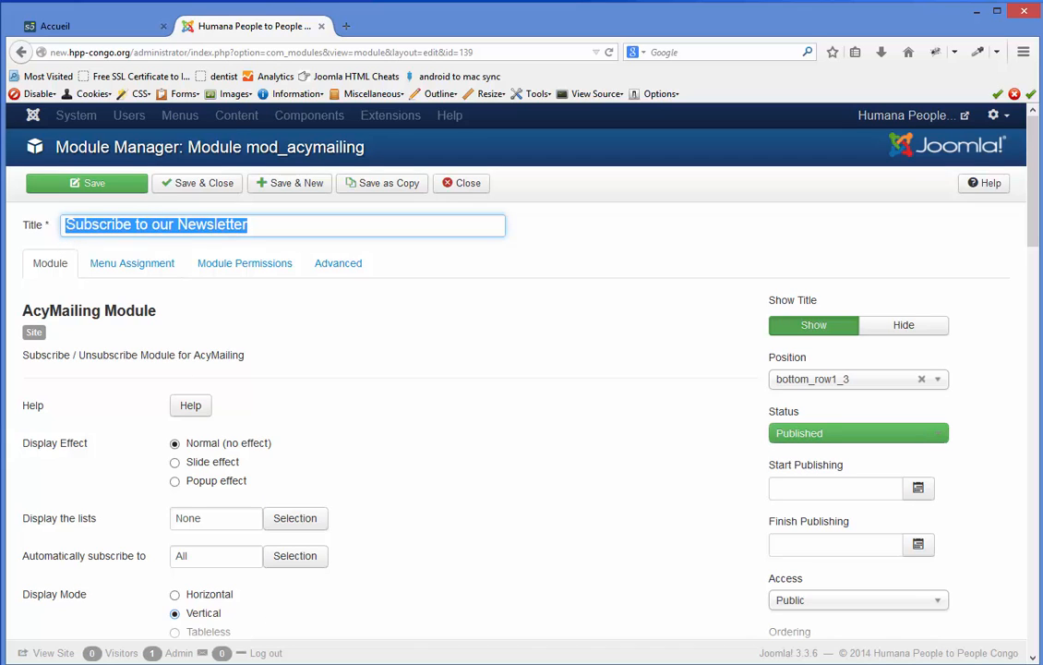
pyautogui.click(179, 664)
pyautogui.click(97, 661)
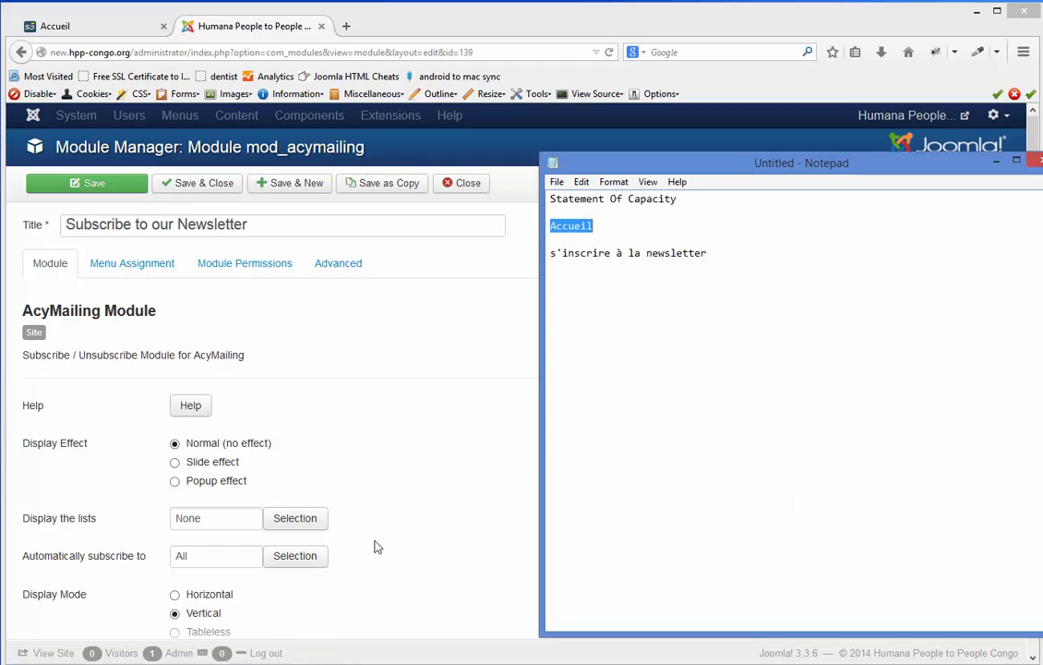
pyautogui.moveTo(709, 254); pyautogui.dragTo(549, 259)
pyautogui.hotkey('ctrl', 'c')
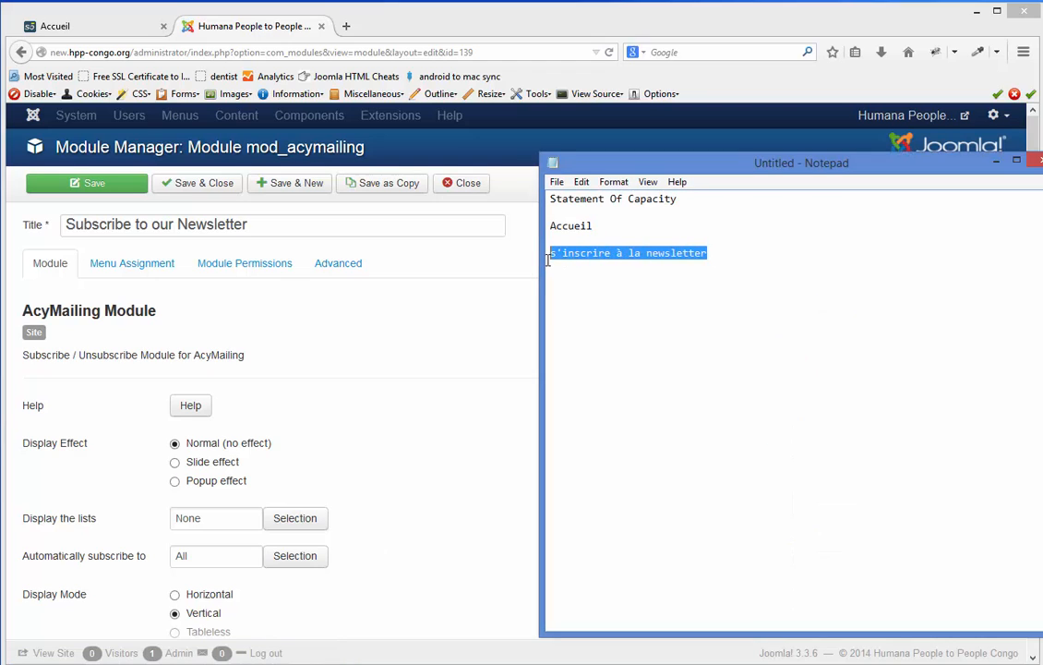
pyautogui.click(994, 164)
pyautogui.click(311, 225)
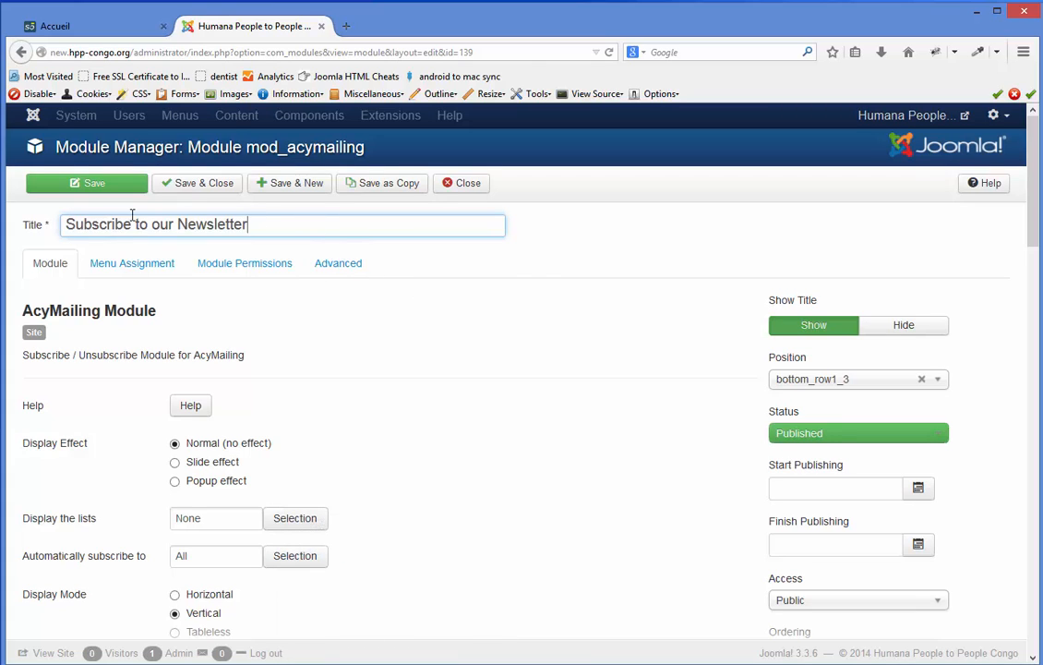
pyautogui.hotkey('ctrl', 'a')
pyautogui.hotkey('ctrl', 'v')
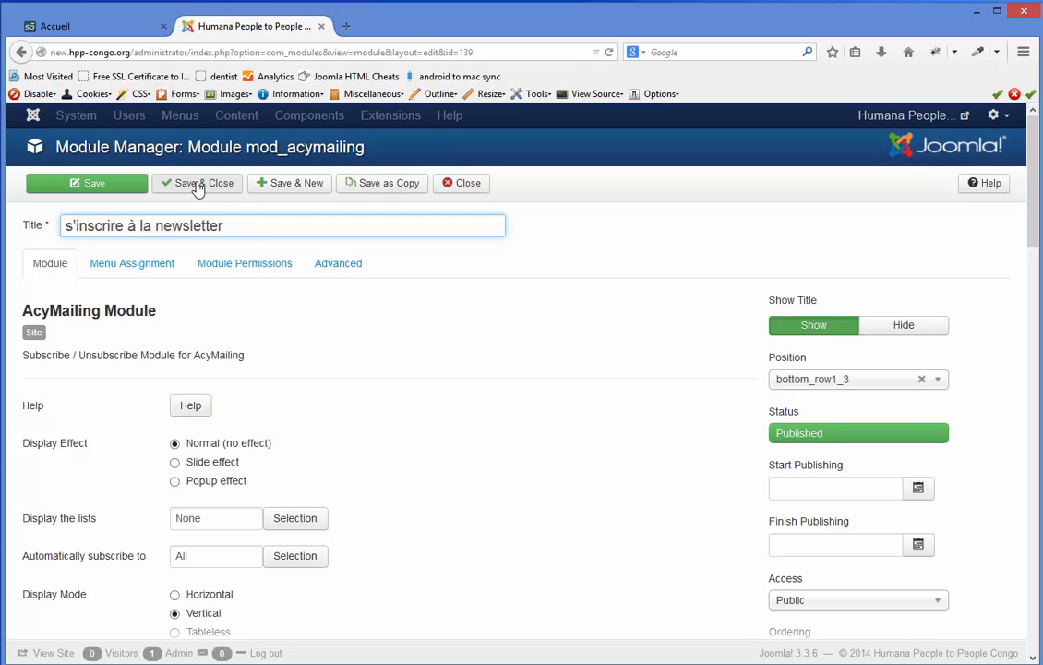
# - Examine the module's displayed fields and compare them with the newsletter form on the French home page
pyautogui.scroll(-4, 469, 475)
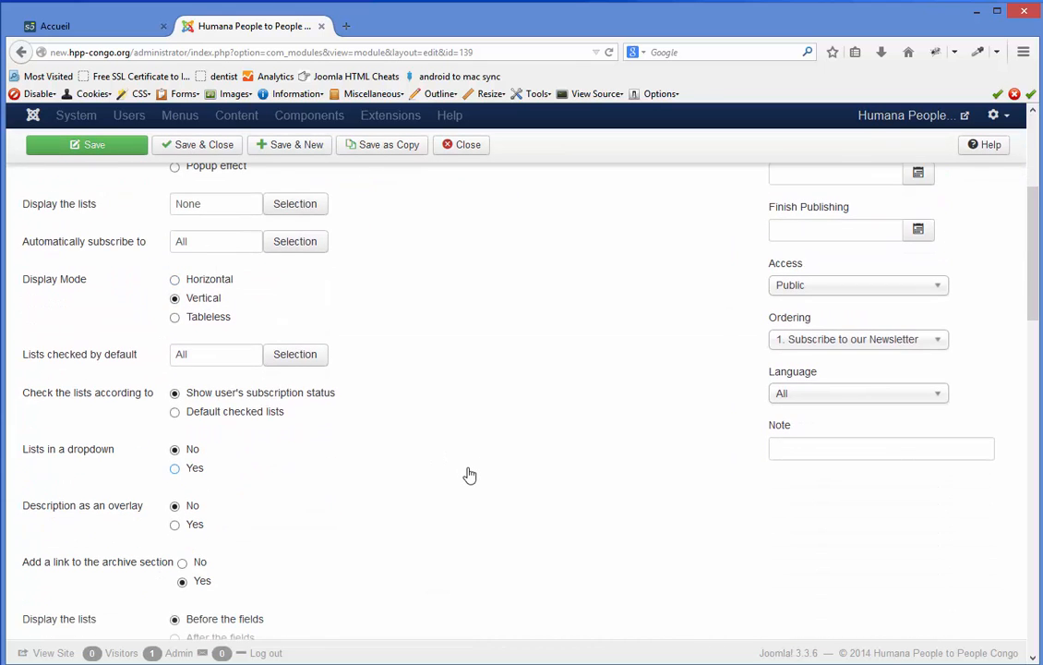
pyautogui.scroll(-3, 469, 473)
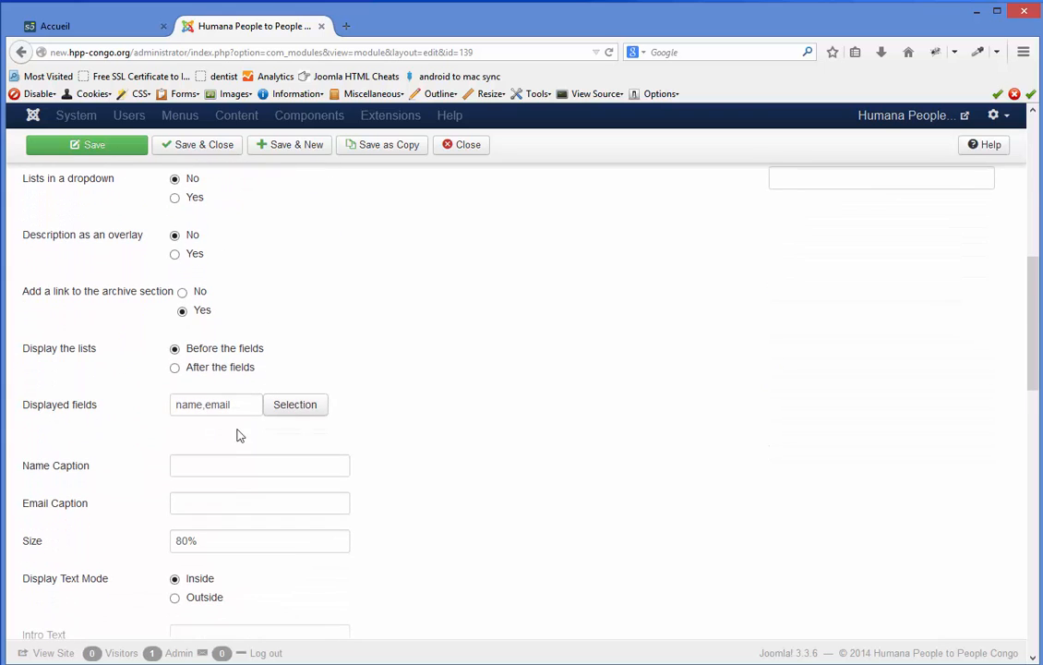
pyautogui.moveTo(202, 404); pyautogui.dragTo(174, 407)
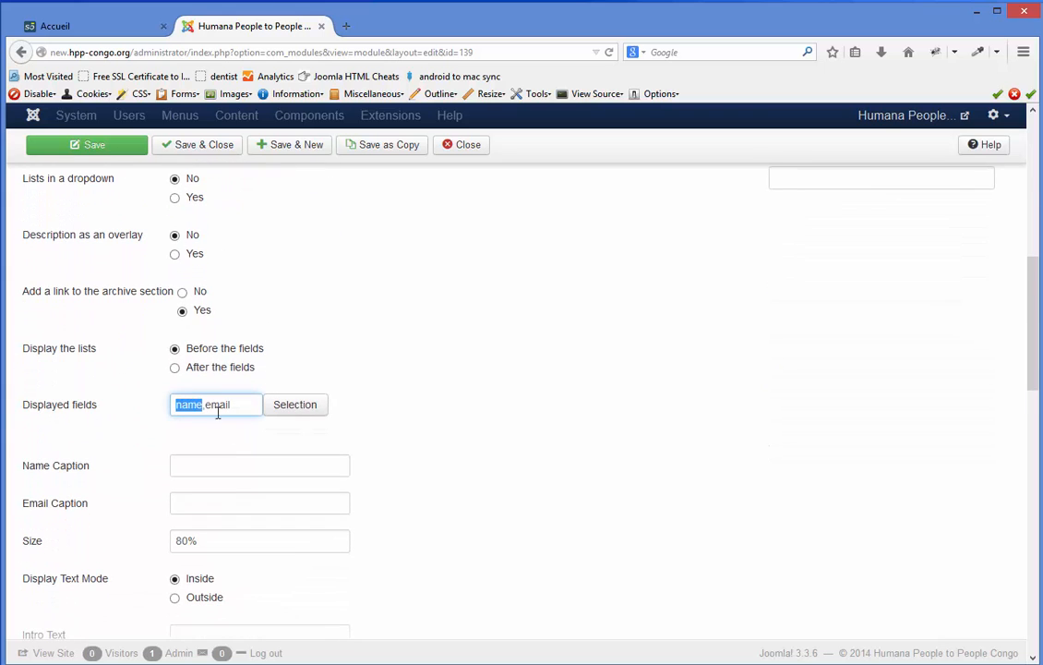
pyautogui.moveTo(248, 406); pyautogui.dragTo(207, 412)
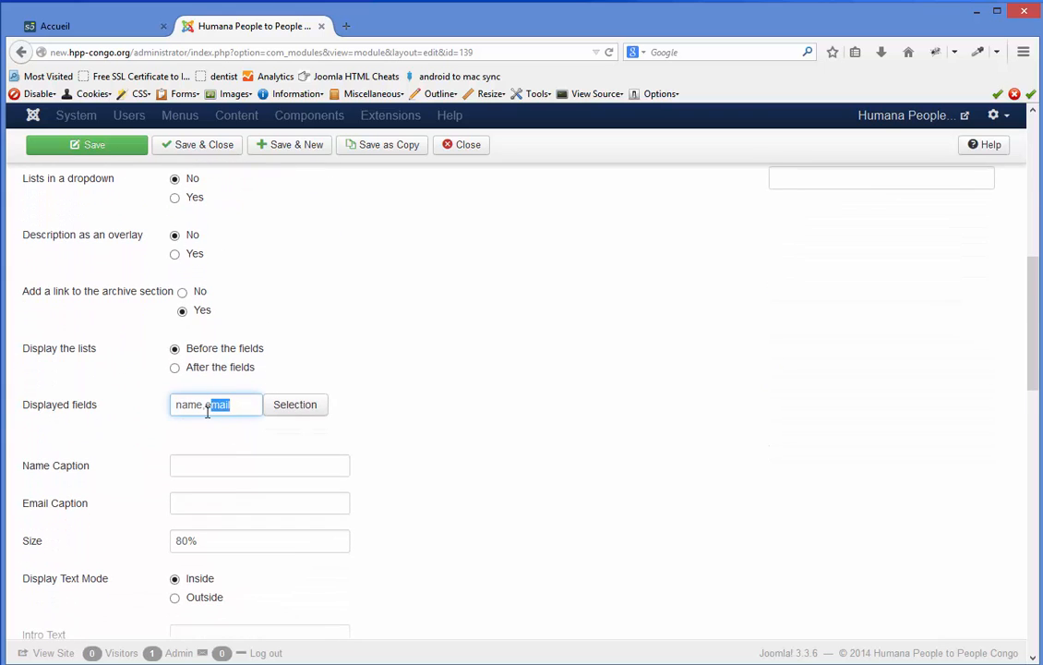
pyautogui.click(82, 31)
pyautogui.click(722, 568)
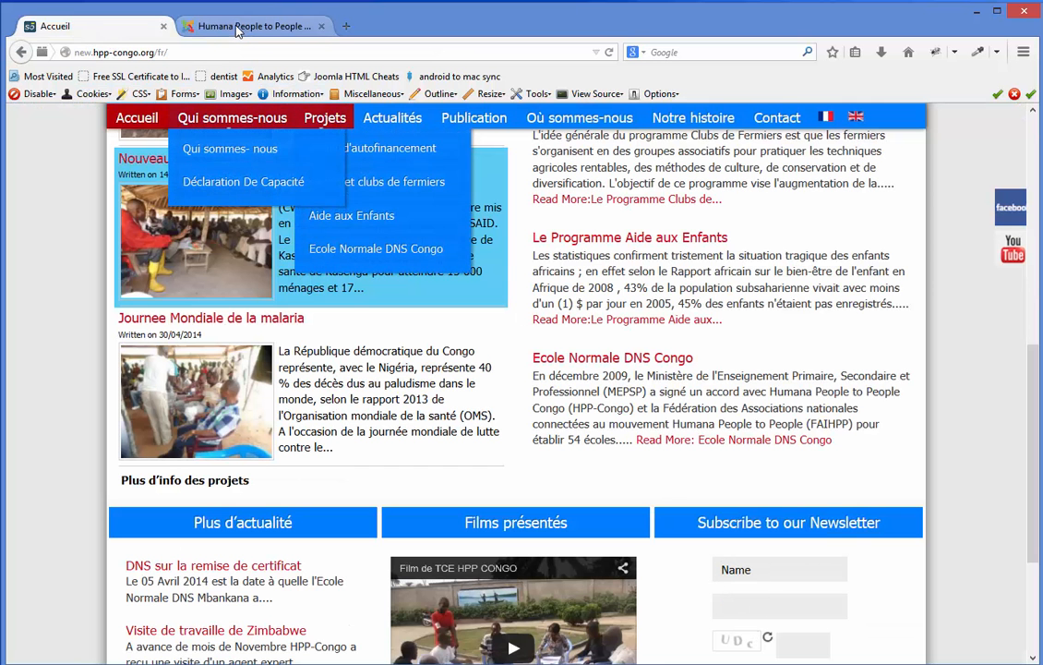
pyautogui.click(208, 24)
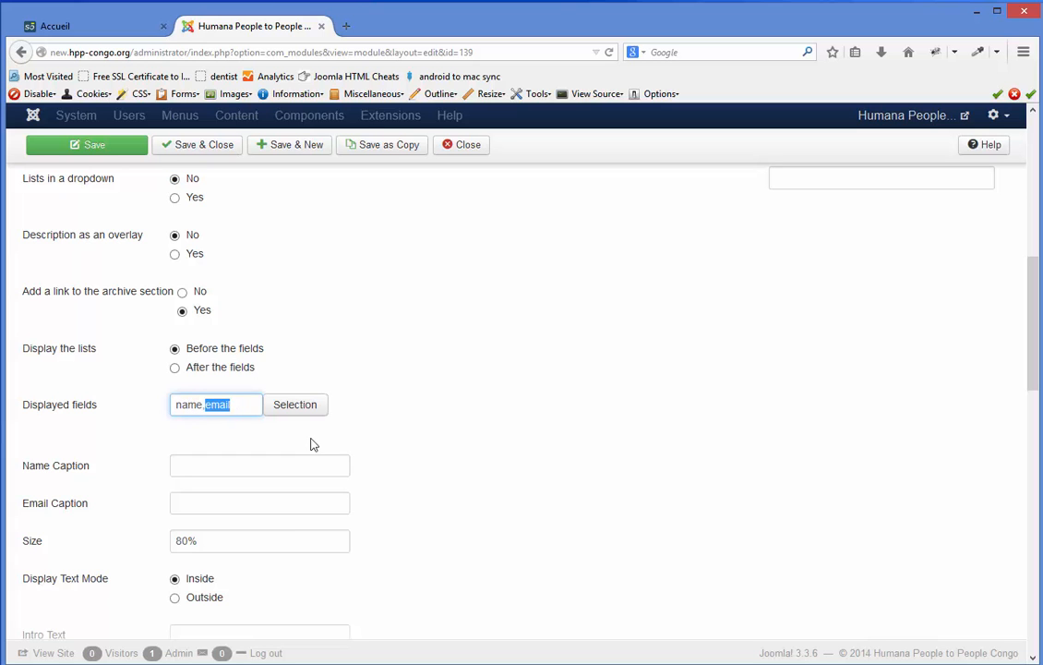
pyautogui.scroll(10, 523, 480)
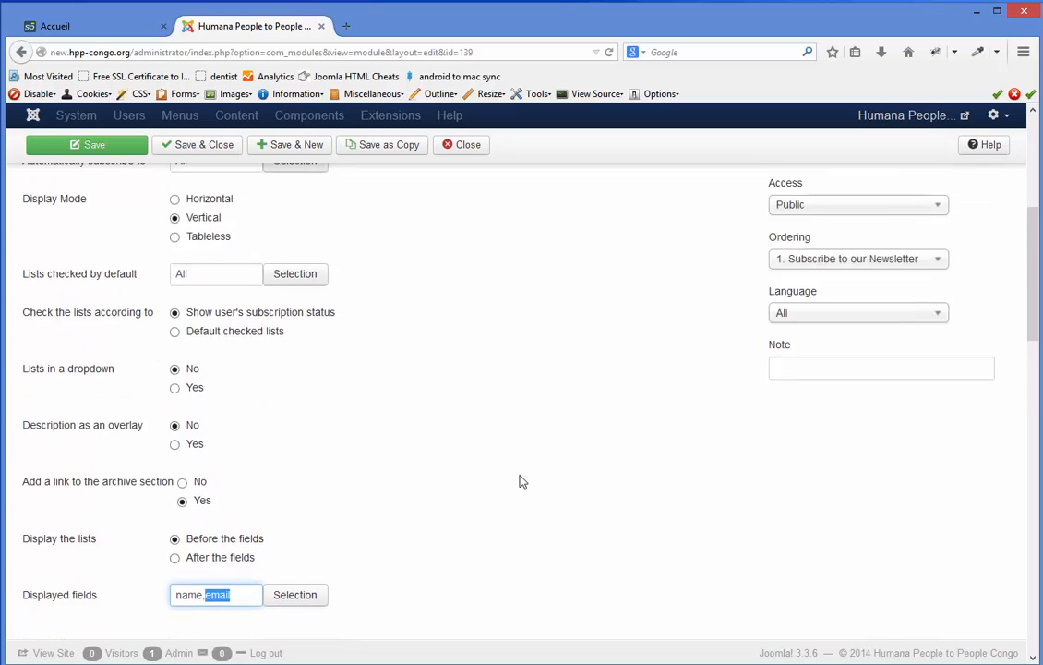
pyautogui.scroll(2, 519, 467)
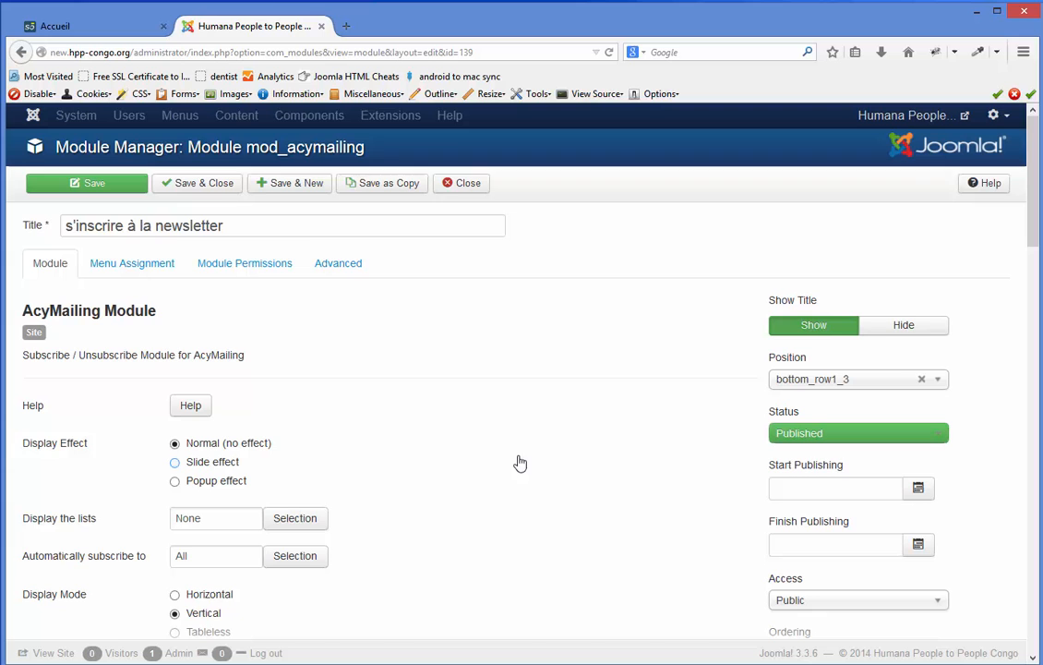
# - Save and close the newsletter module and reload the French home page
pyautogui.click(205, 182)
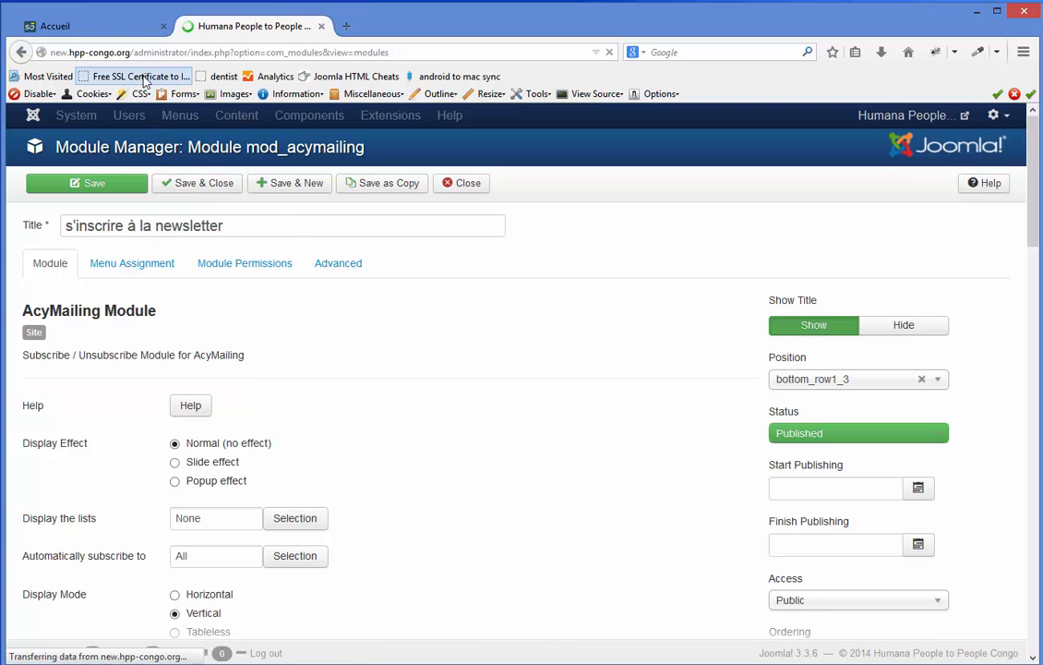
pyautogui.click(65, 26)
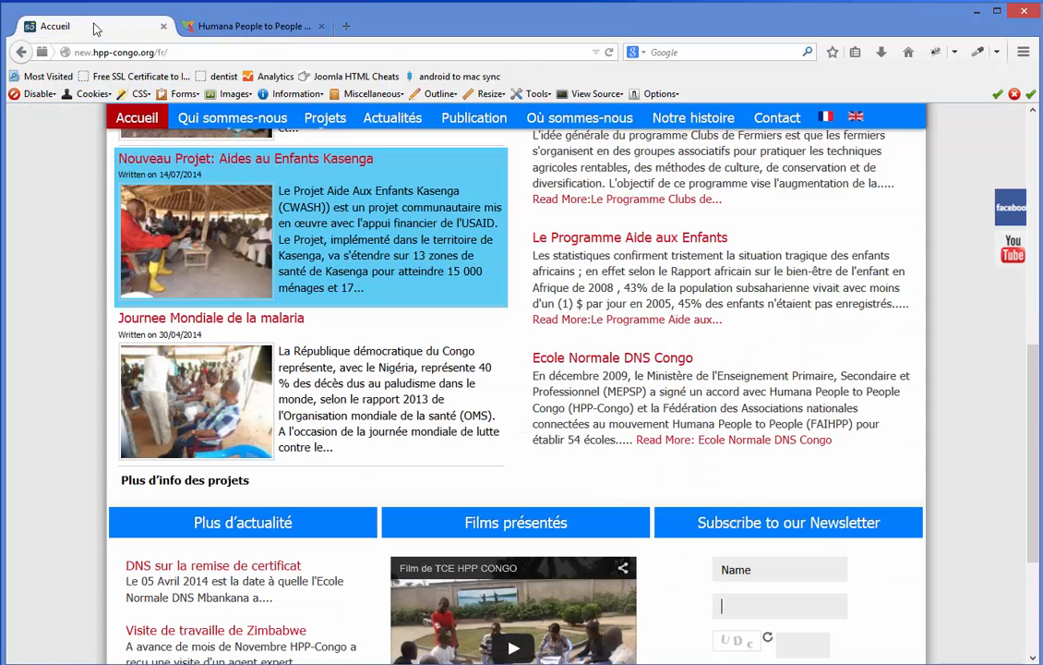
pyautogui.click(610, 53)
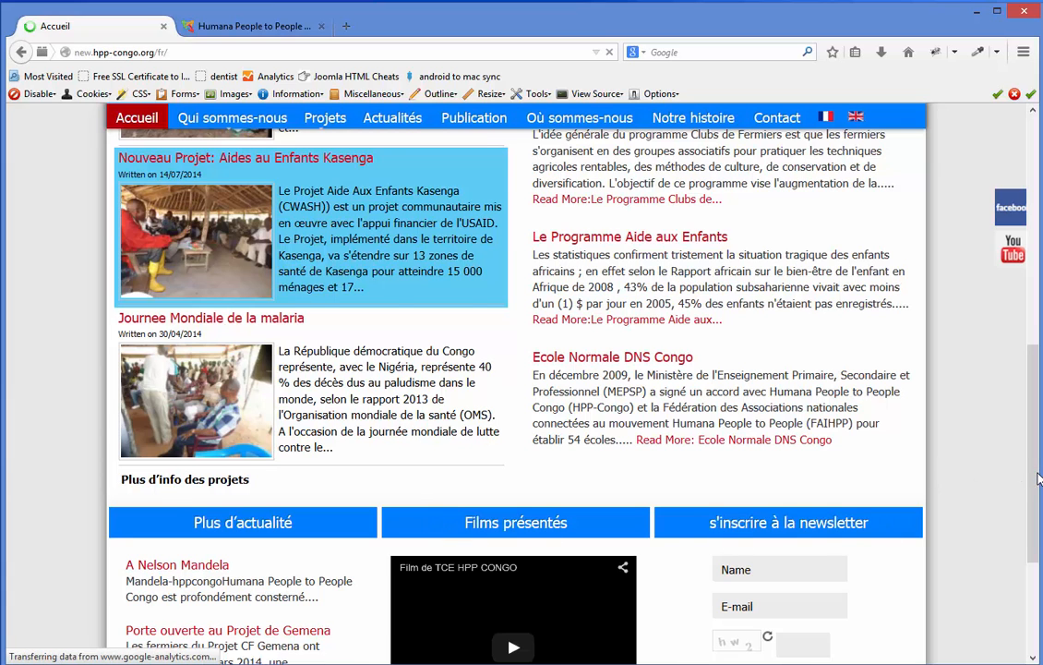
# - Check the French home page's section headings from the project columns down to the newsletter box
pyautogui.scroll(2, 914, 423)
pyautogui.moveTo(1034, 392); pyautogui.dragTo(1036, 151)
pyautogui.scroll(3, 1036, 150)
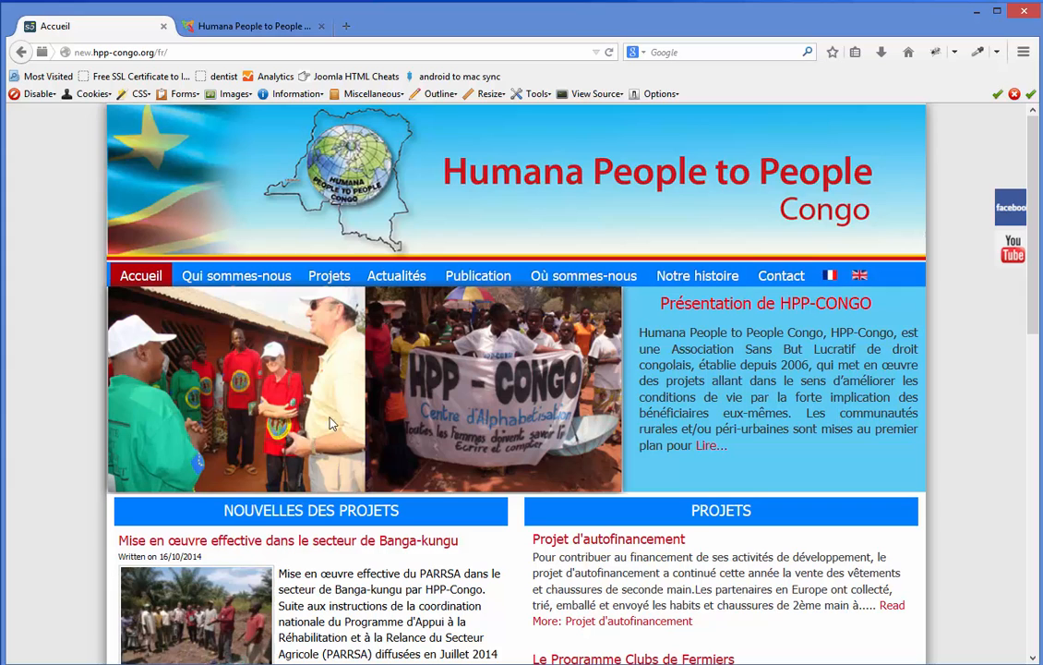
pyautogui.moveTo(219, 523); pyautogui.dragTo(434, 517)
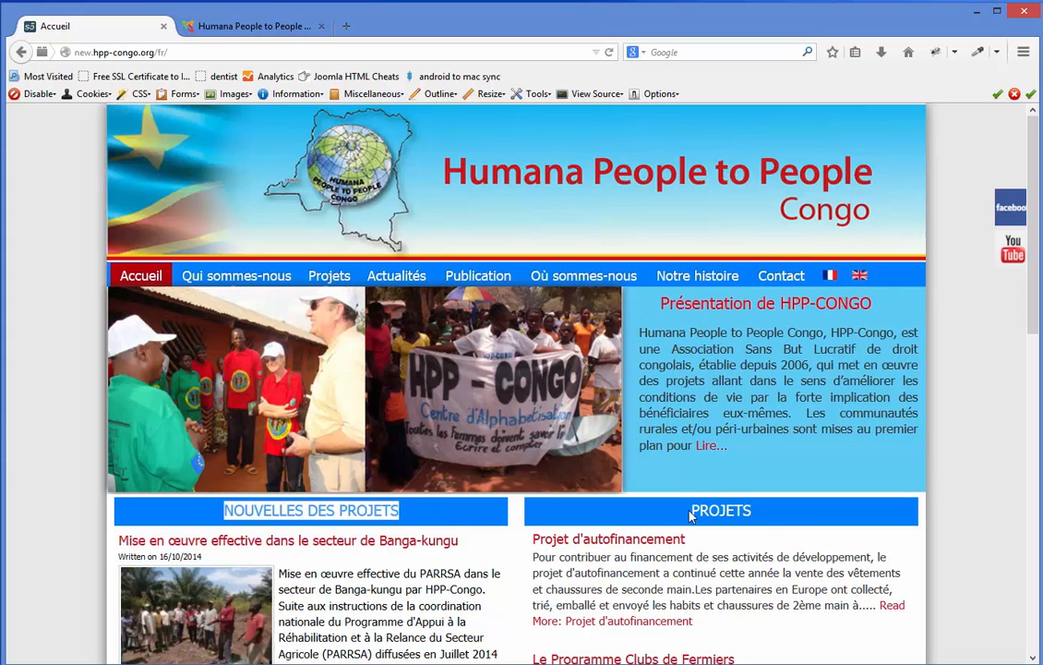
pyautogui.moveTo(691, 510); pyautogui.dragTo(763, 533)
pyautogui.scroll(-4, 764, 533)
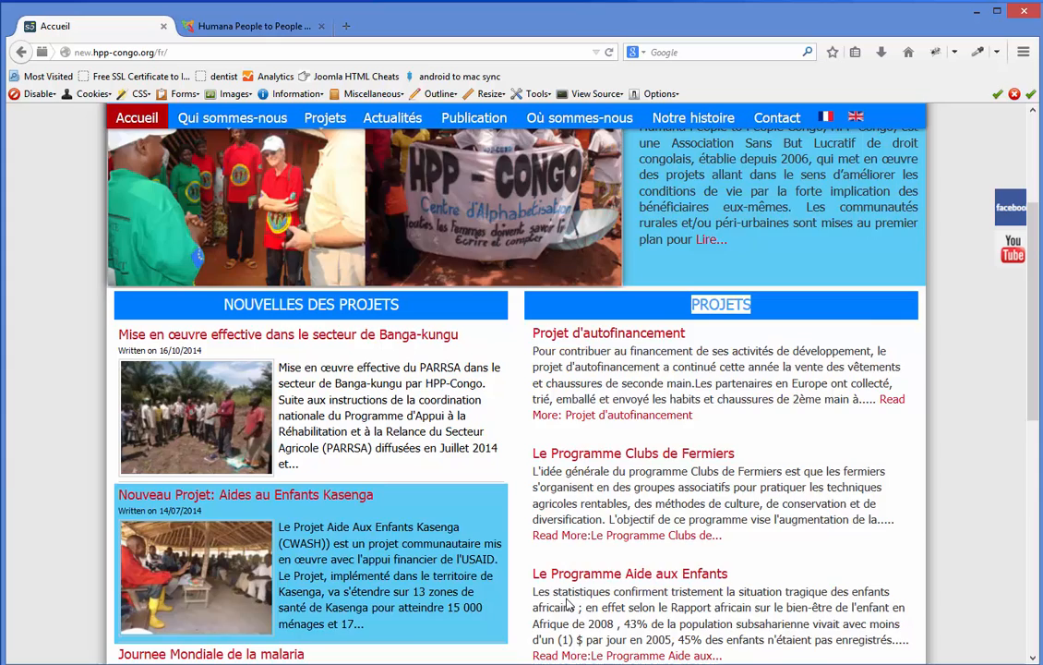
pyautogui.scroll(-5, 570, 605)
pyautogui.moveTo(149, 612); pyautogui.dragTo(294, 613)
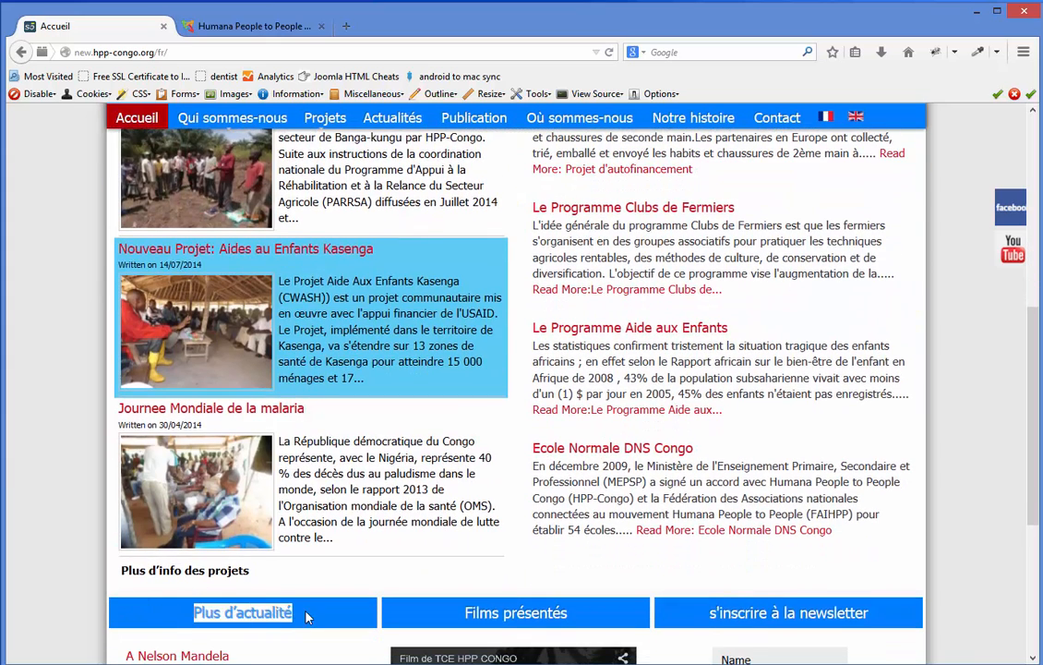
pyautogui.moveTo(462, 613); pyautogui.dragTo(617, 616)
pyautogui.moveTo(709, 613); pyautogui.dragTo(875, 614)
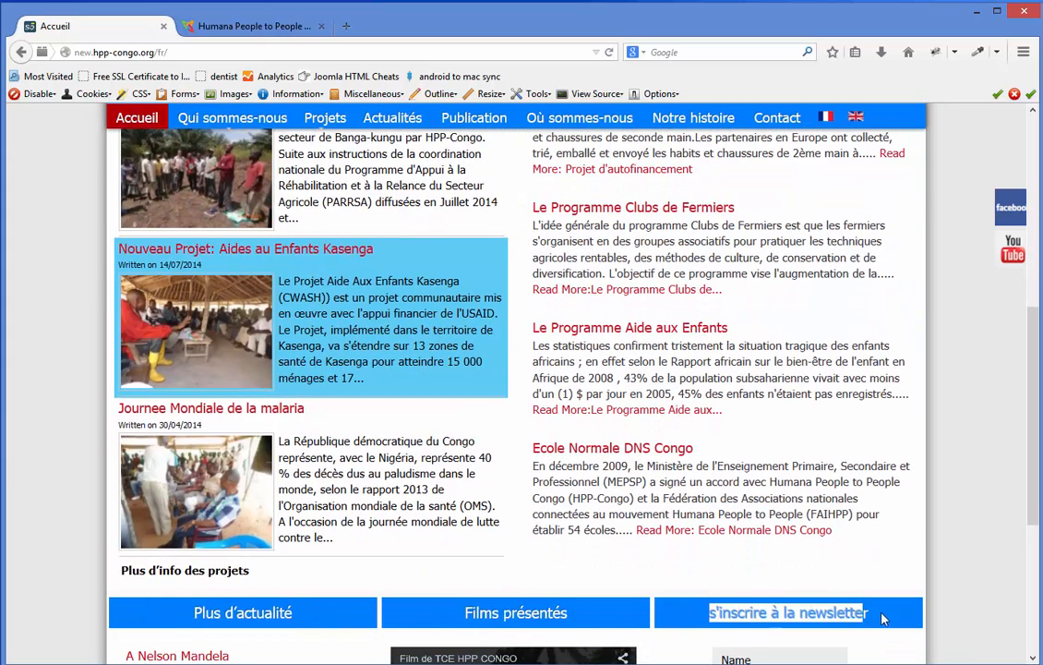
pyautogui.click(880, 617)
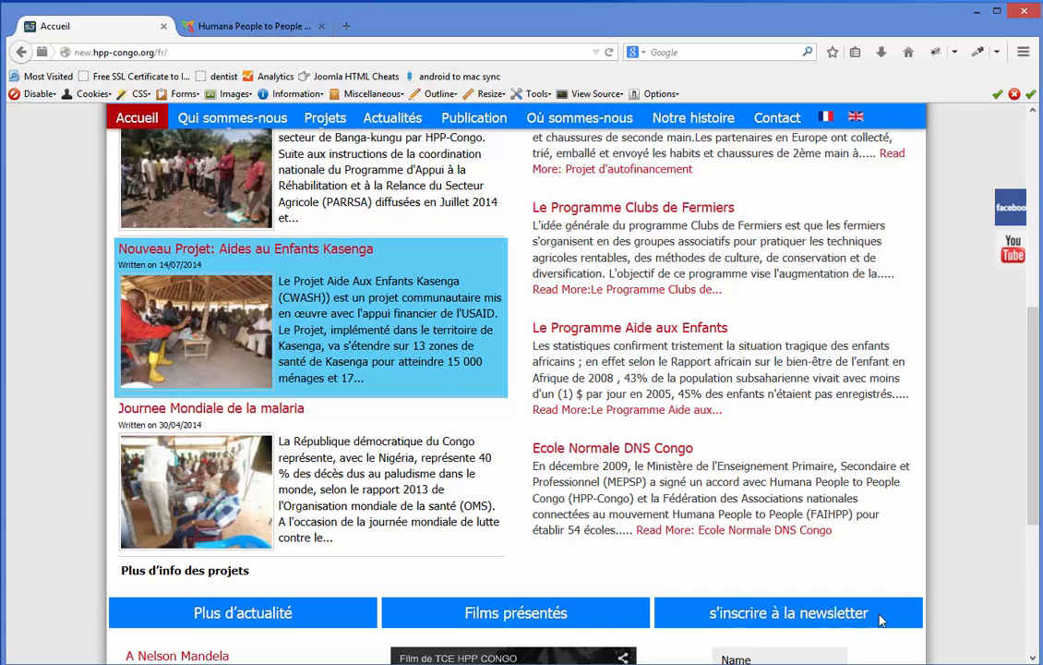
# - Switch the site to its English version and check the main menu entries and the Who We Are submenu
pyautogui.scroll(5, 1013, 498)
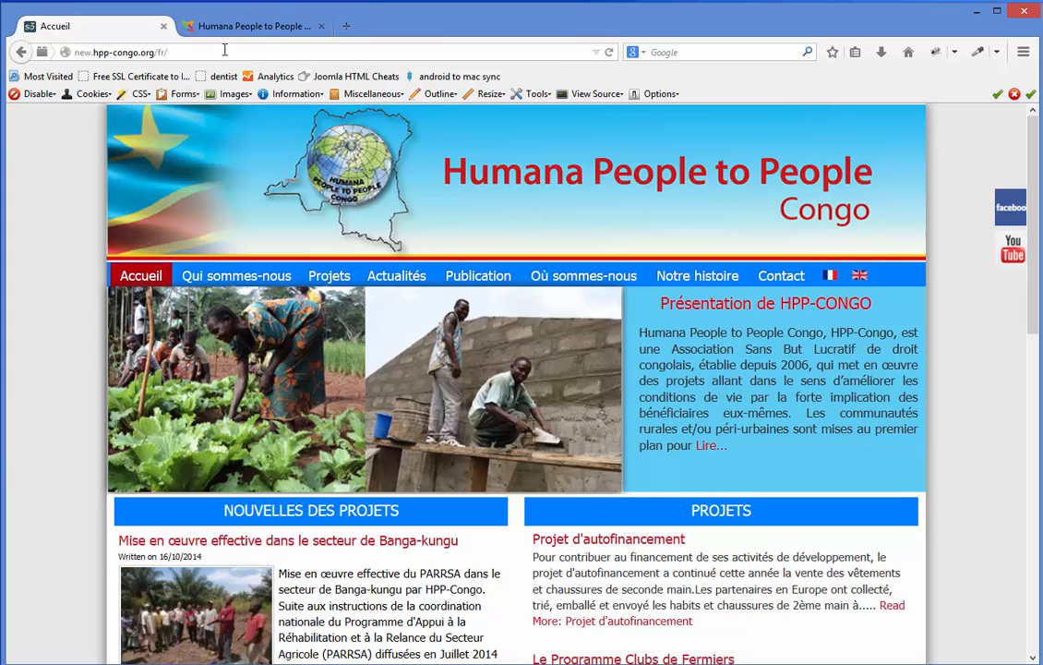
pyautogui.click(860, 280)
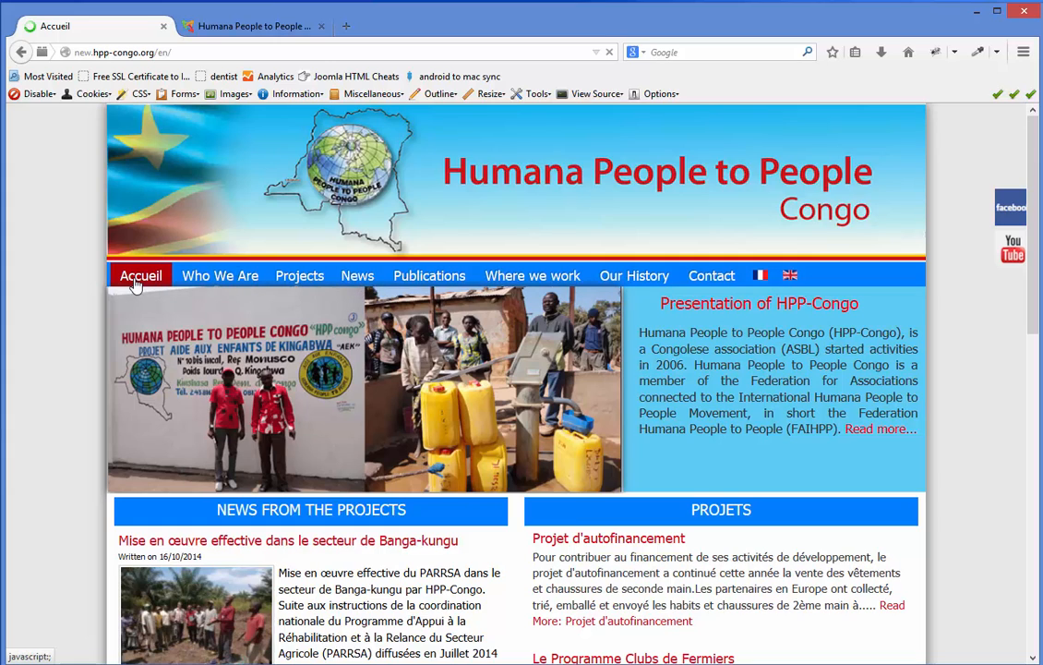
pyautogui.moveTo(219, 286)
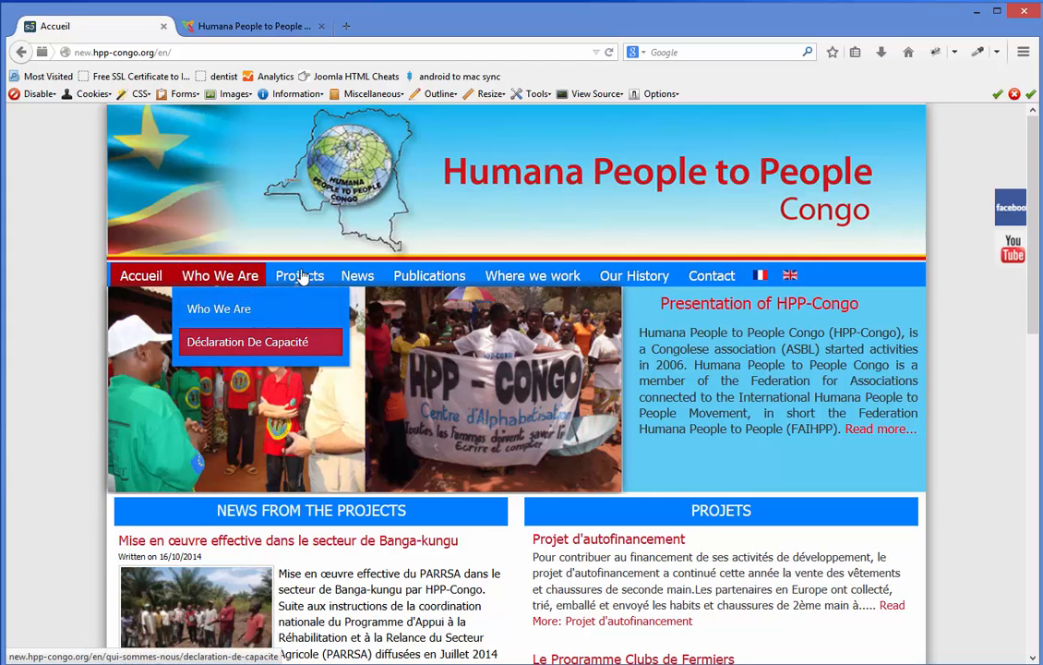
pyautogui.moveTo(282, 279)
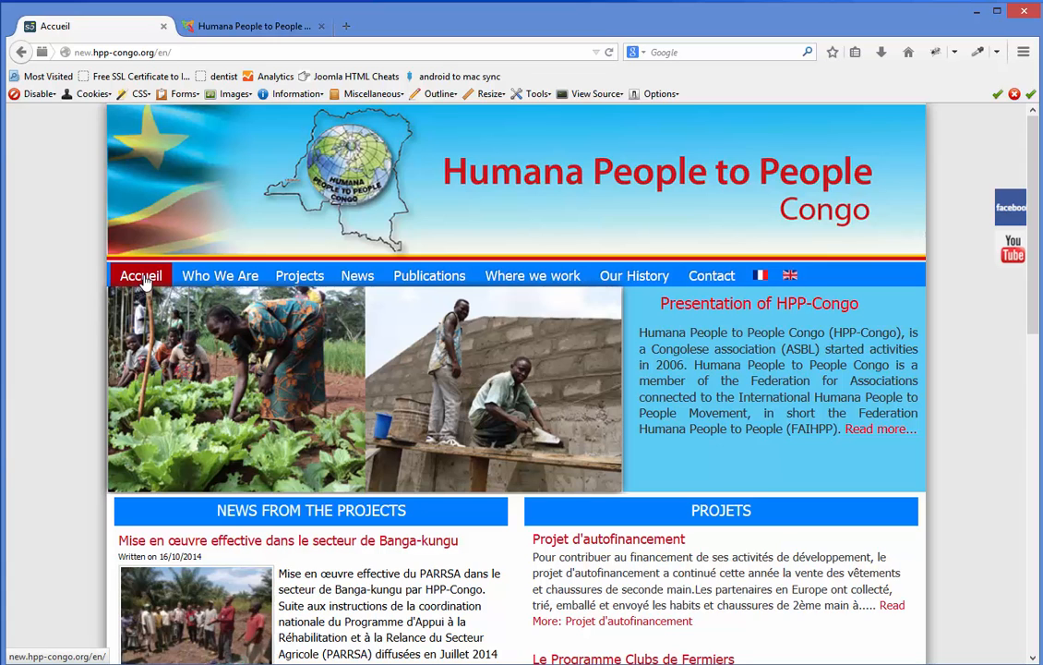
# - Return to the Joomla administration and open the translation list of the FaLang component
pyautogui.click(215, 28)
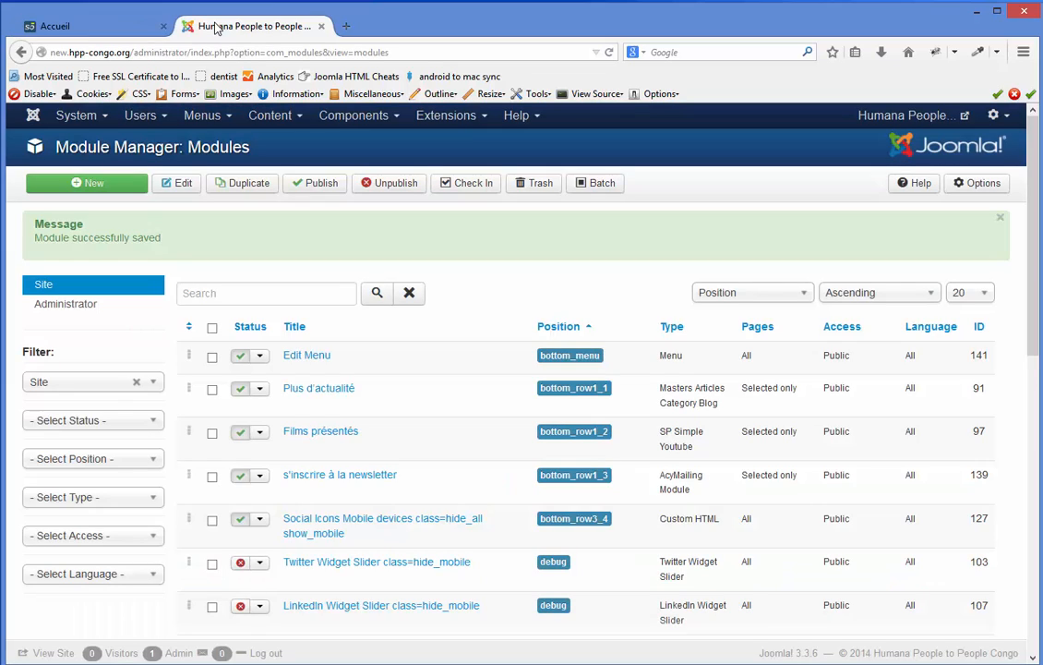
pyautogui.click(381, 123)
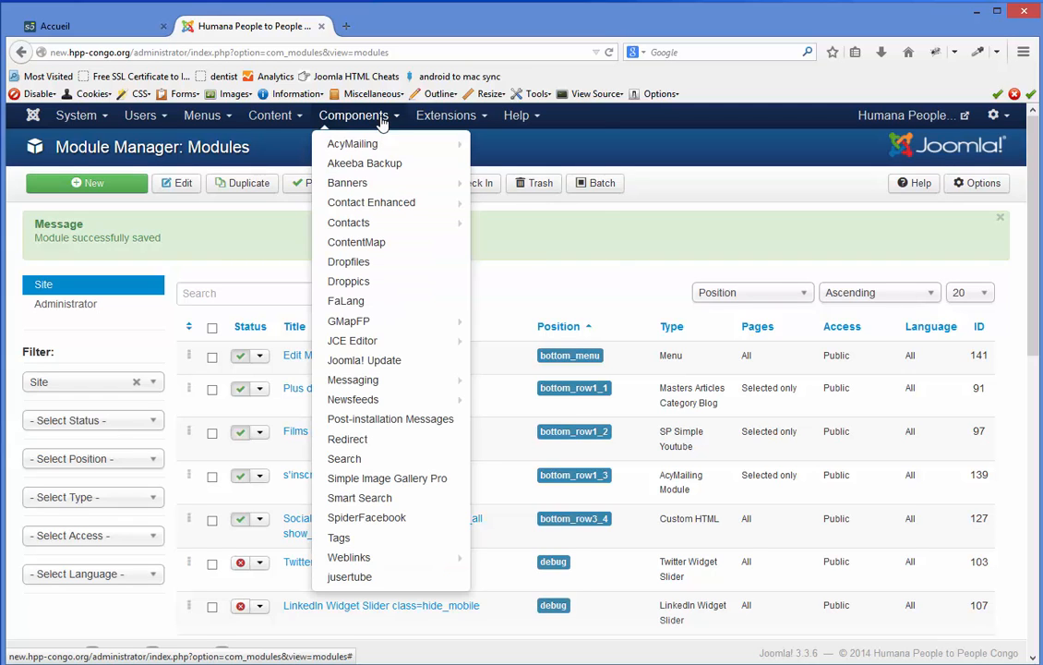
pyautogui.click(363, 305)
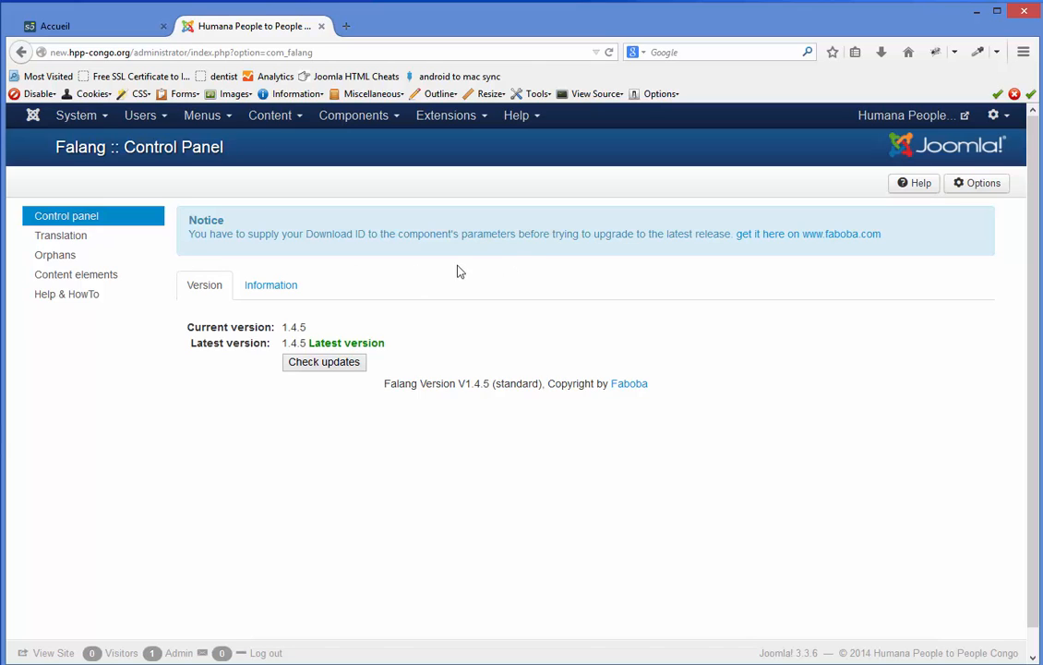
pyautogui.click(61, 235)
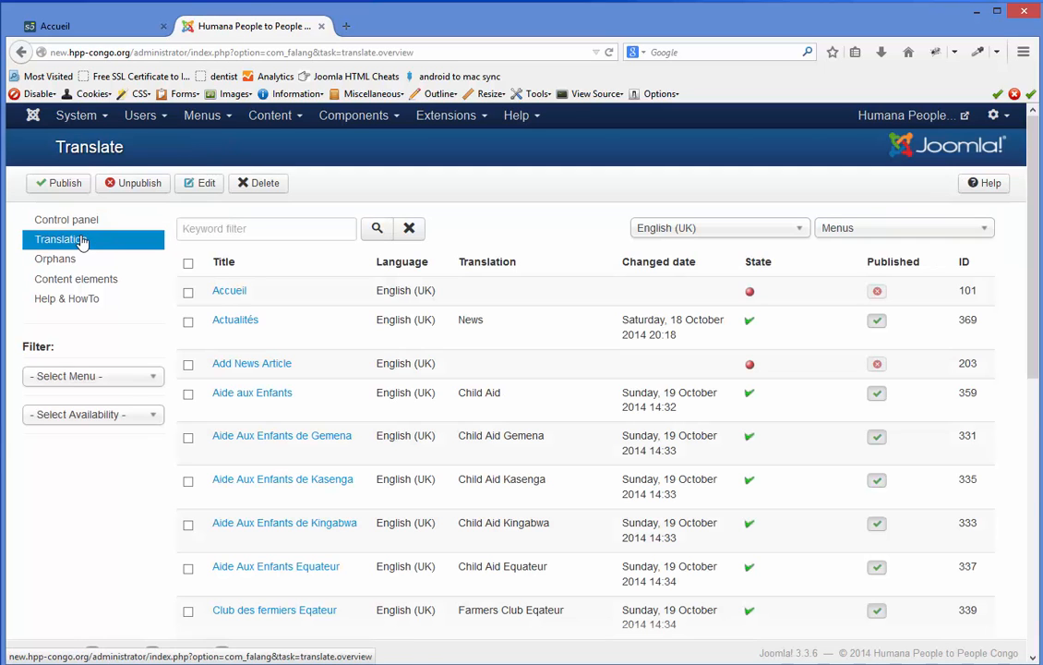
# - Choose English (UK) as the language and Menus as the content element, and look through the menu items for missing translations
pyautogui.click(669, 234)
pyautogui.click(675, 269)
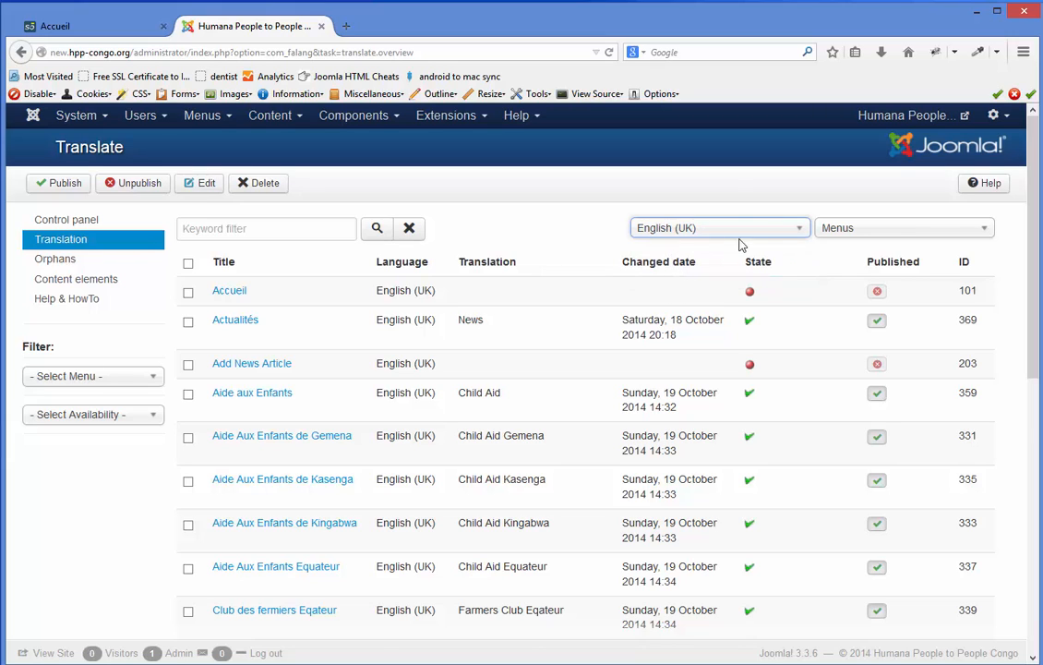
pyautogui.click(984, 233)
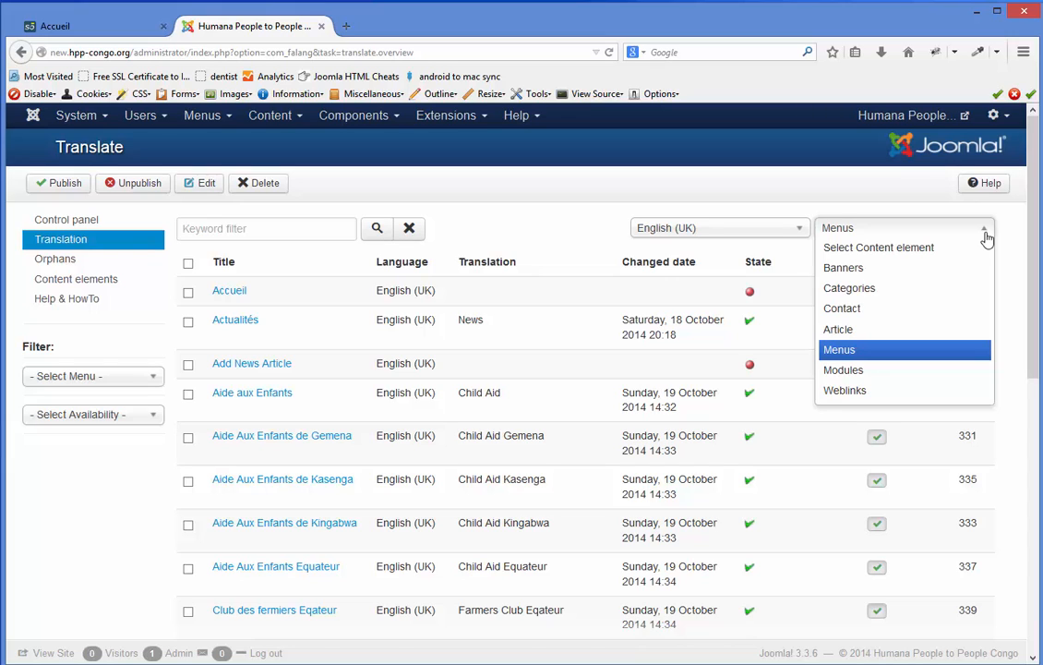
pyautogui.click(889, 356)
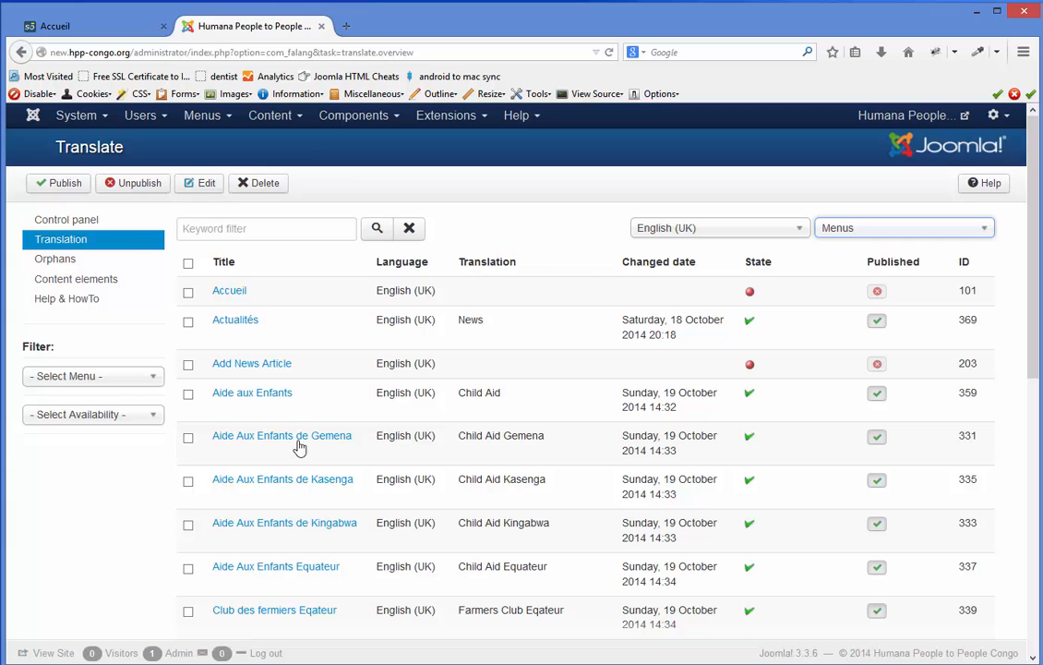
pyautogui.scroll(-3, 289, 498)
pyautogui.scroll(-3, 291, 506)
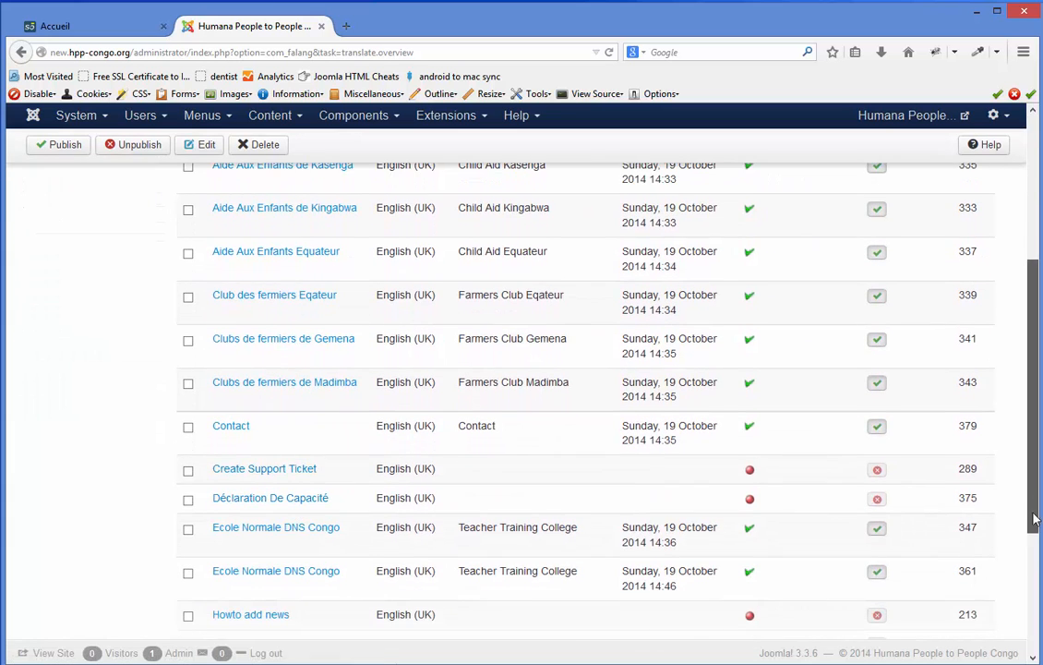
pyautogui.moveTo(1032, 520); pyautogui.dragTo(1003, 361)
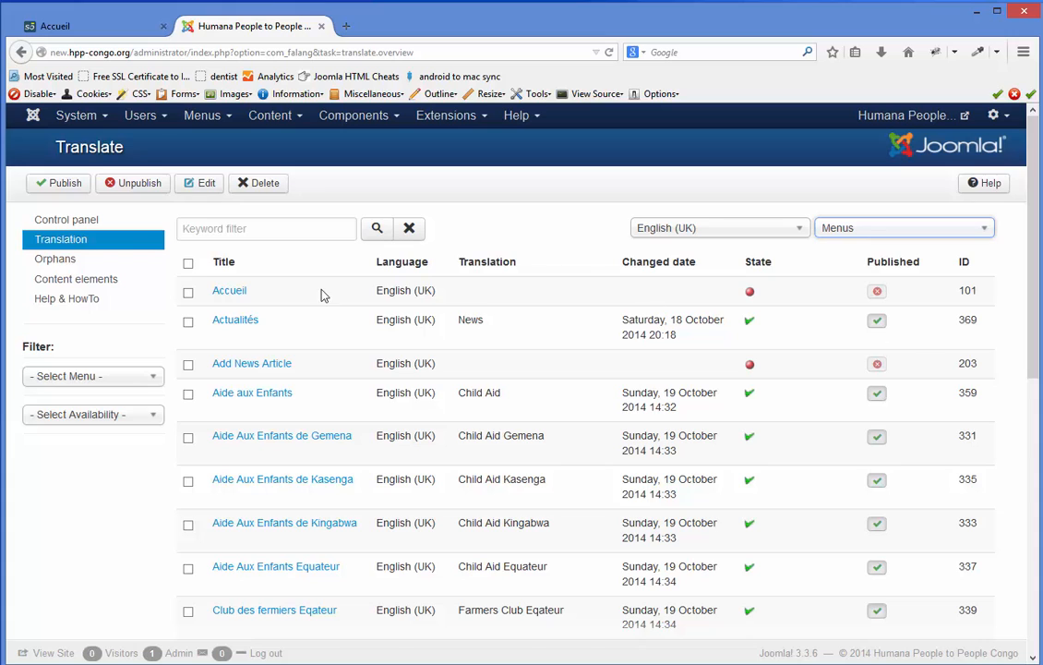
# - Translate the Accueil menu item's name as "Hope", copy the original alias "home" into its translation, and save it as published
pyautogui.click(232, 295)
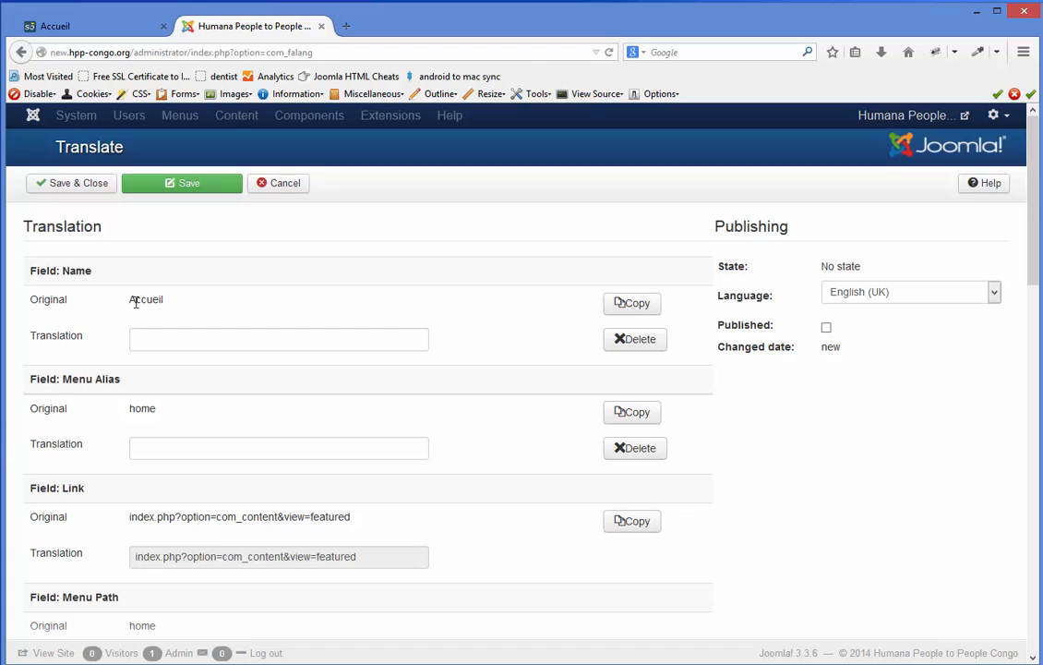
pyautogui.click(162, 340)
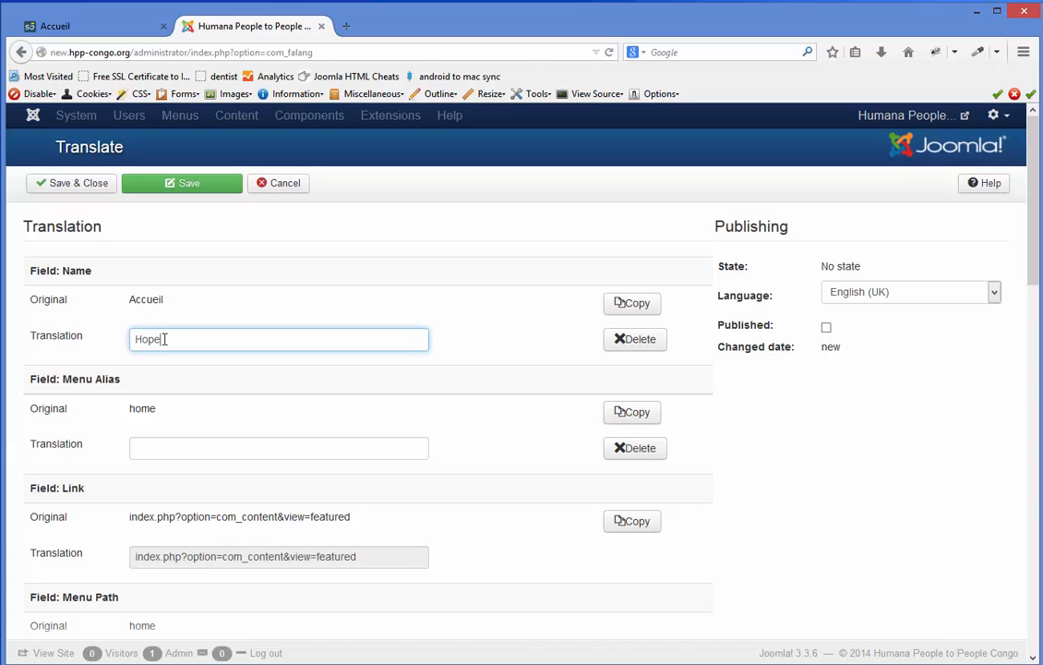
pyautogui.click(145, 450)
pyautogui.moveTo(63, 379); pyautogui.dragTo(120, 381)
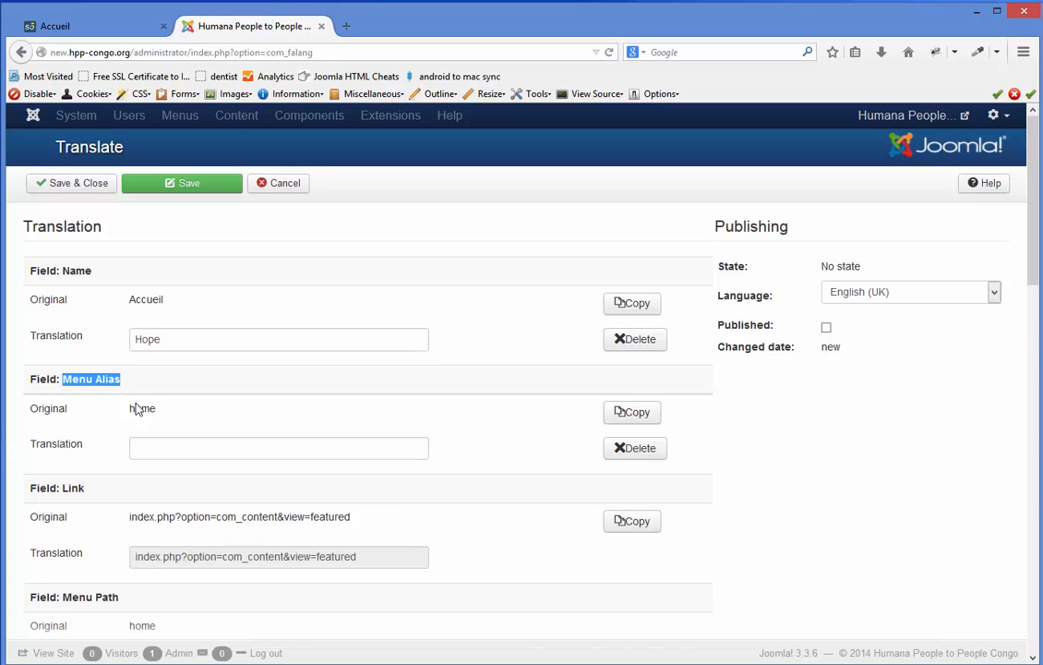
pyautogui.click(145, 448)
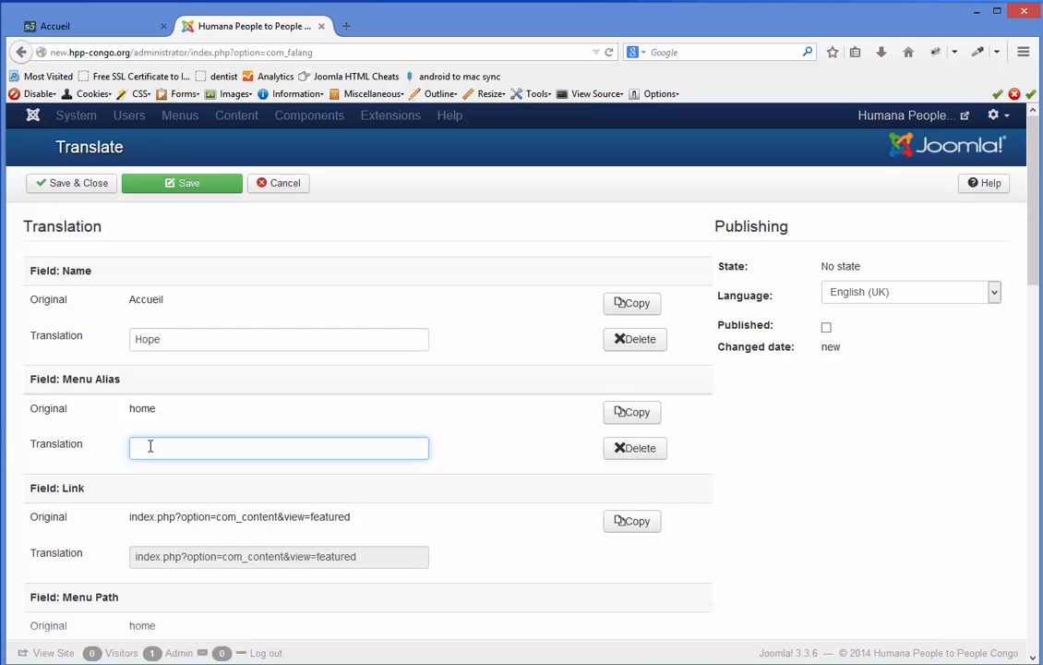
pyautogui.click(643, 413)
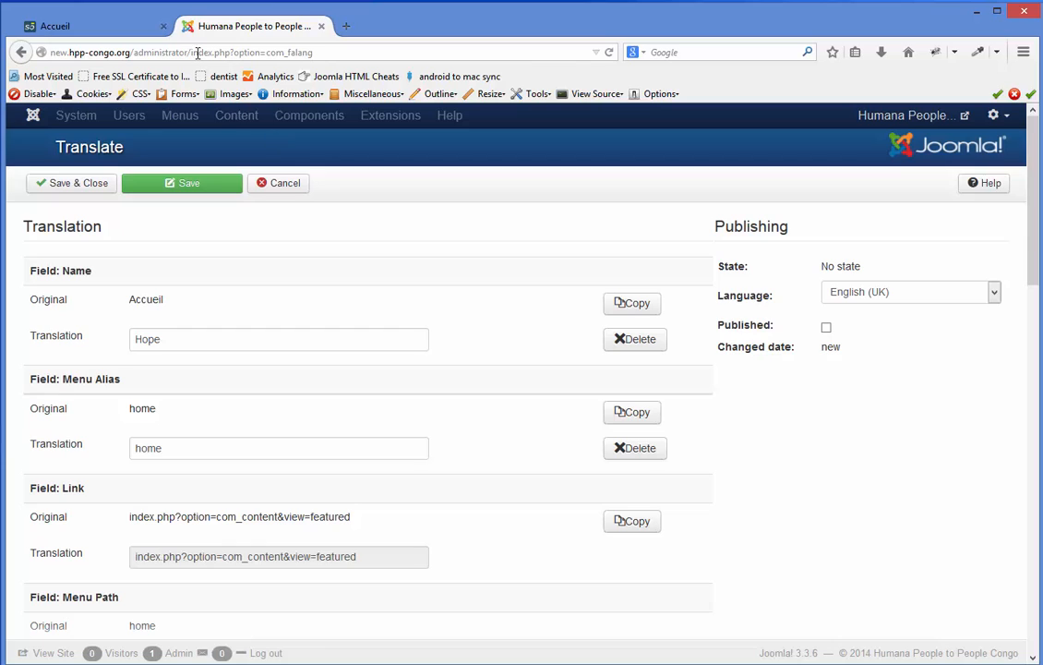
pyautogui.moveTo(197, 53); pyautogui.dragTo(313, 51)
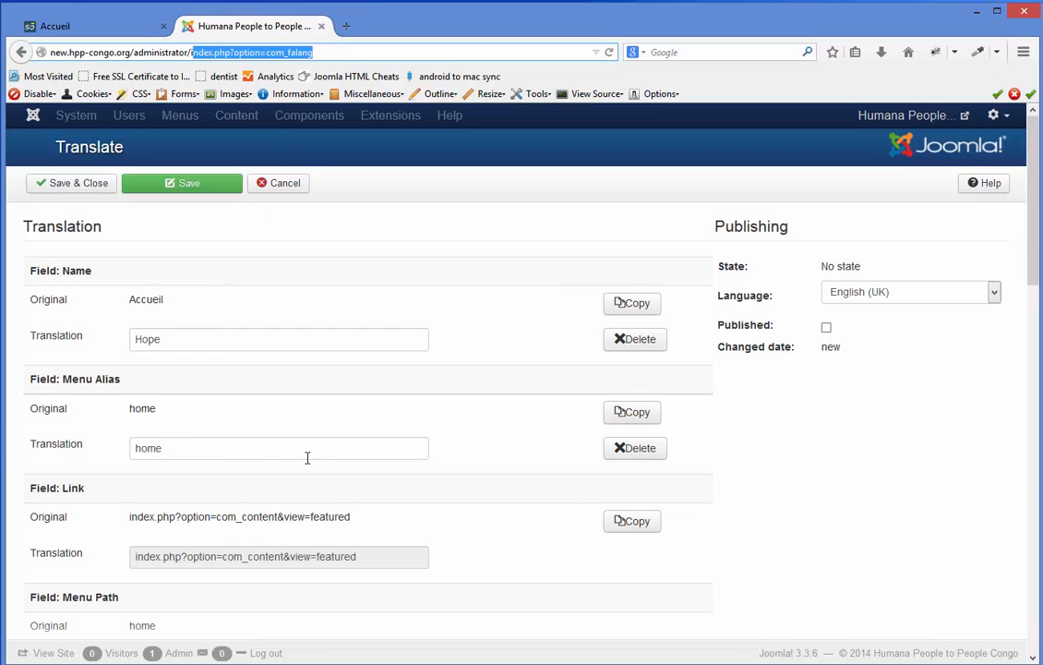
pyautogui.click(247, 451)
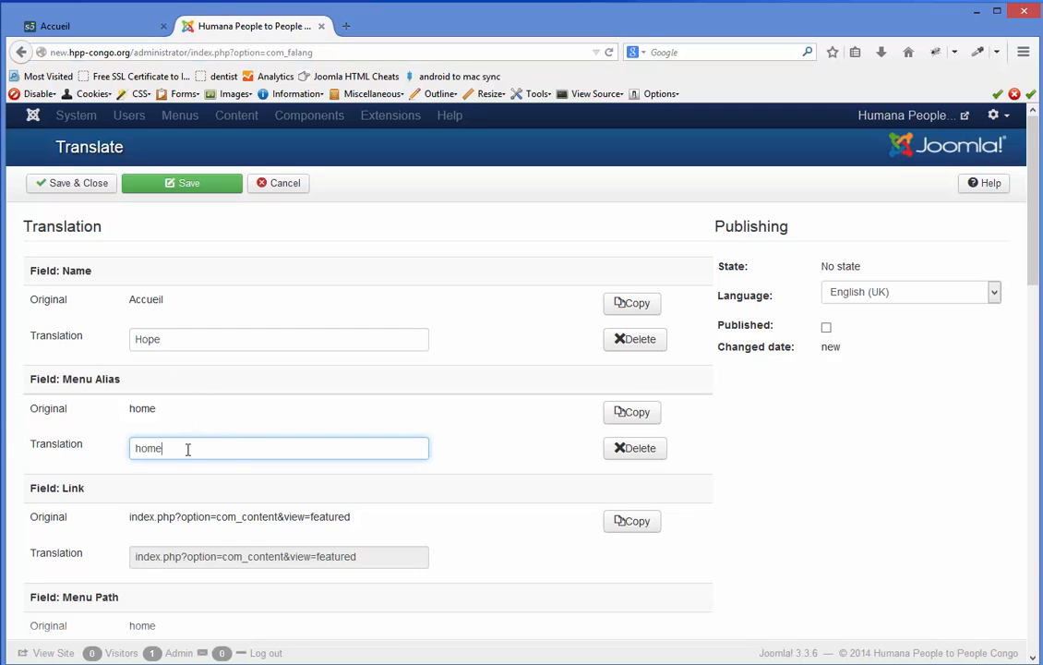
pyautogui.click(827, 329)
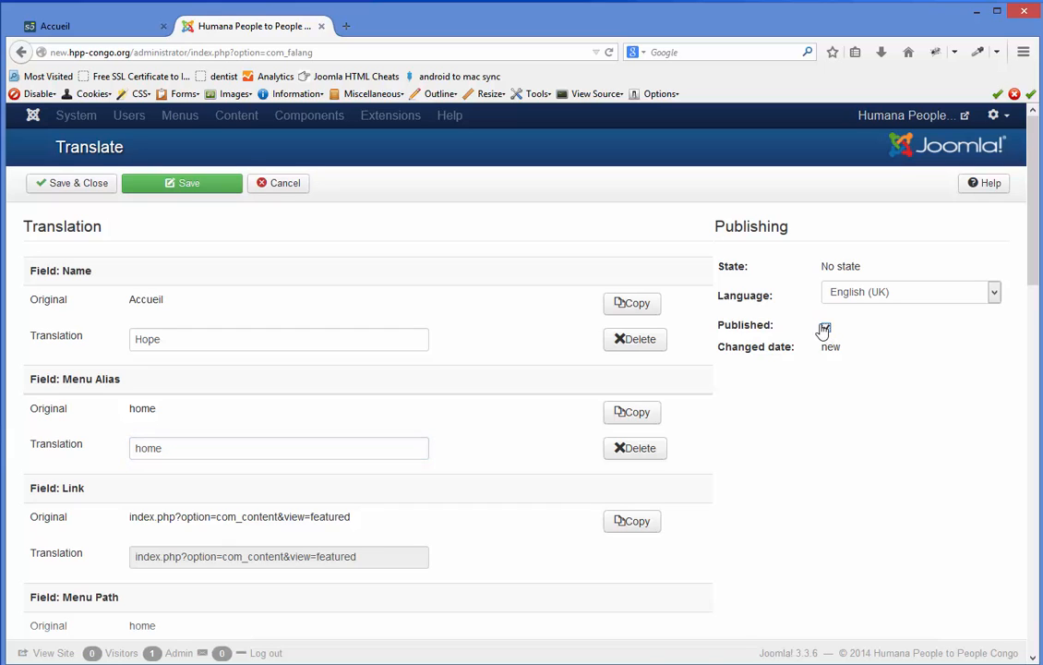
pyautogui.click(85, 188)
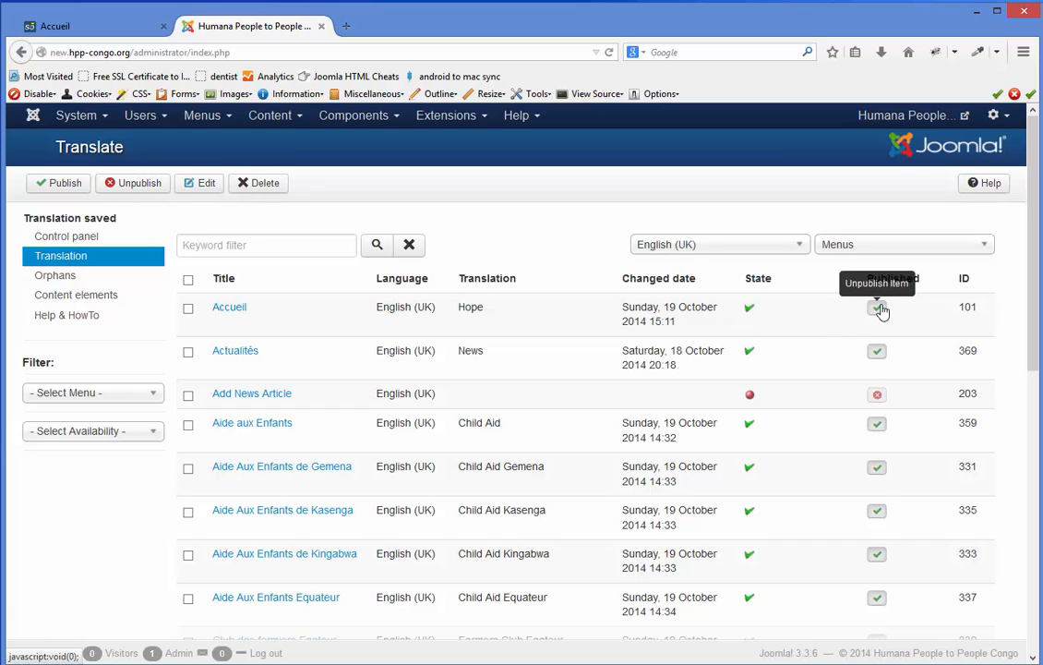
# - Reload the English home page and check the translated Accueil entry in the main menu
pyautogui.click(117, 28)
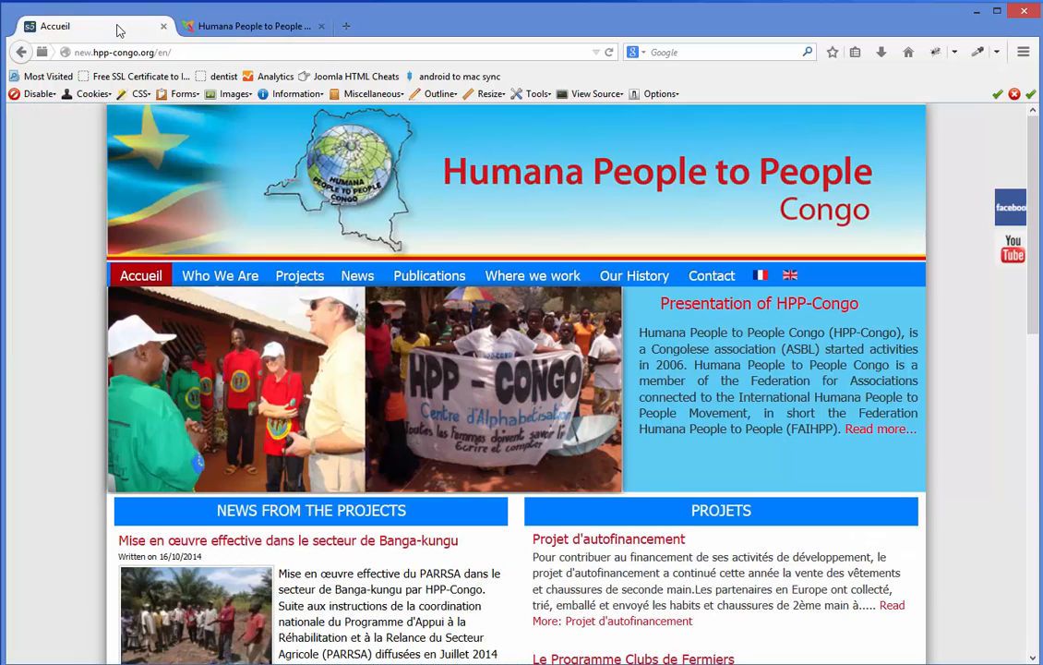
pyautogui.click(179, 55)
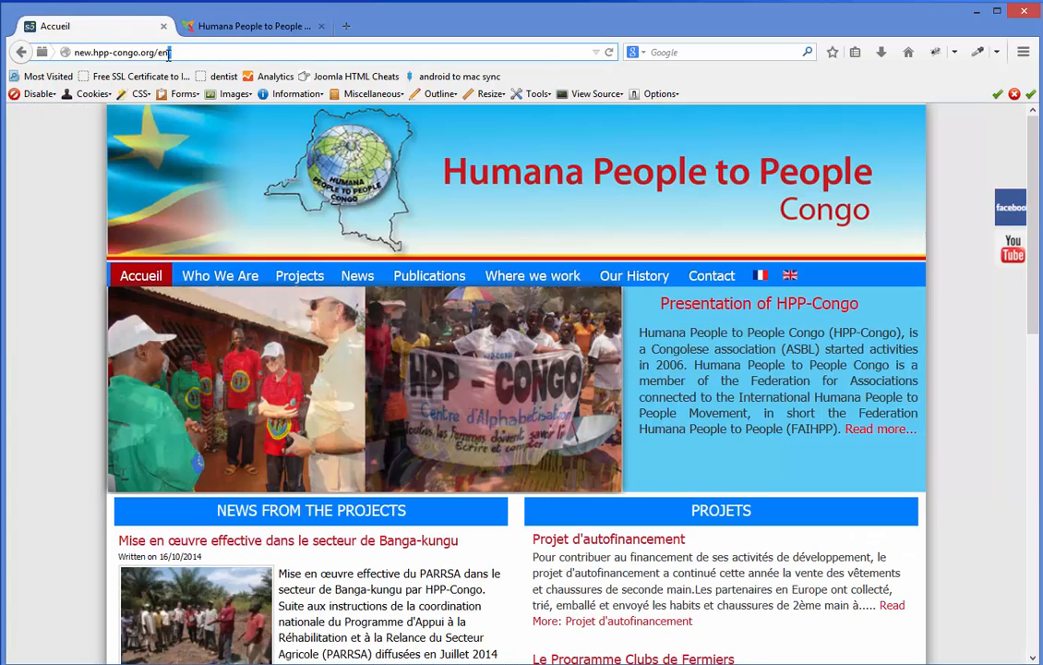
pyautogui.click(610, 55)
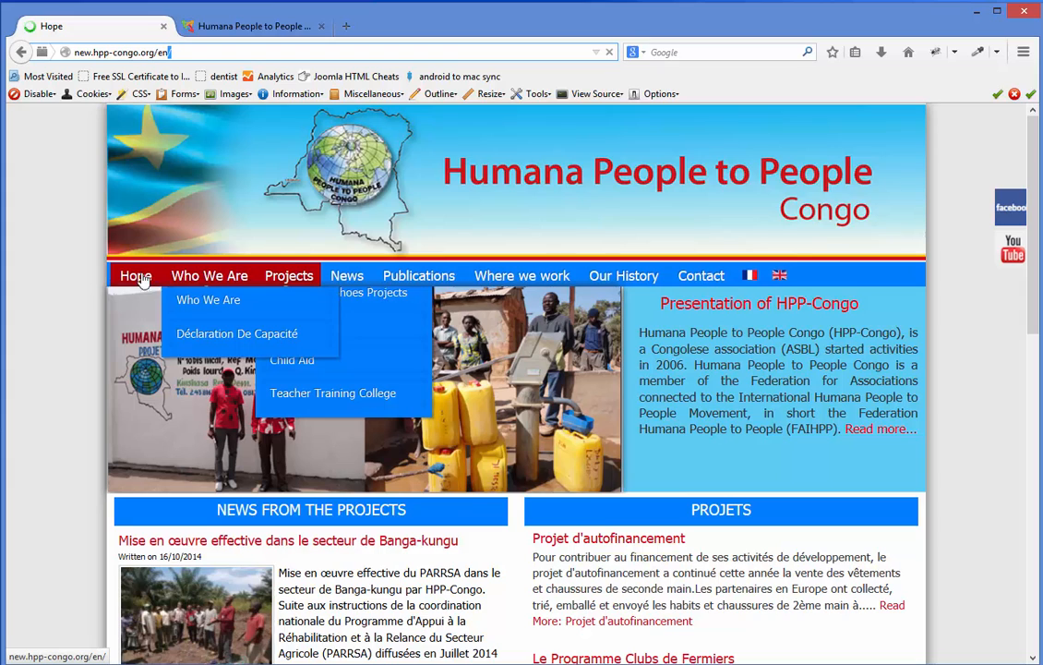
# - Correct the English name of the Accueil menu item to "Home" in the Joomla administration and save the translation
pyautogui.click(240, 26)
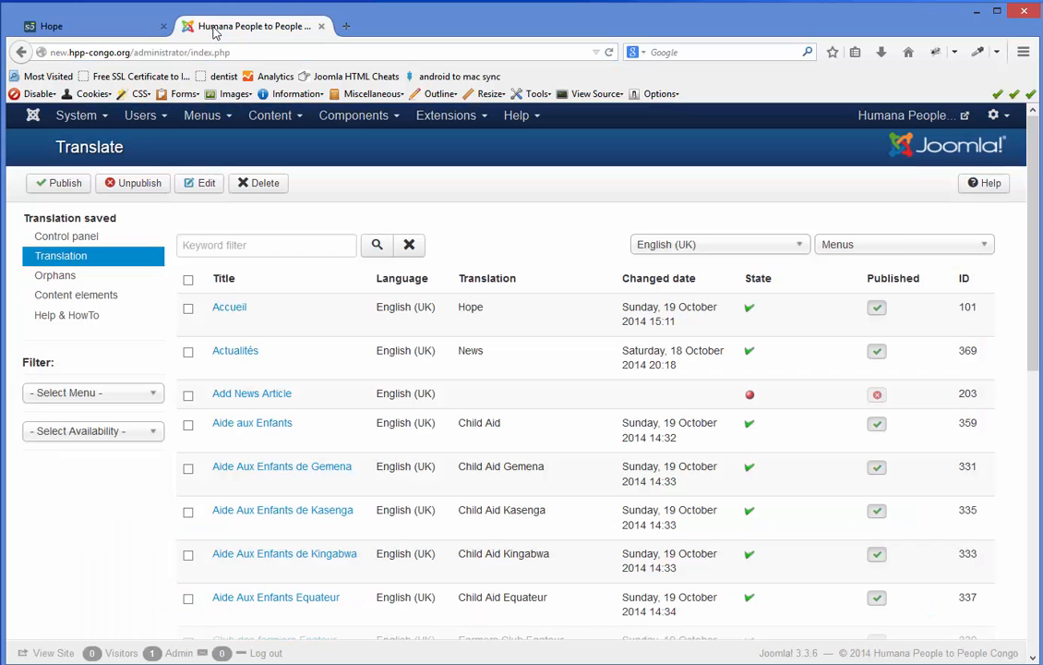
pyautogui.click(233, 308)
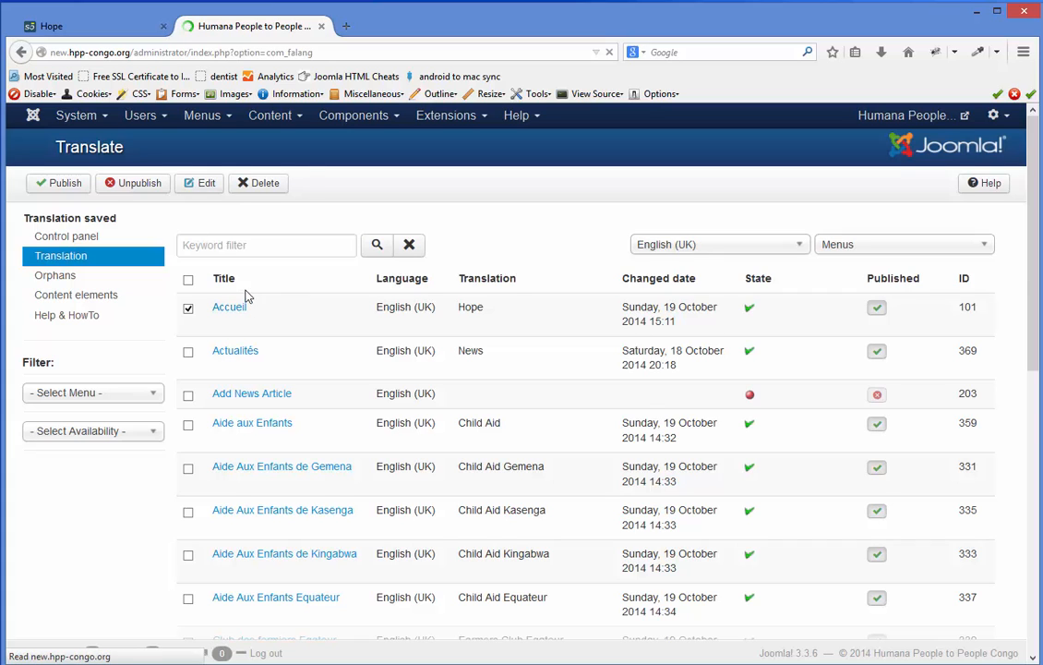
pyautogui.moveTo(149, 340); pyautogui.dragTo(192, 335)
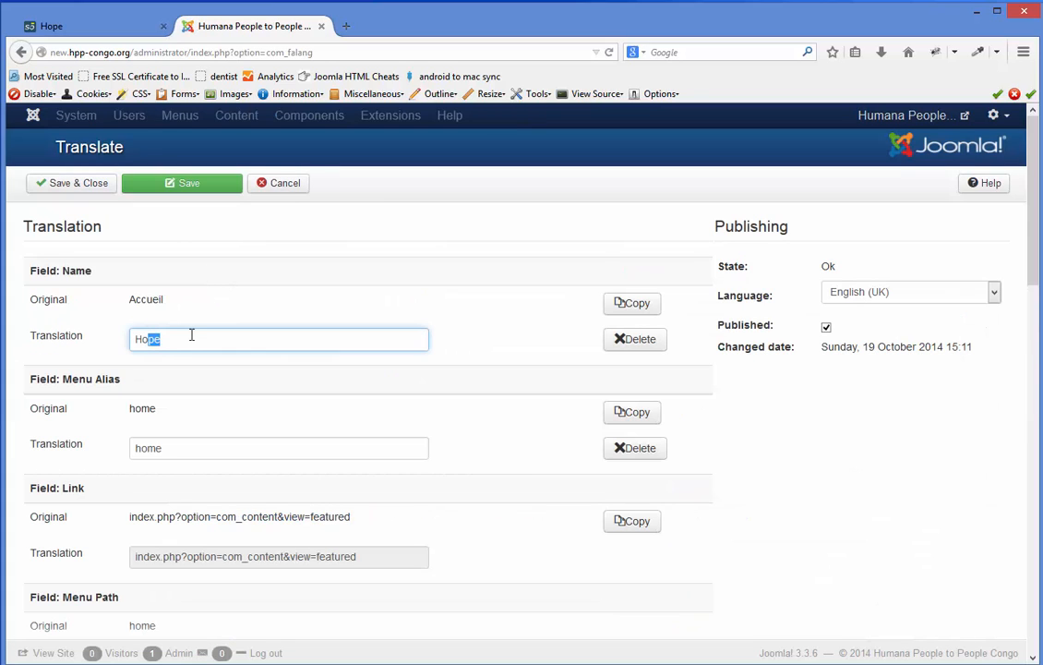
pyautogui.write('me')
pyautogui.click(78, 183)
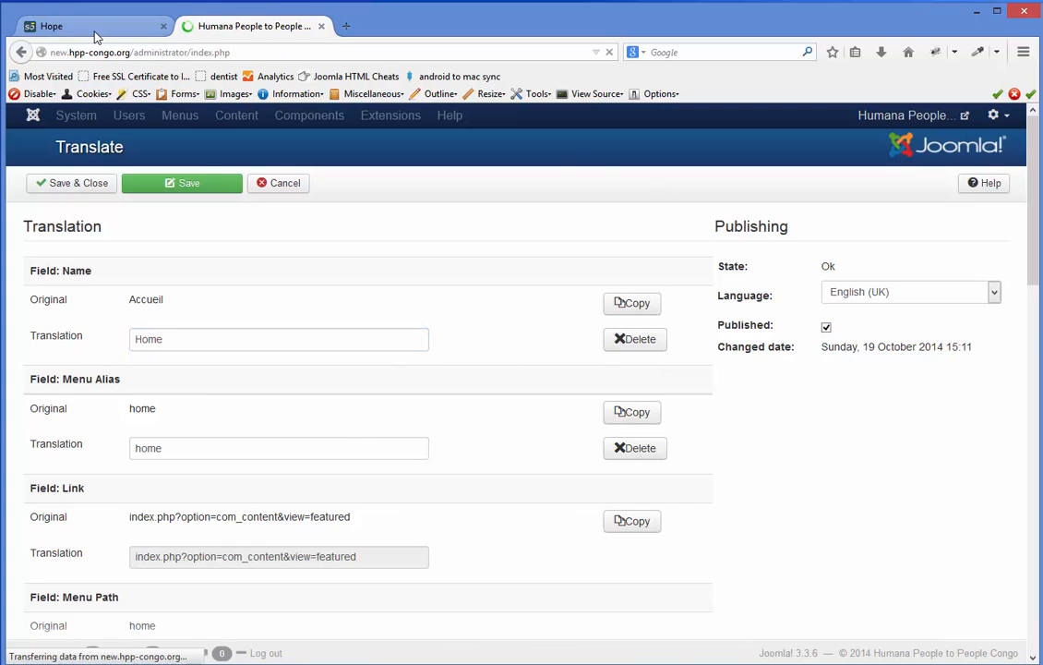
# - Reload the English site and check the corrected home entry and the Who We Are submenu
pyautogui.click(96, 31)
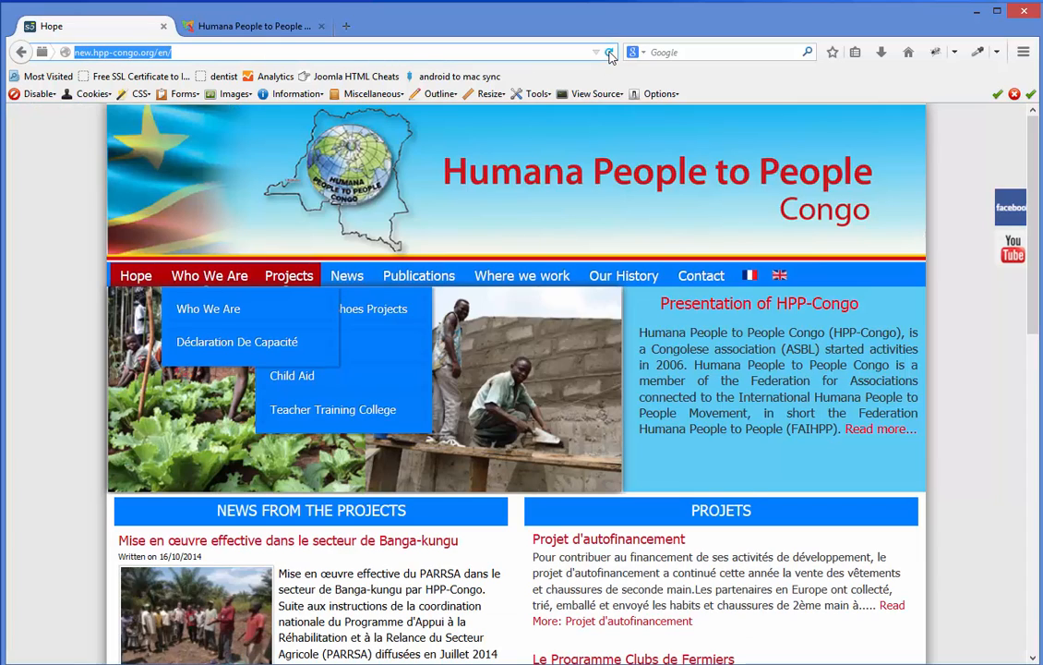
pyautogui.click(609, 53)
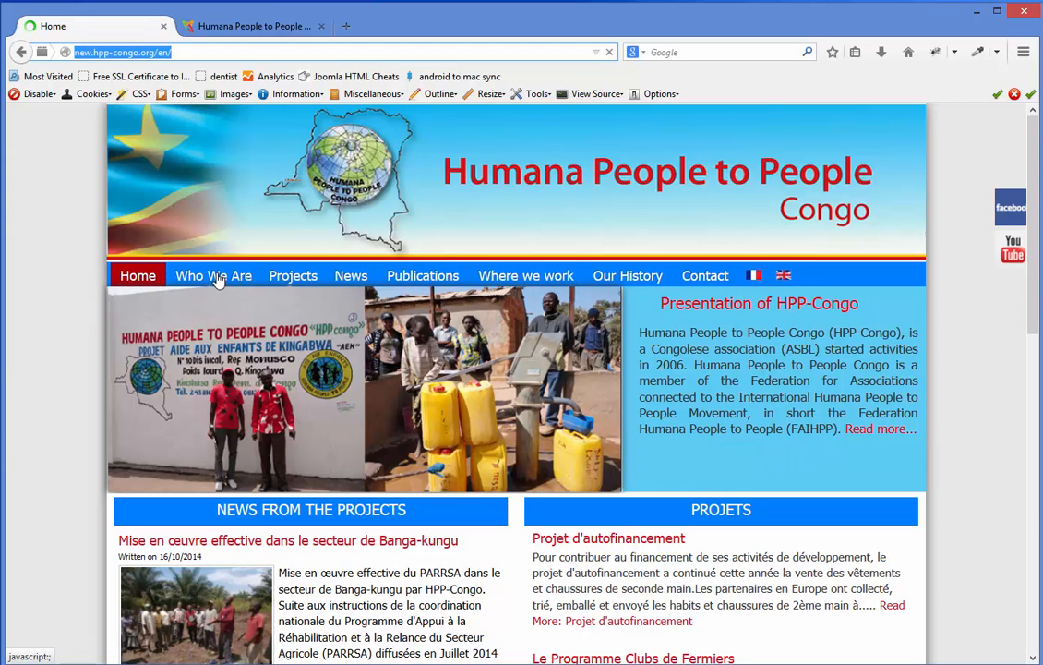
pyautogui.moveTo(229, 279)
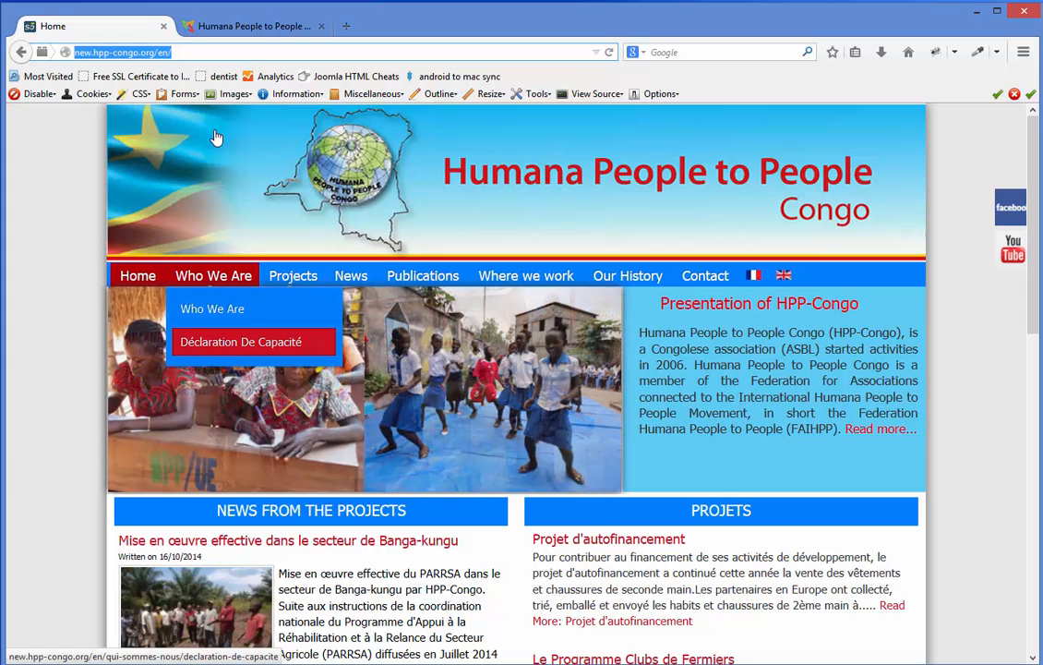
# - Translate the Déclaration De Capacité menu item as "Statement Of Capacity" from the Notepad text, copy its original alias, and save it as published
pyautogui.click(222, 31)
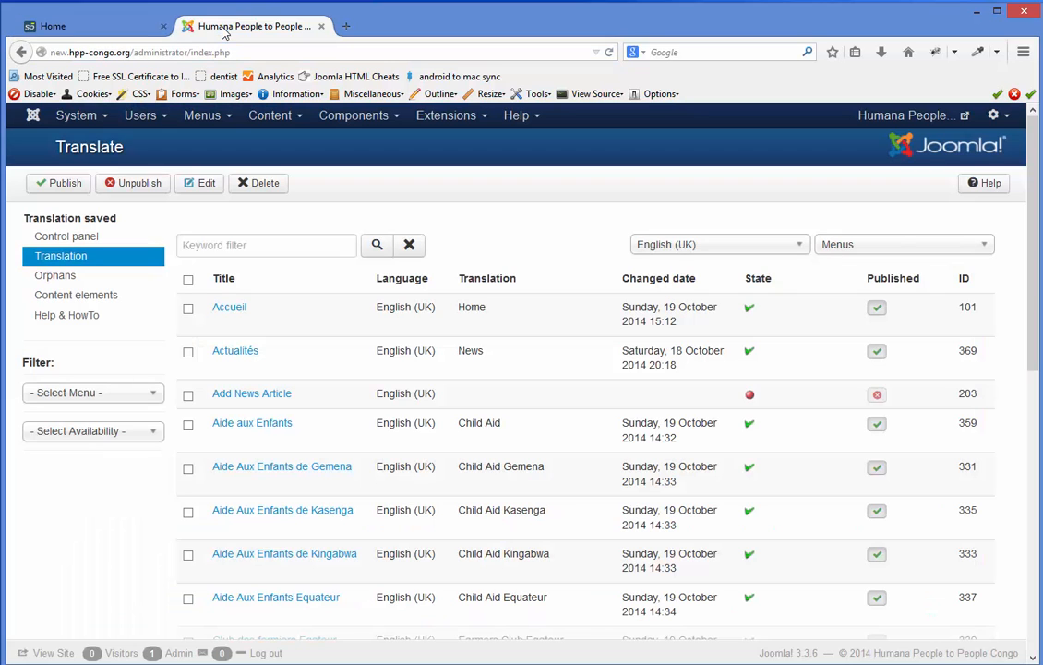
pyautogui.scroll(-3, 280, 395)
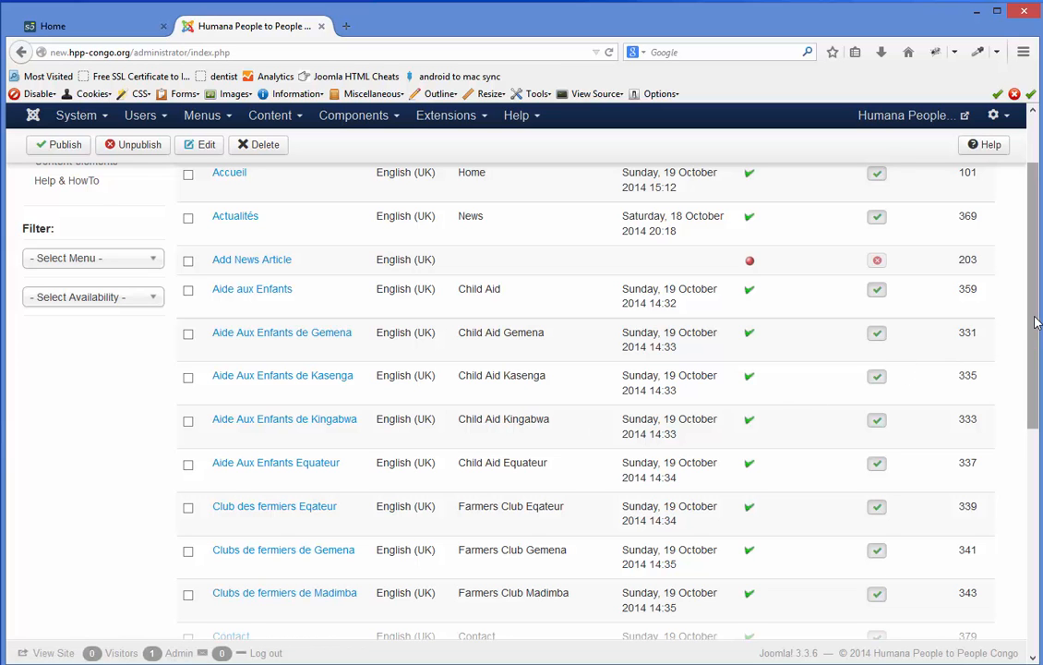
pyautogui.moveTo(1036, 322); pyautogui.dragTo(985, 420)
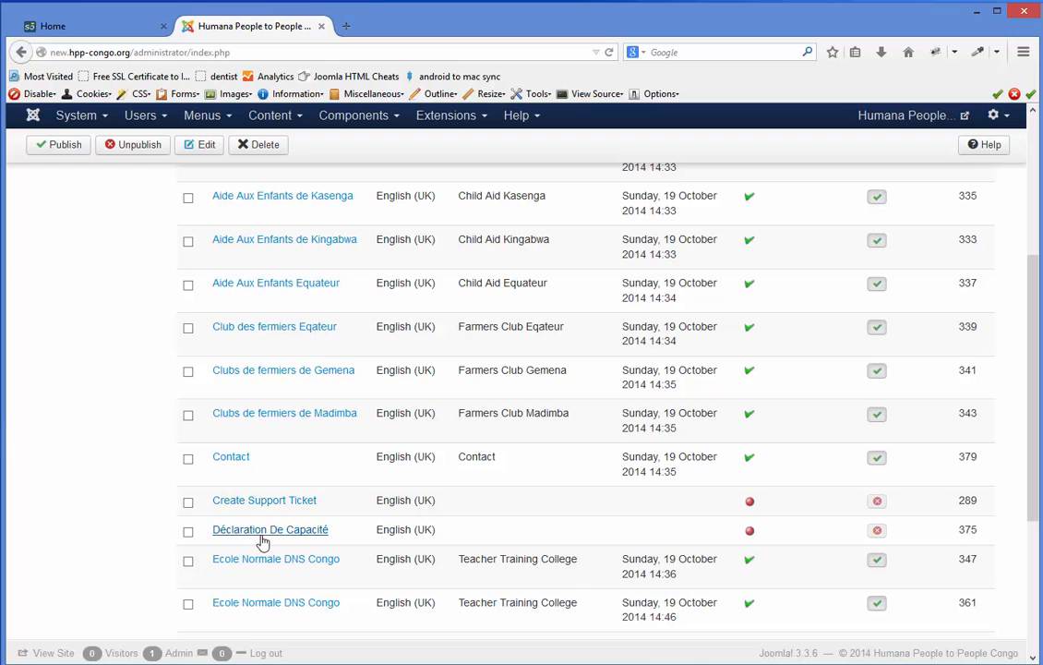
pyautogui.click(311, 533)
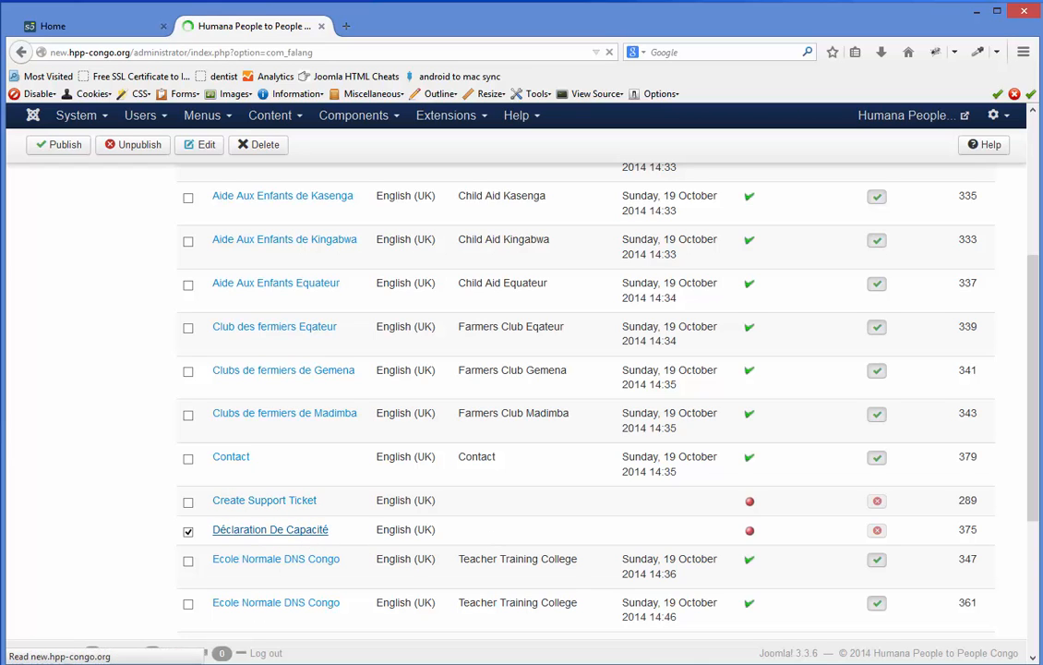
pyautogui.hotkey('alt', 'Tab')
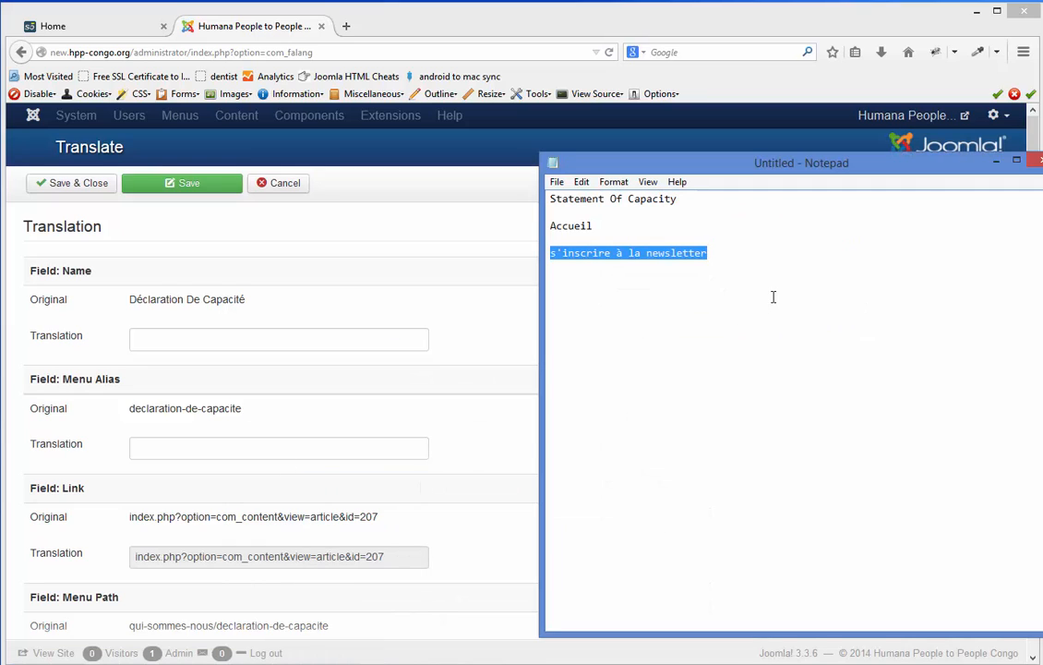
pyautogui.moveTo(693, 201); pyautogui.dragTo(505, 175)
pyautogui.hotkey('ctrl', 'c')
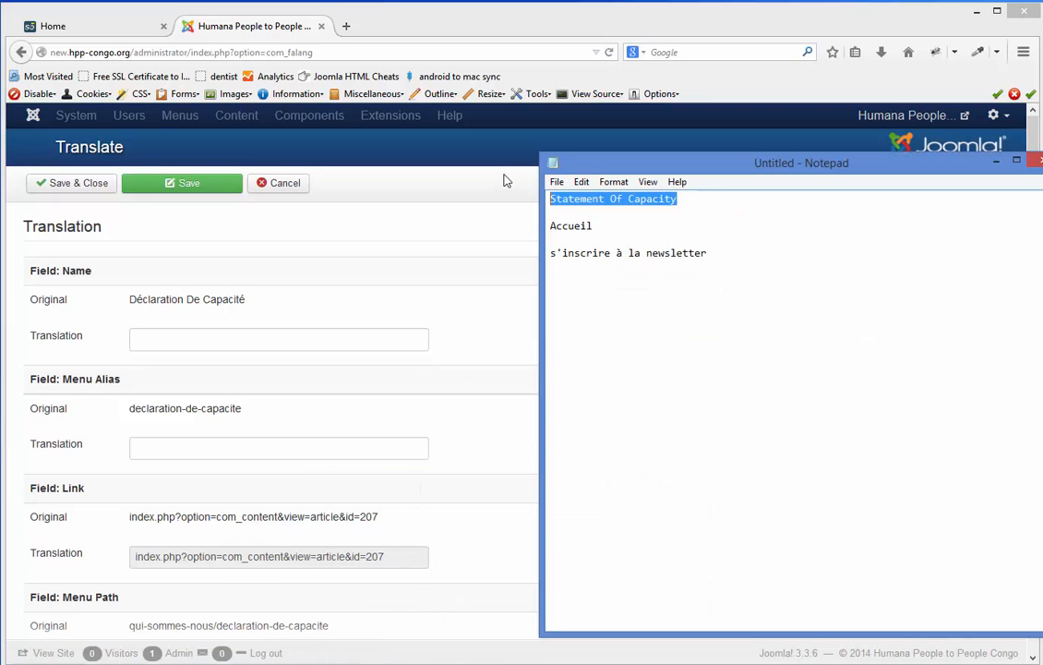
pyautogui.click(219, 344)
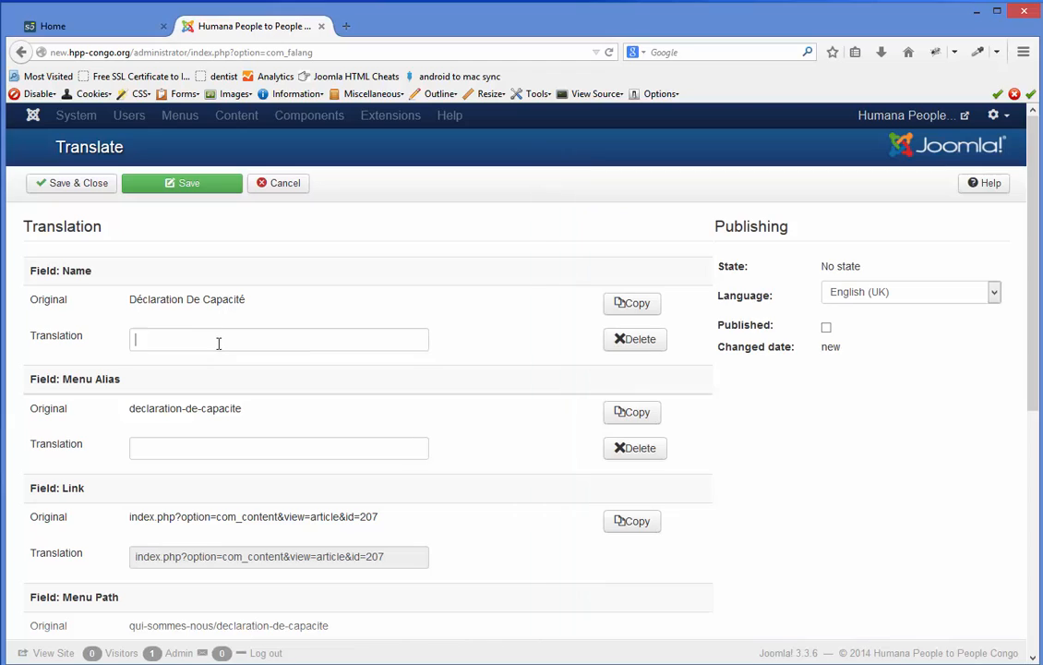
pyautogui.hotkey('ctrl', 'v')
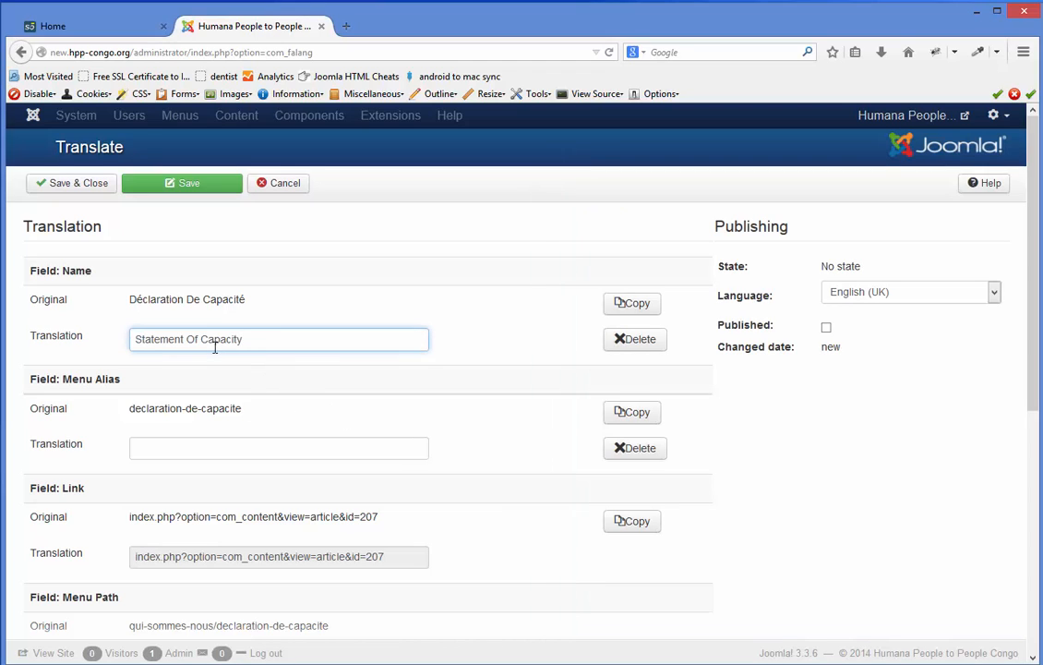
pyautogui.click(637, 417)
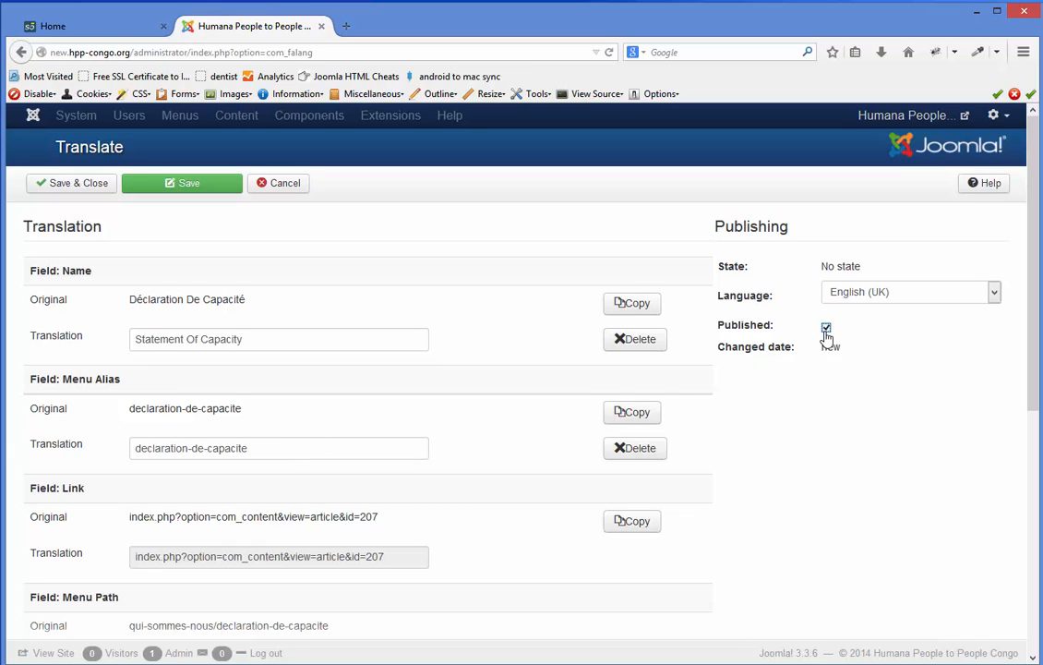
pyautogui.click(74, 185)
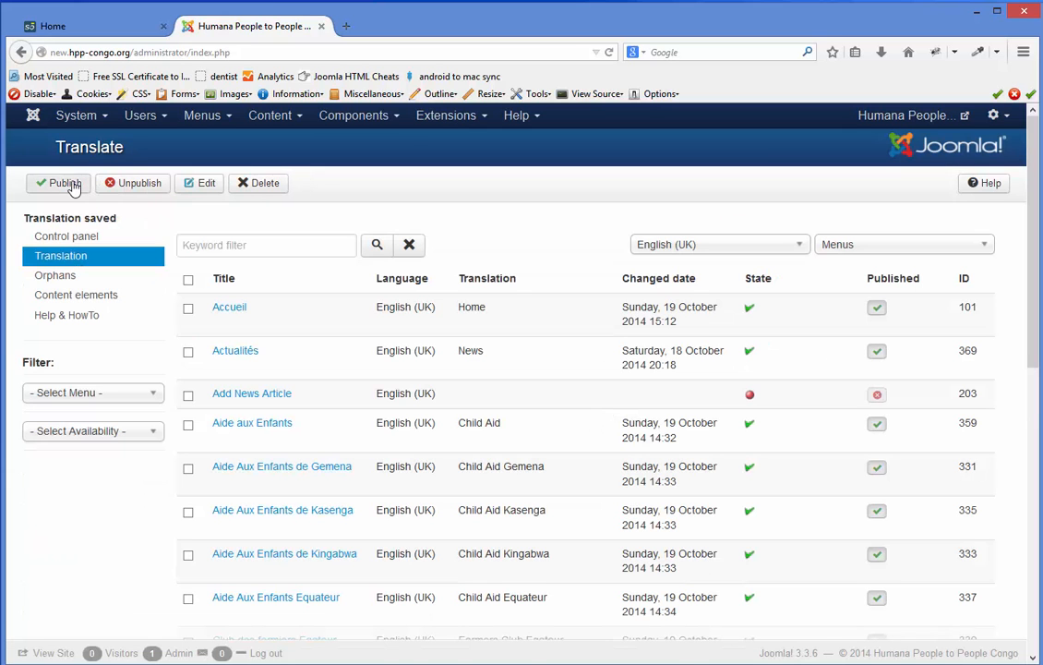
# - Reload the English home page and check the Déclaration De Capacité entry's translation under Who We Are
pyautogui.click(95, 30)
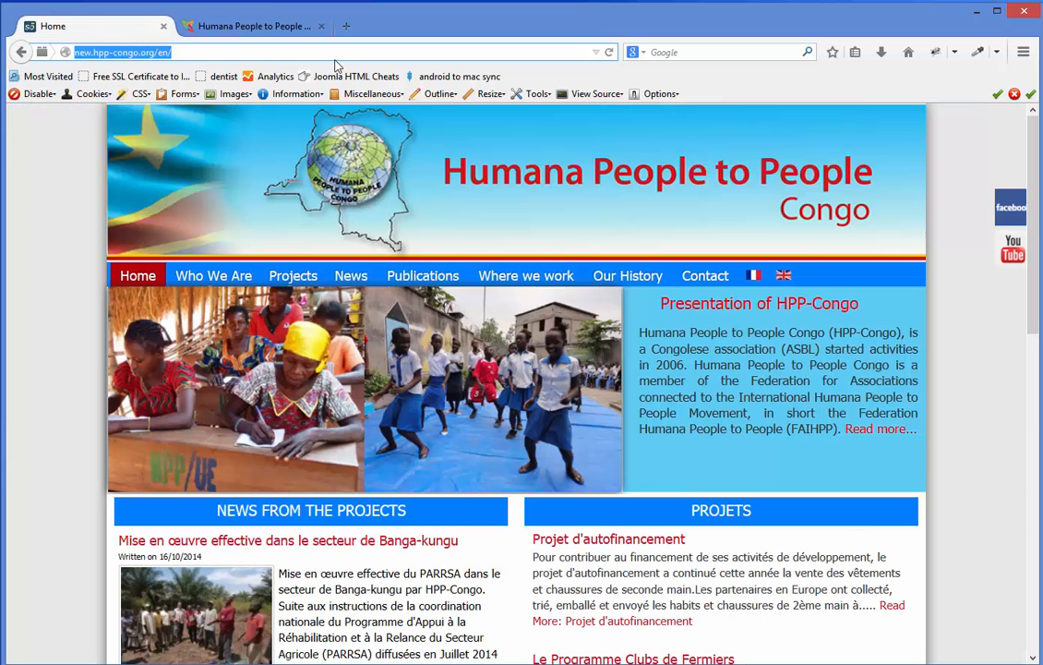
pyautogui.click(608, 53)
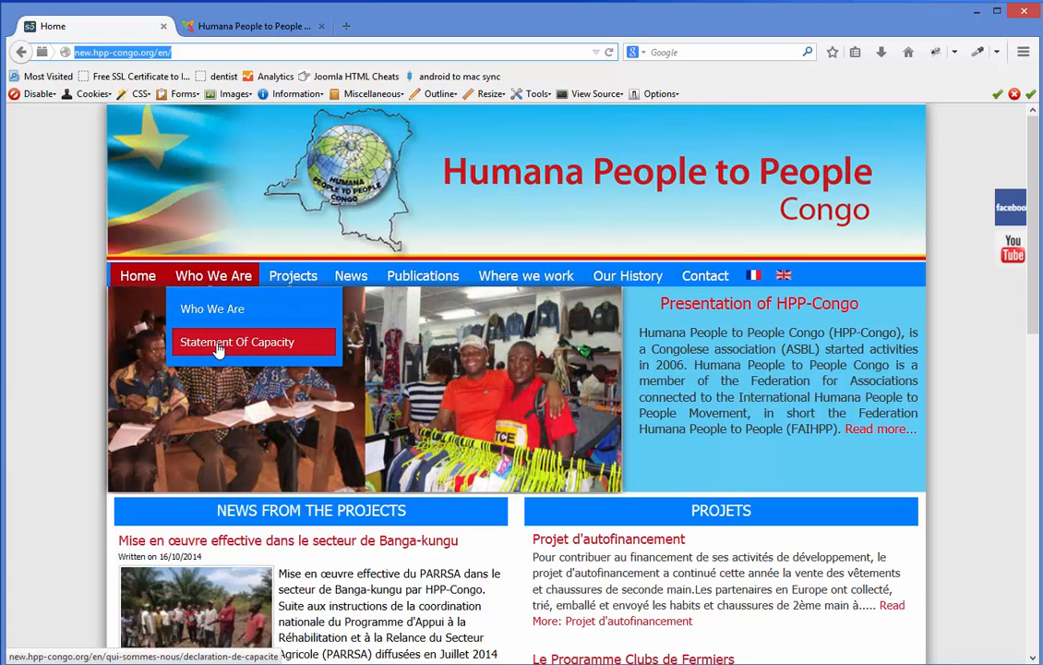
# - Look through the rest of the menu translation list in the Joomla administration, including page 2, for missing English translations
pyautogui.click(226, 26)
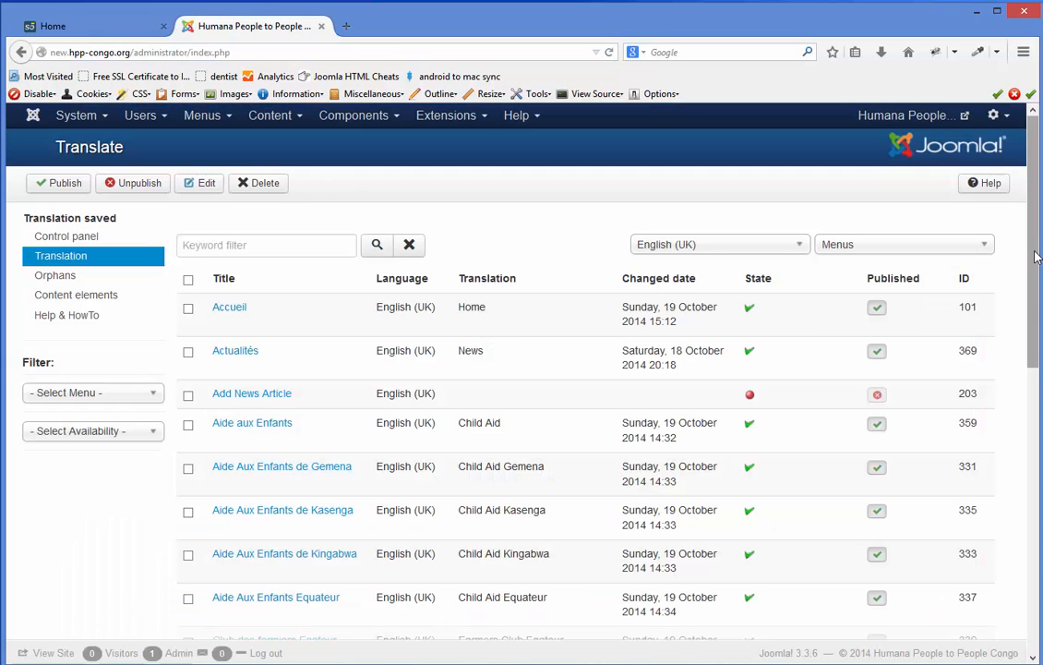
pyautogui.moveTo(1035, 258); pyautogui.dragTo(1035, 391)
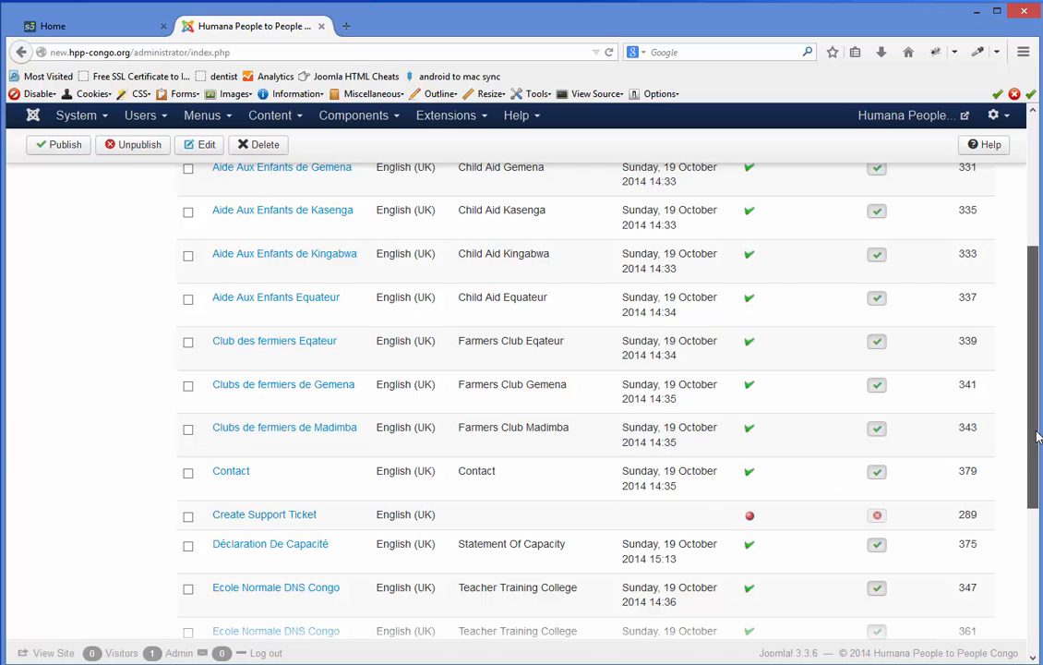
pyautogui.moveTo(1036, 430); pyautogui.dragTo(1035, 545)
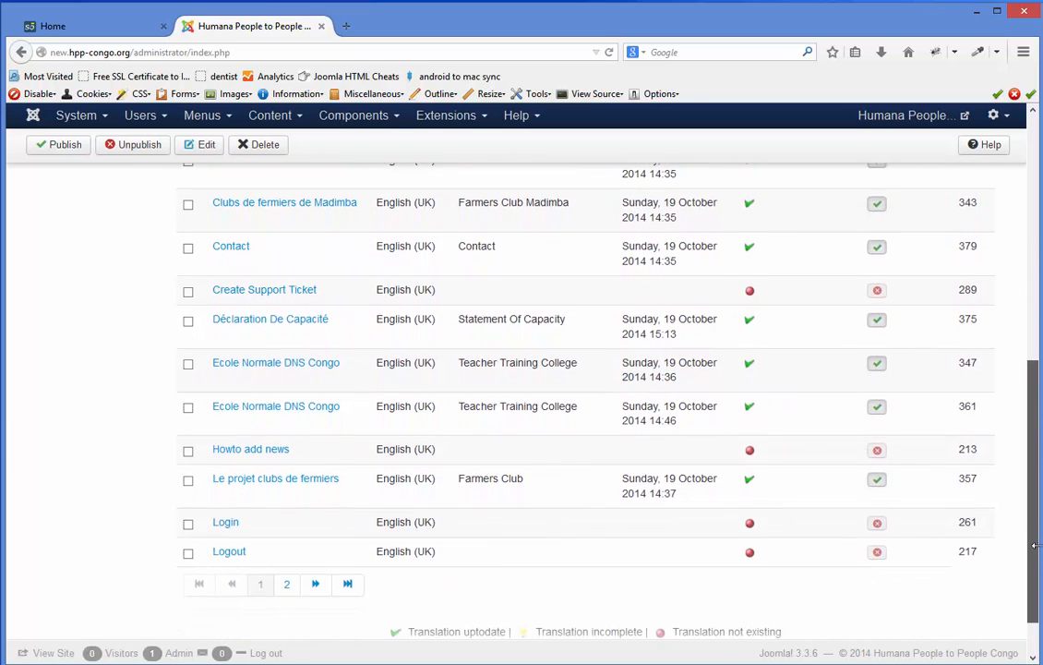
pyautogui.click(287, 583)
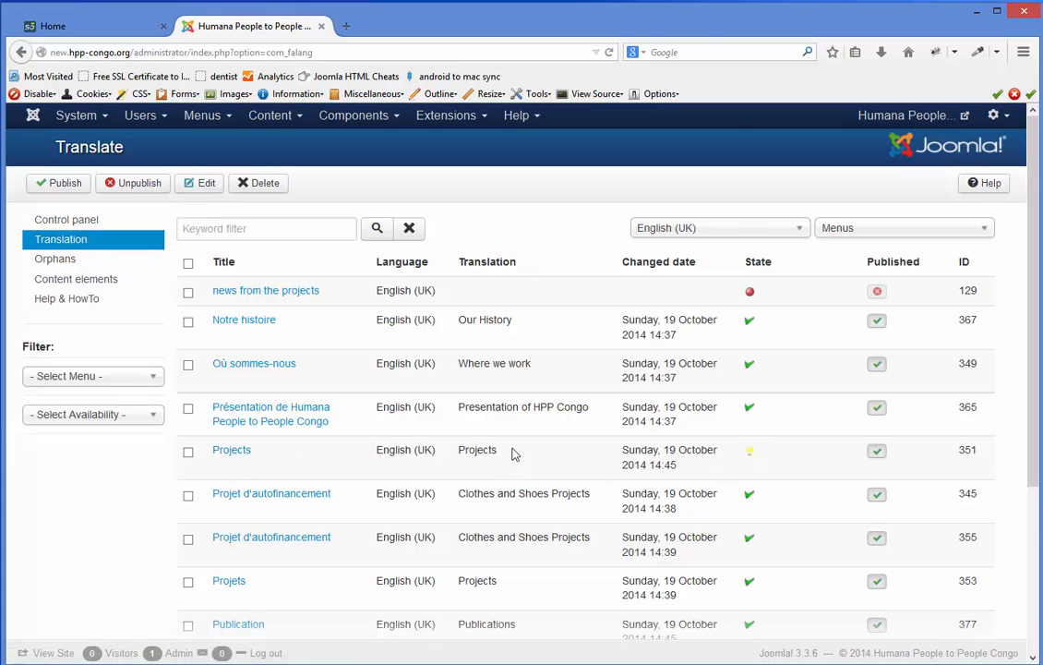
# - Complete the English translation of the Projects menu item by copying its original alias, and save it
pyautogui.click(233, 454)
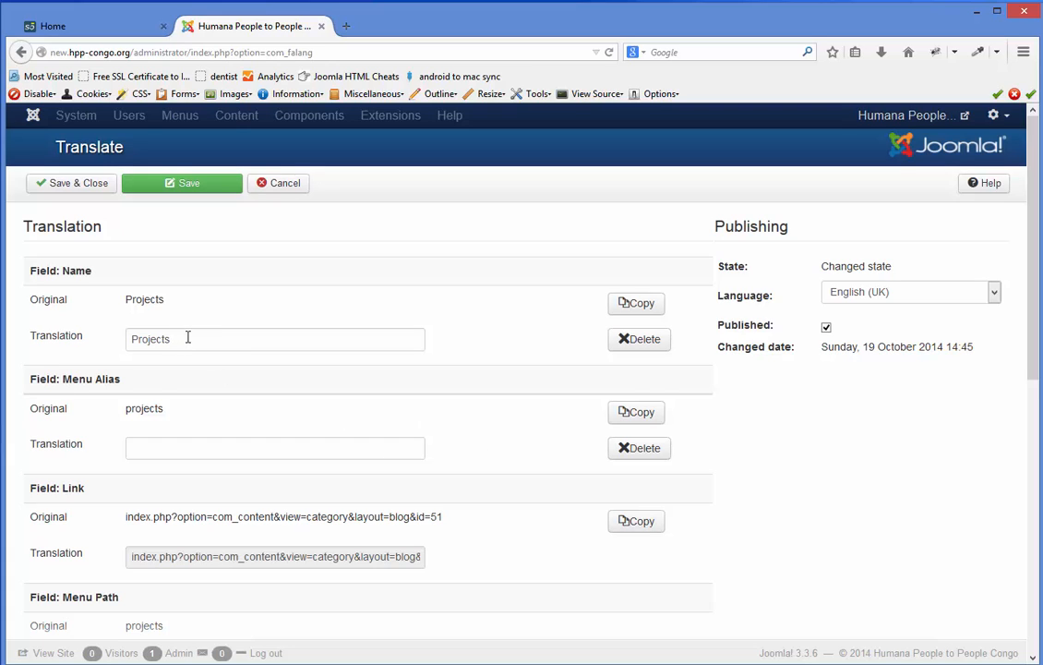
pyautogui.click(636, 415)
pyautogui.click(88, 182)
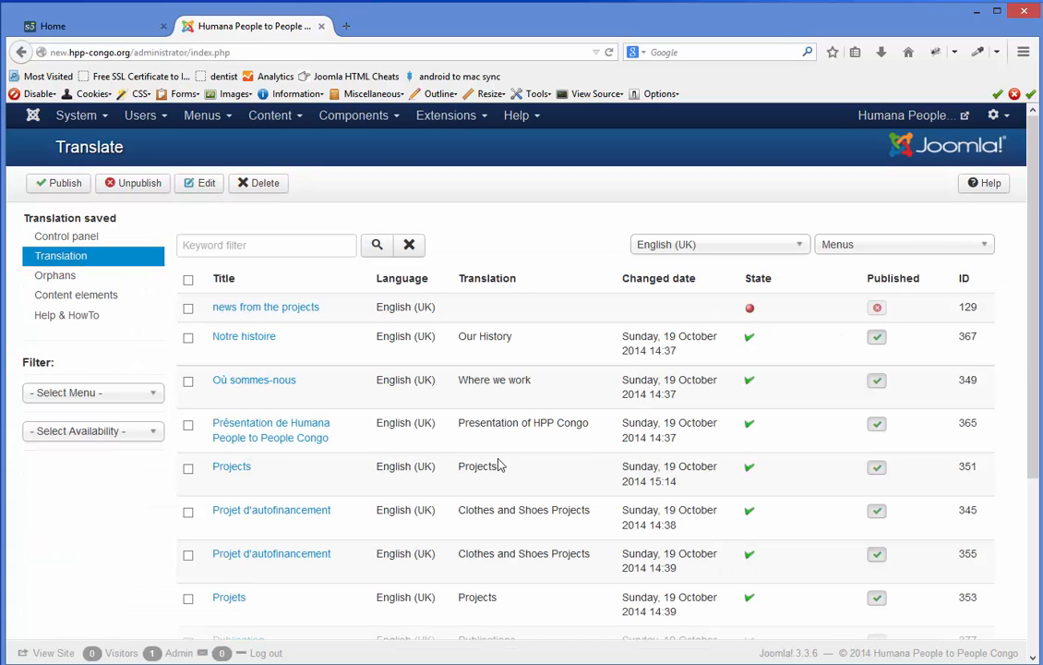
# - Switch the translation list from menus to modules and look through its first page for missing English titles
pyautogui.scroll(-3, 498, 465)
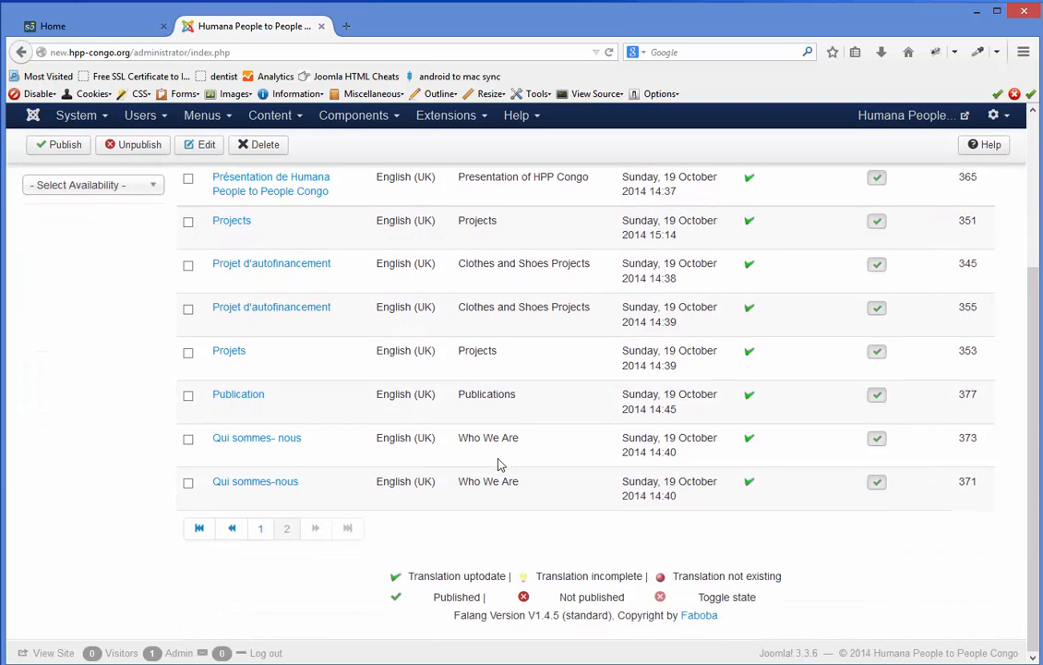
pyautogui.scroll(5, 499, 465)
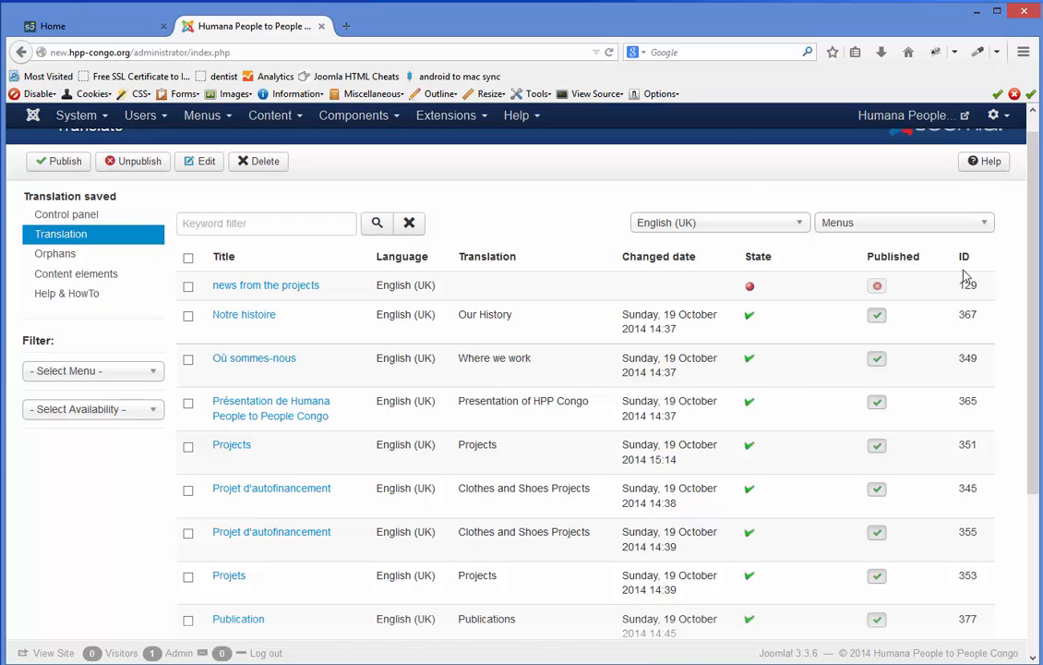
pyautogui.click(984, 227)
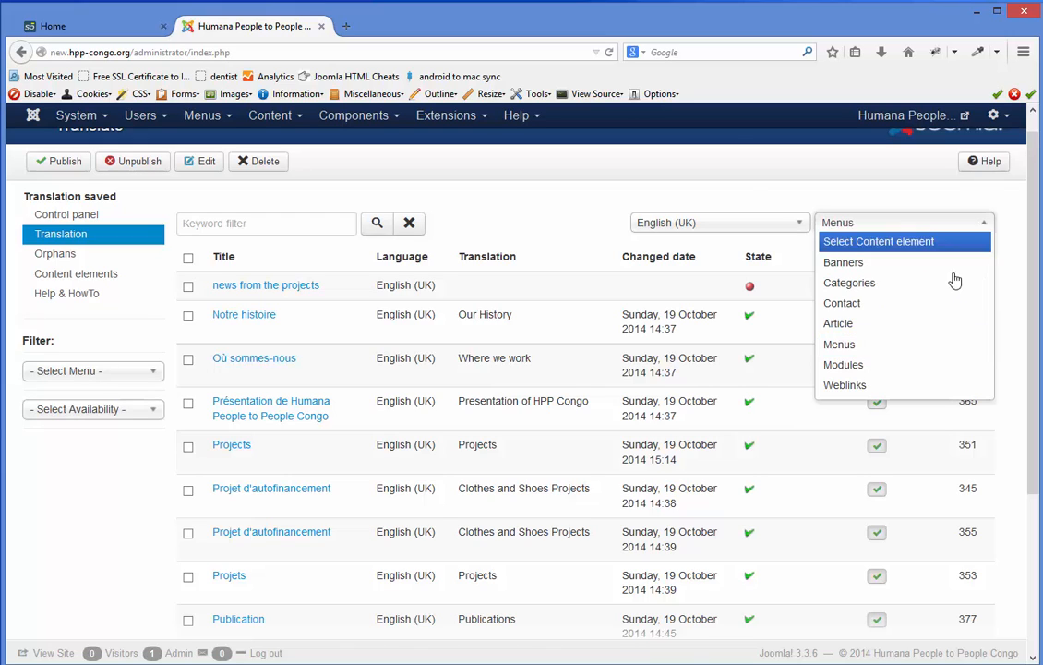
pyautogui.click(910, 365)
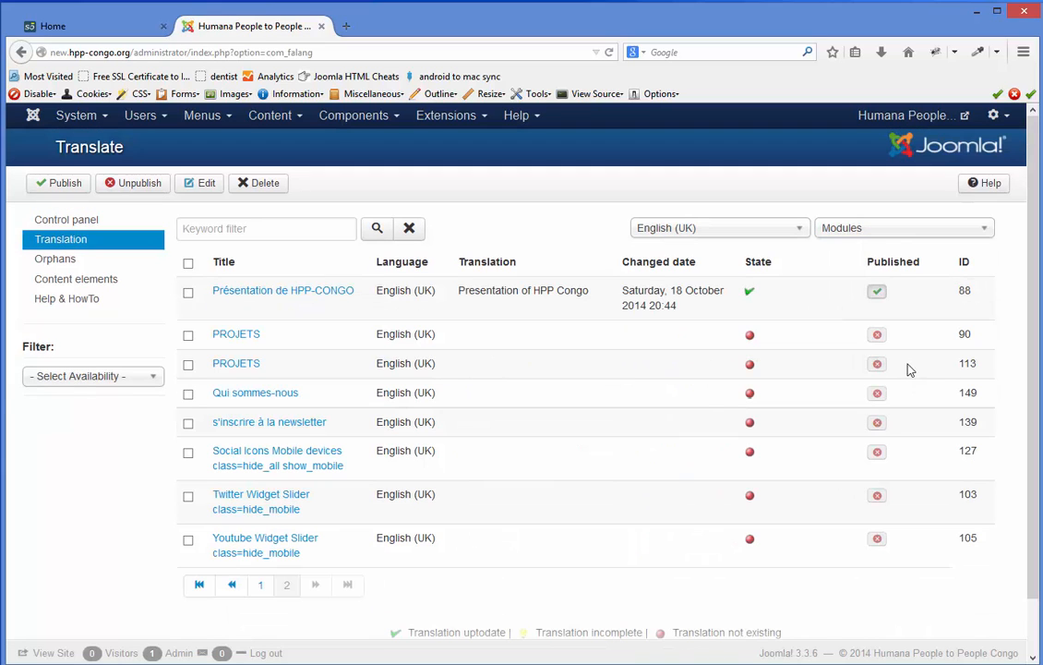
pyautogui.click(259, 592)
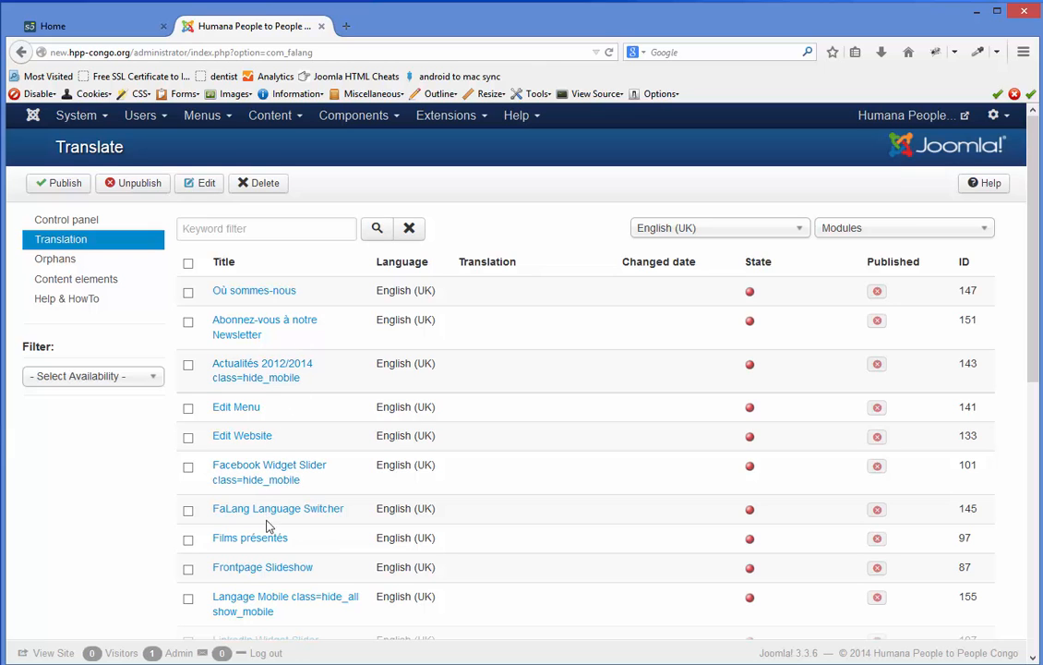
pyautogui.scroll(-3, 268, 547)
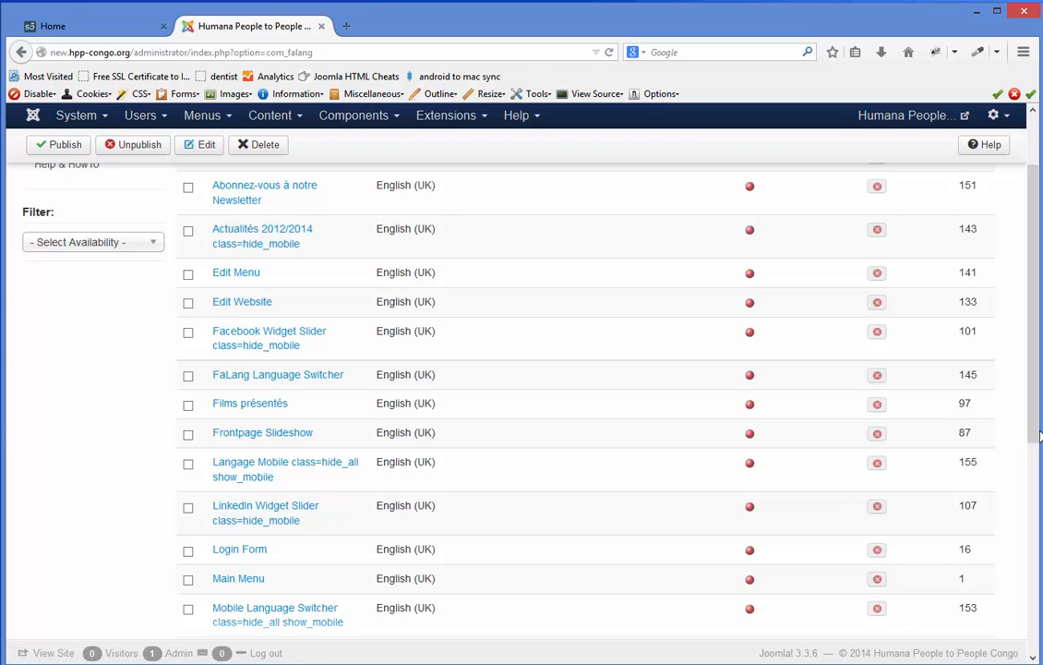
pyautogui.moveTo(1040, 436); pyautogui.dragTo(1038, 388)
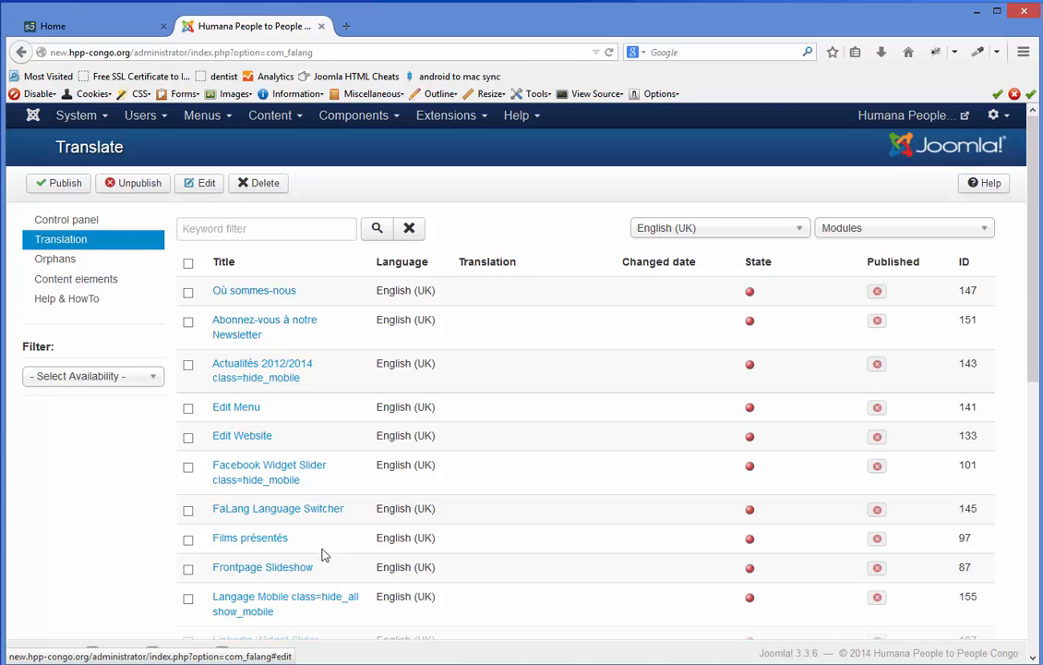
# - Translate the Films présentés module title as "Films from our Projects" and save it as published
pyautogui.click(257, 541)
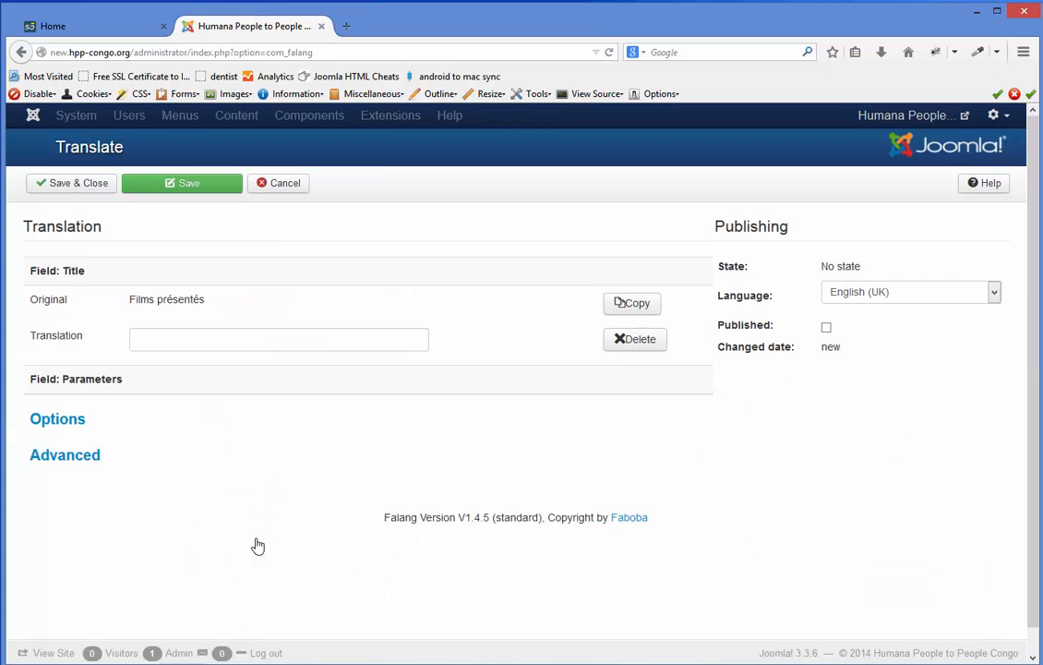
pyautogui.click(182, 343)
pyautogui.write('F')
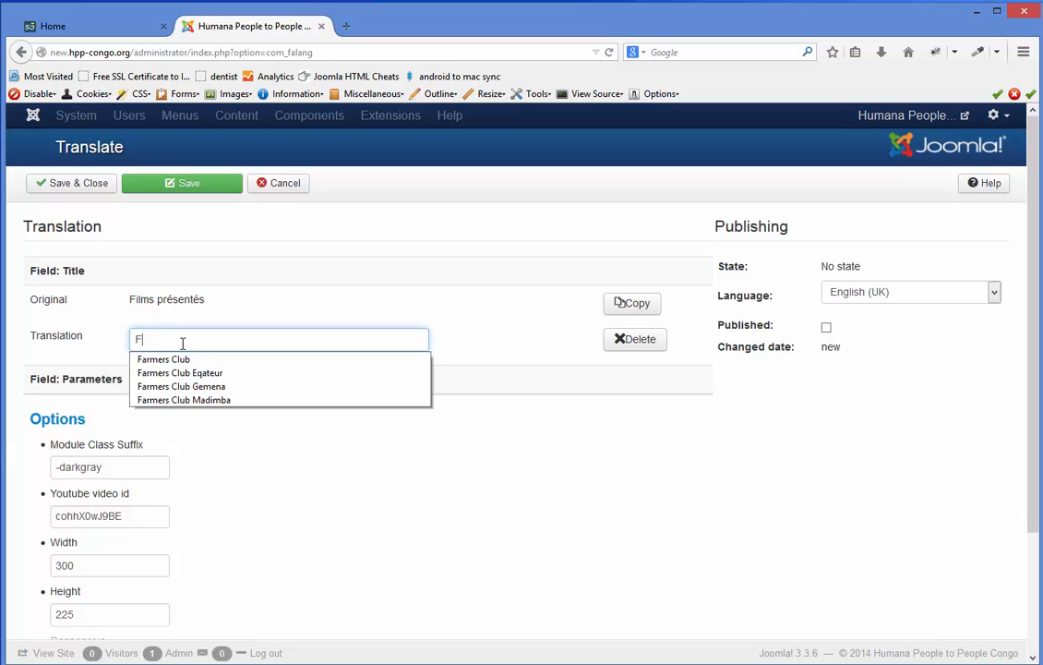
pyautogui.write('ilms')
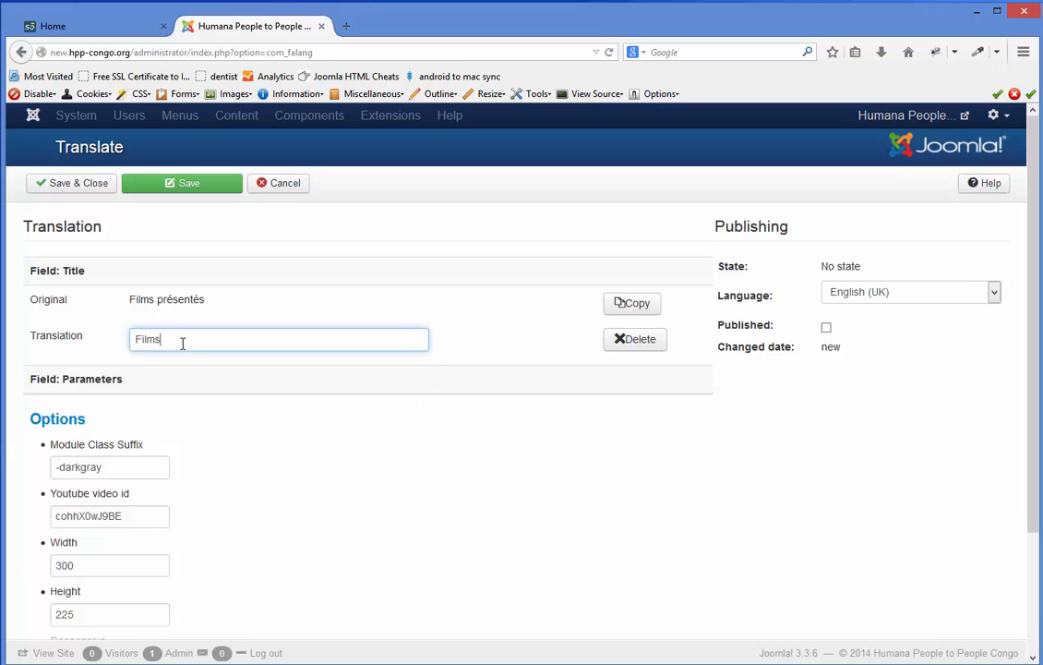
pyautogui.write(' from our Projects')
pyautogui.scroll(-1, 166, 561)
pyautogui.scroll(-1, 195, 566)
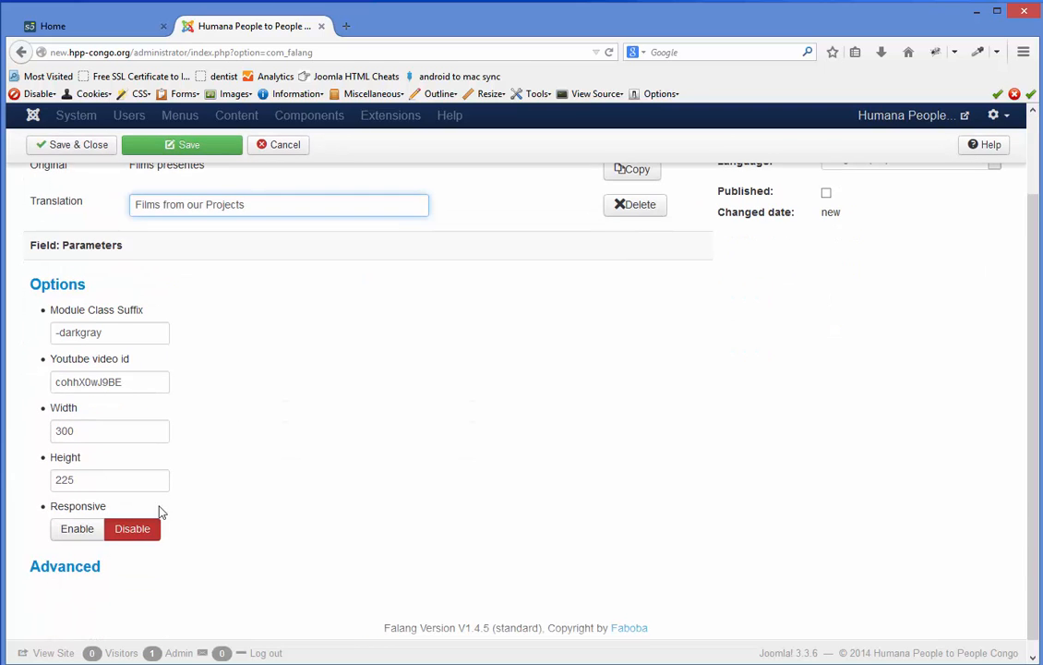
pyautogui.scroll(2, 266, 500)
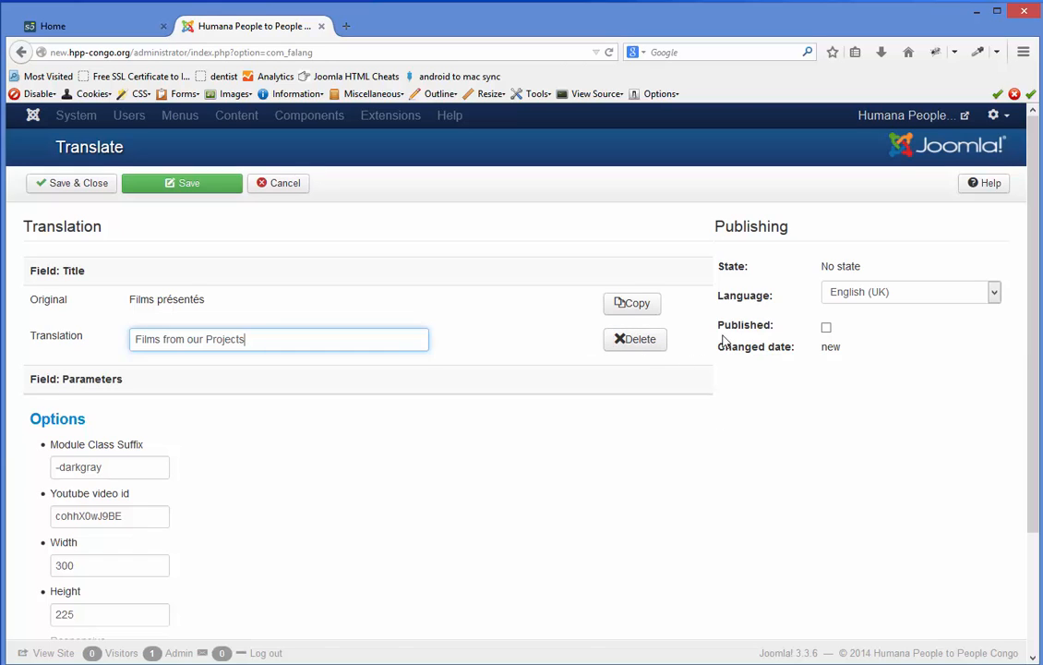
pyautogui.click(826, 329)
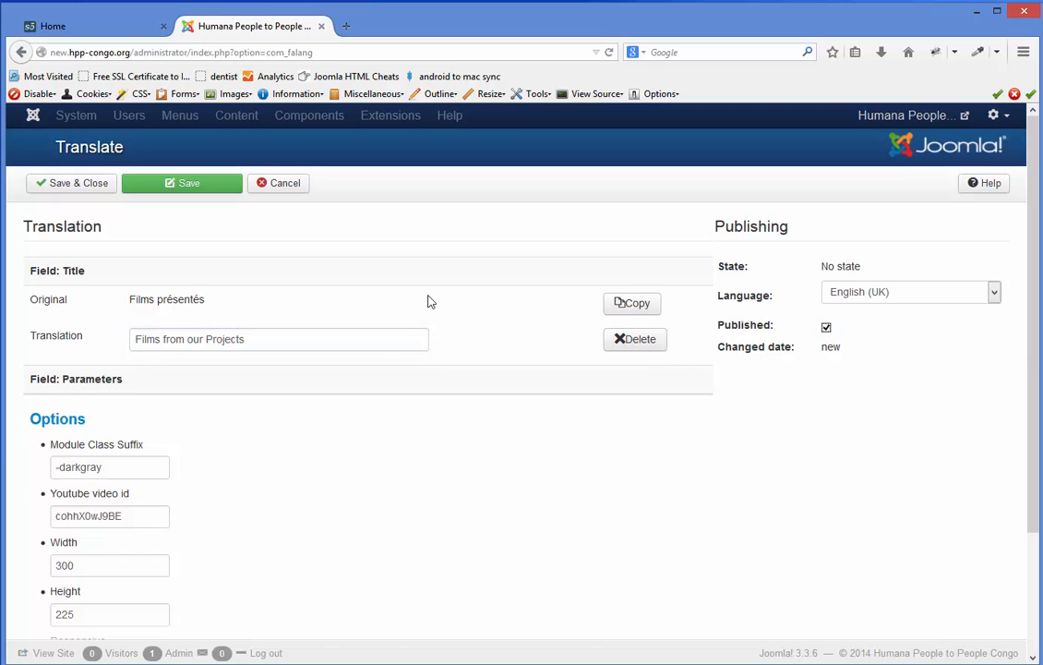
pyautogui.click(80, 185)
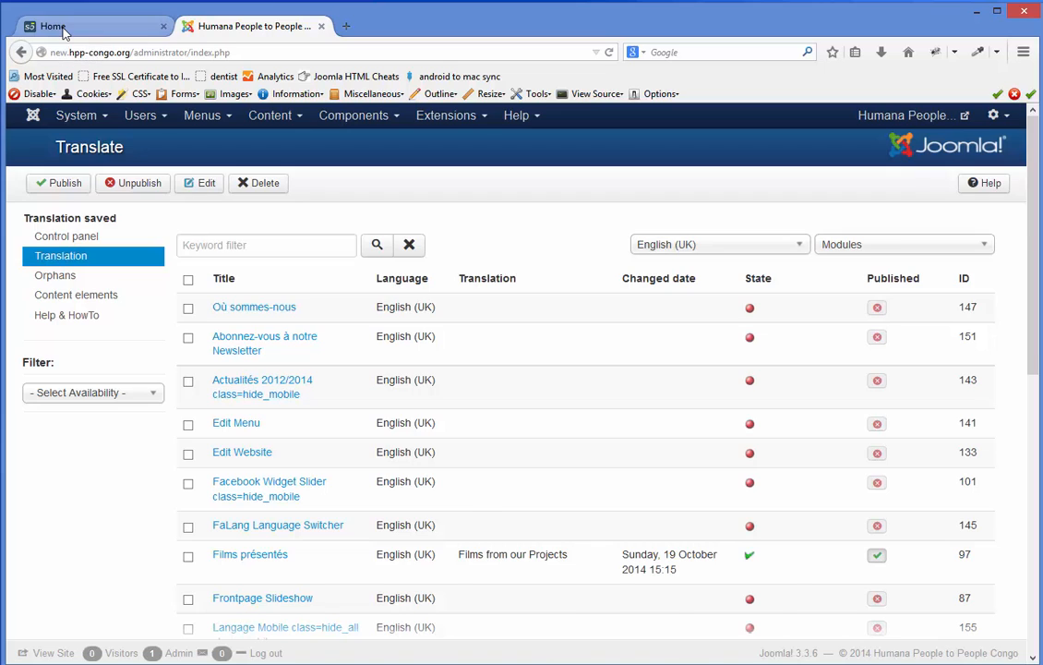
# - Reload the English home page and check the translated heading of the films module
pyautogui.click(64, 33)
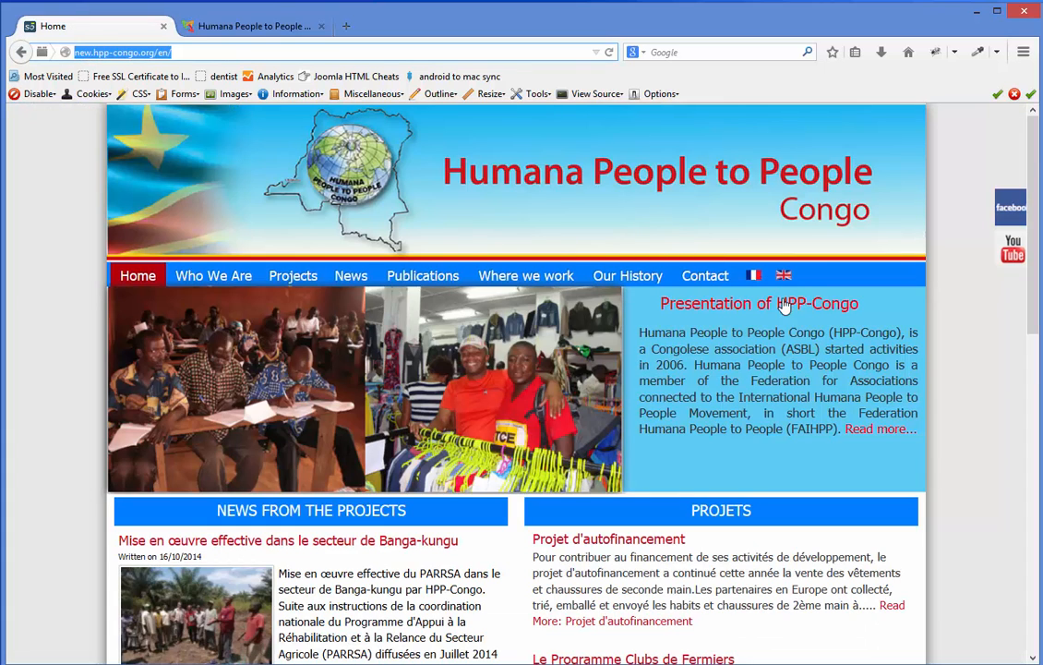
pyautogui.click(609, 52)
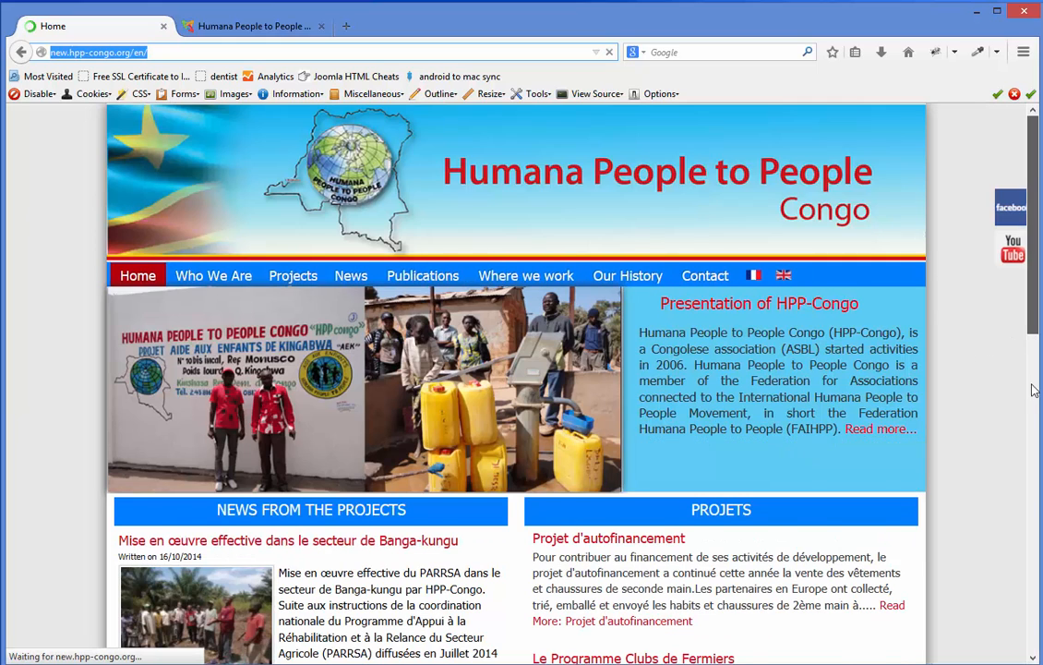
pyautogui.moveTo(1036, 314); pyautogui.dragTo(1038, 523)
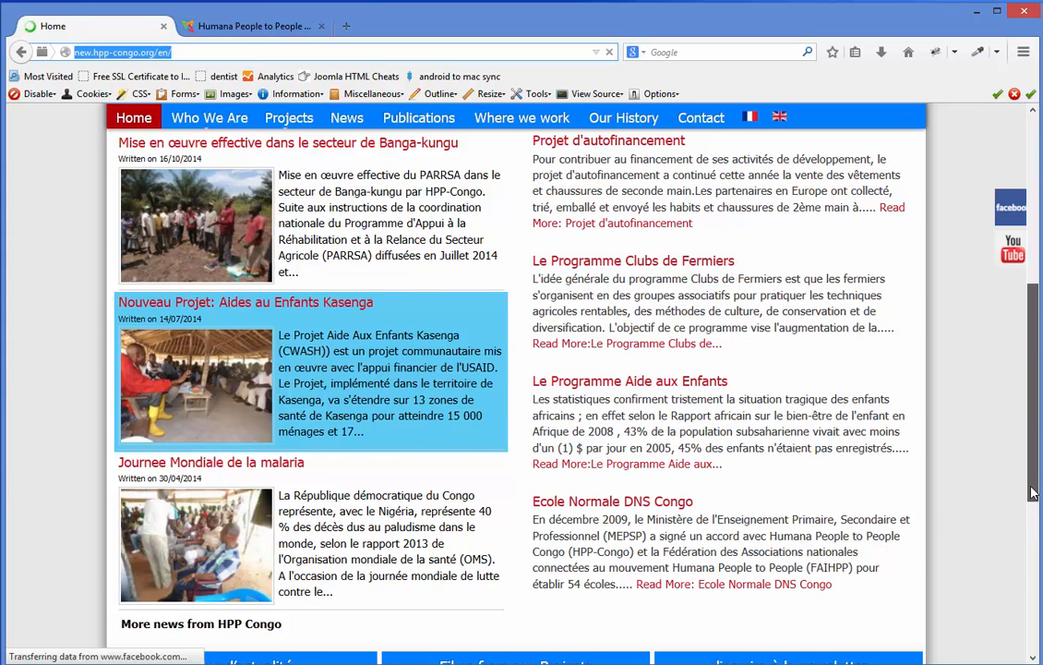
pyautogui.moveTo(1031, 486); pyautogui.dragTo(1026, 518)
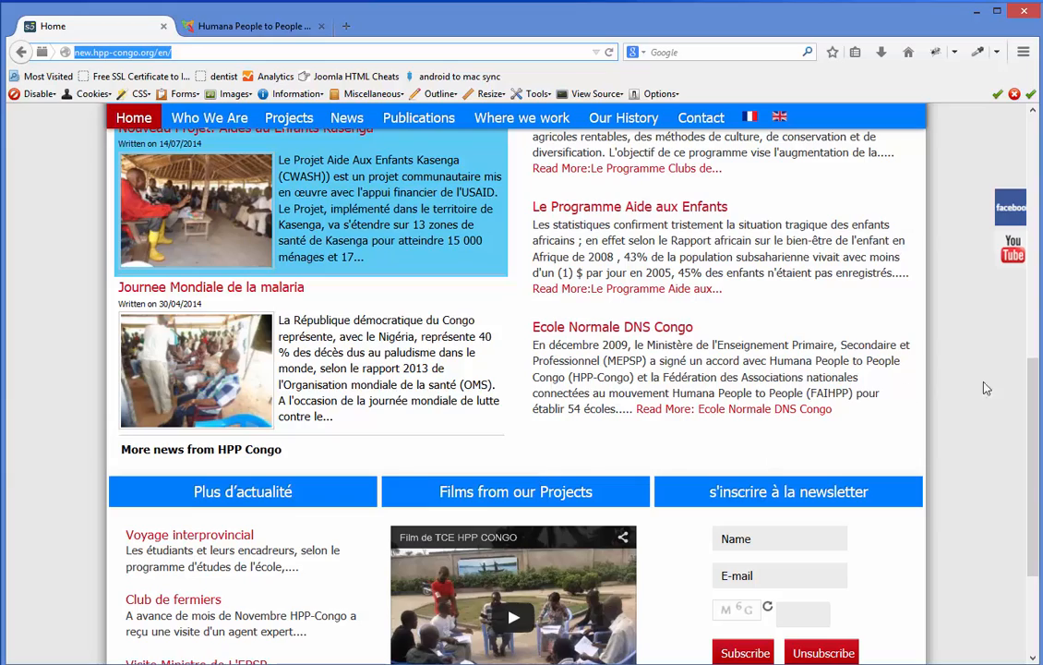
pyautogui.moveTo(1032, 467); pyautogui.dragTo(1032, 288)
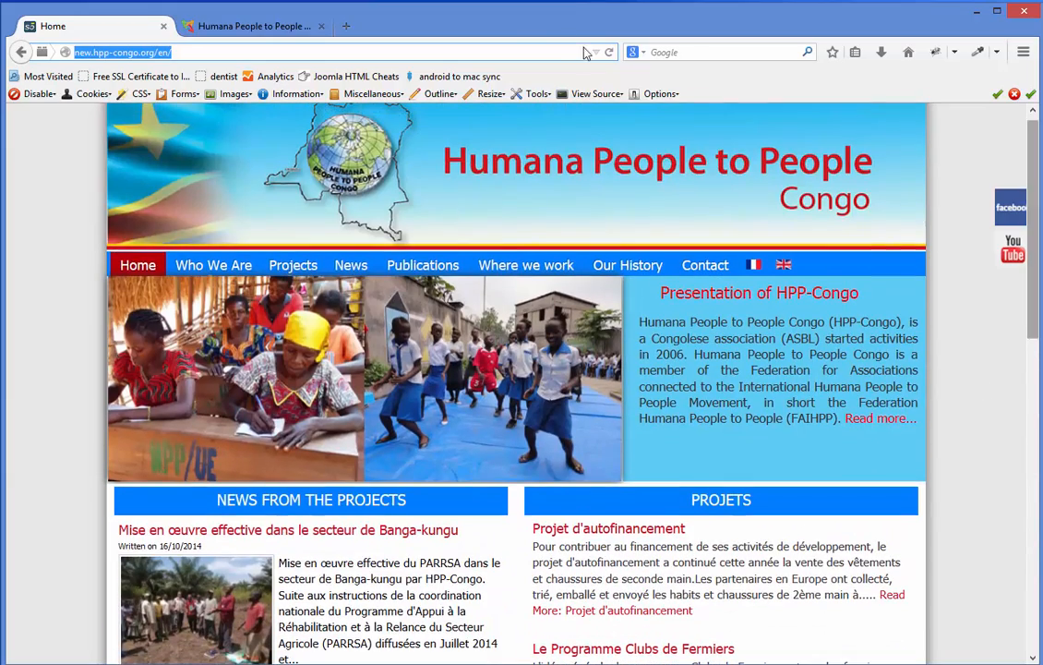
# - Back in the Joomla administration, translate the Plus d'actualité module title as "More News" and save it as published
pyautogui.click(270, 28)
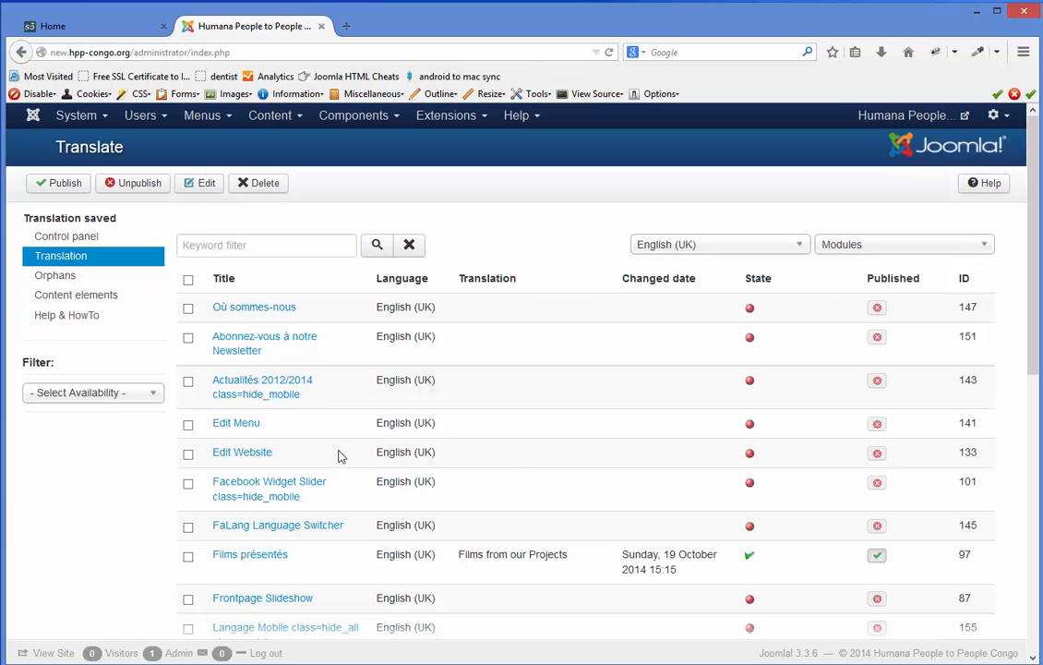
pyautogui.scroll(-5, 338, 452)
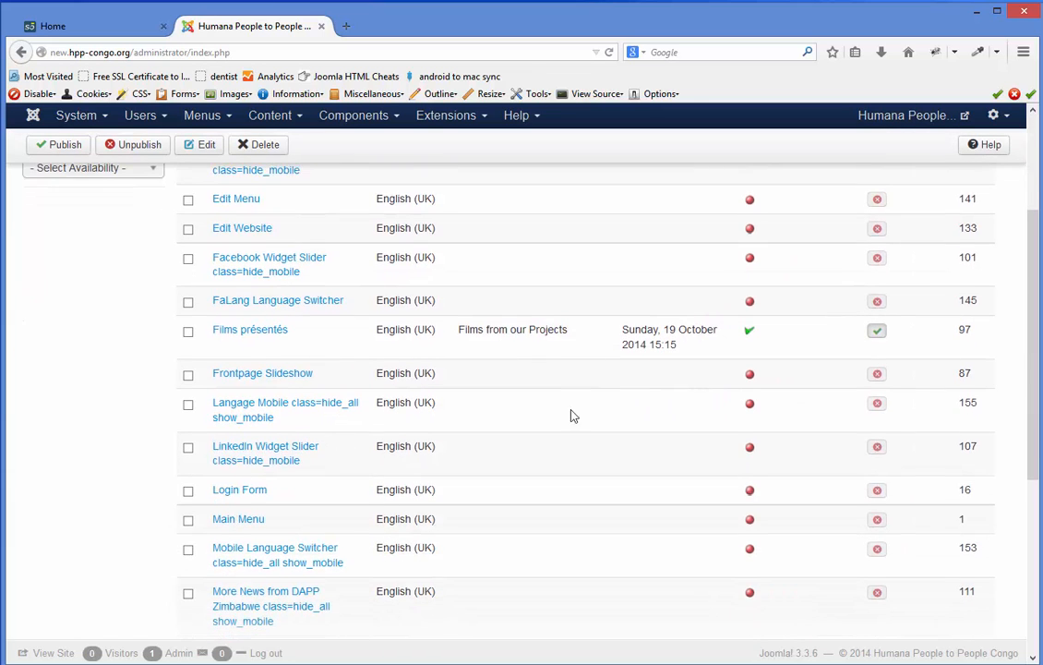
pyautogui.scroll(-4, 471, 439)
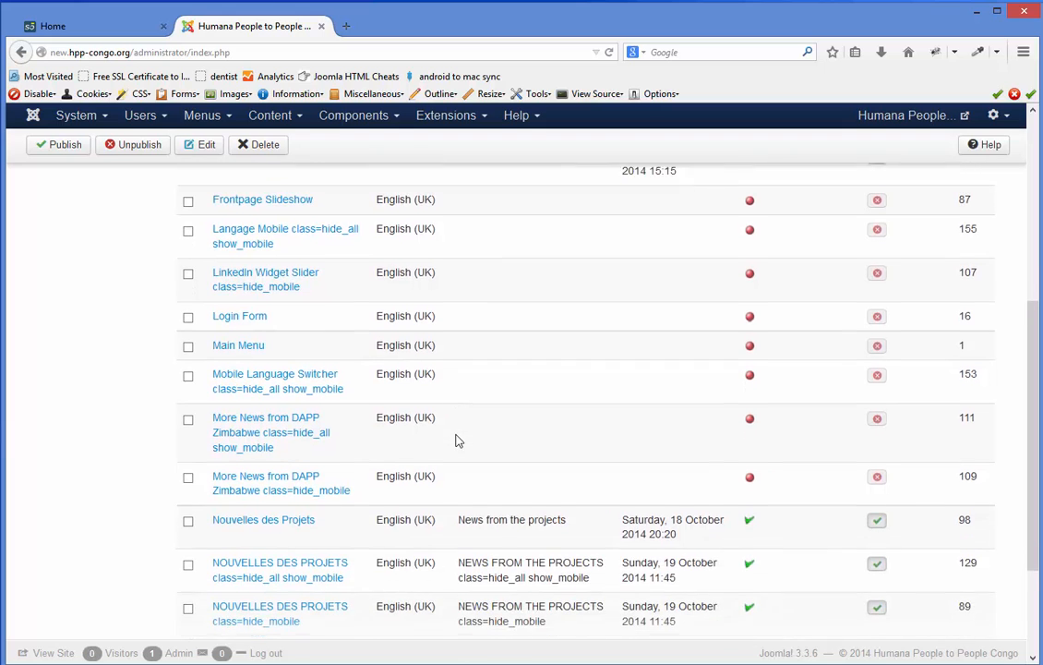
pyautogui.scroll(-2, 455, 444)
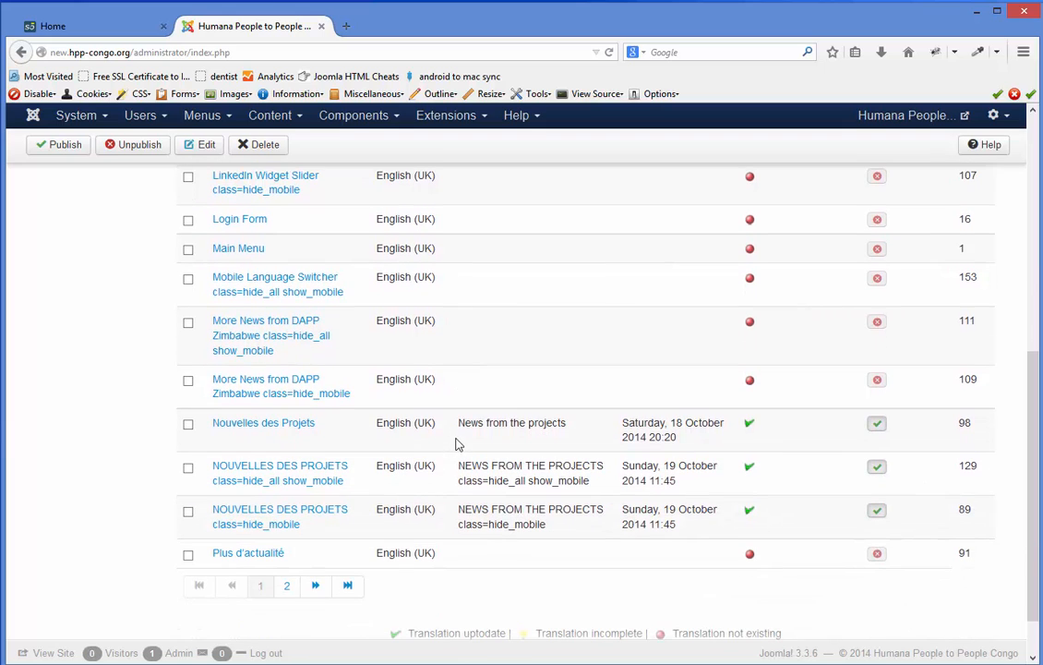
pyautogui.click(268, 558)
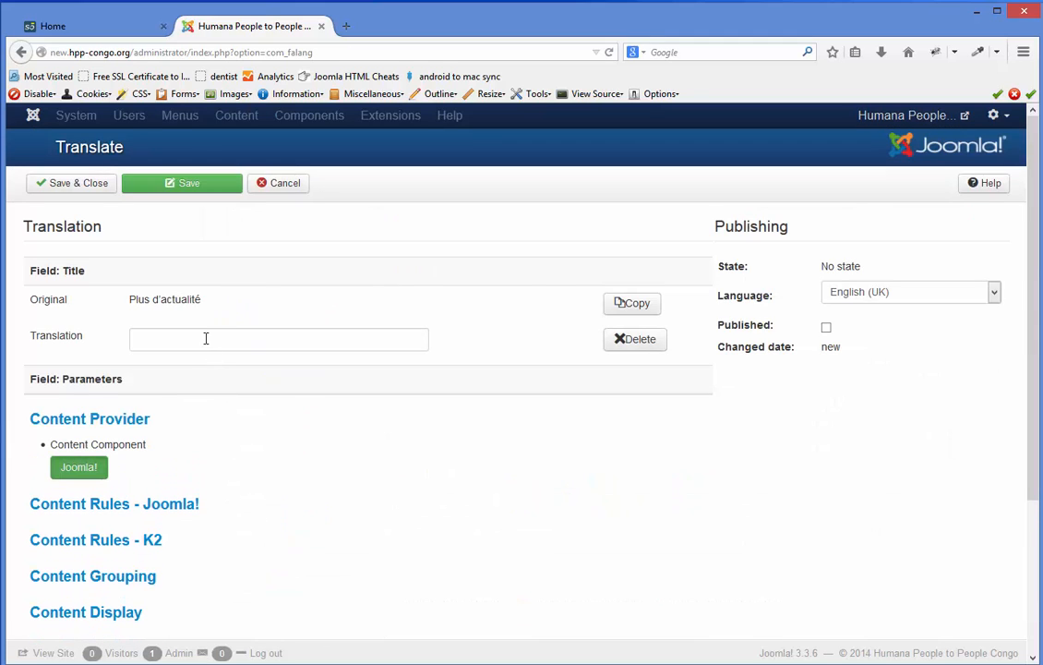
pyautogui.click(200, 332)
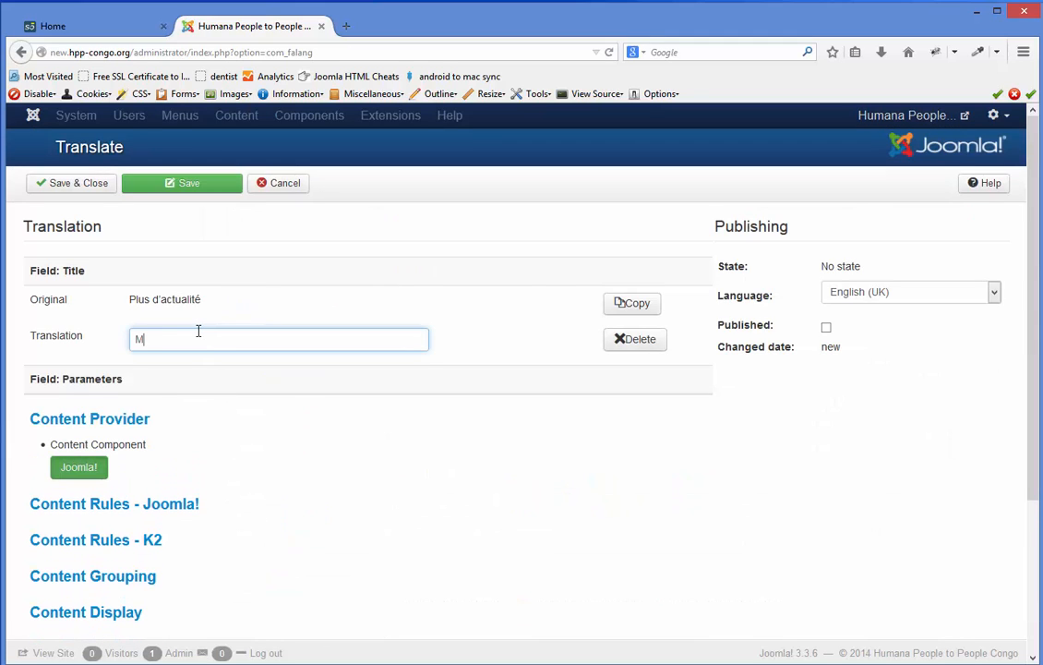
pyautogui.write('More News')
pyautogui.click(827, 327)
pyautogui.click(92, 185)
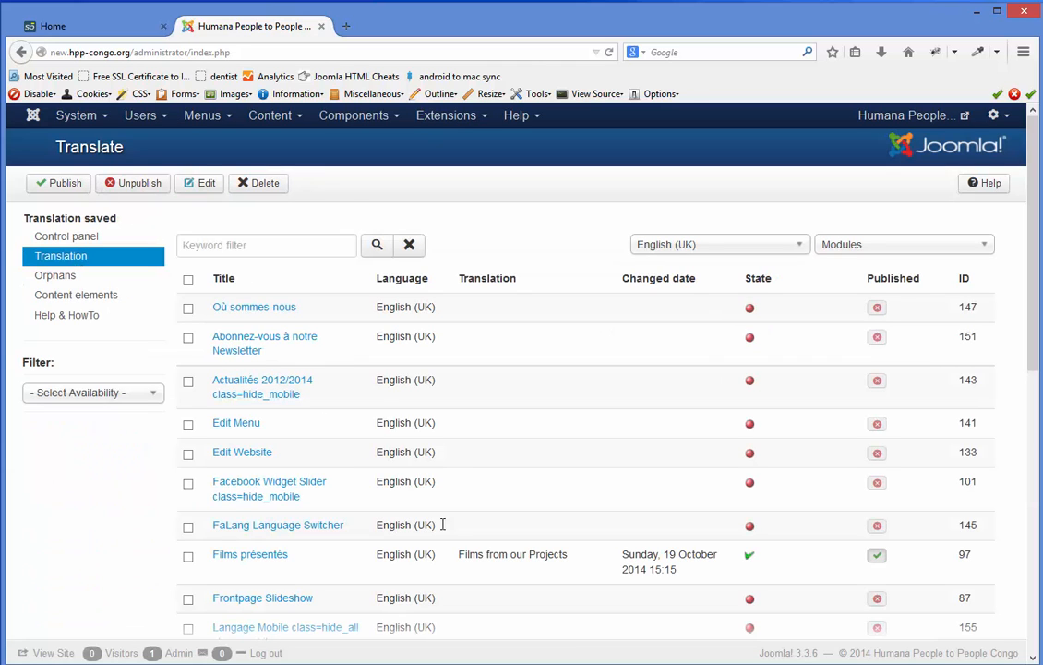
# - Reload the English home page and check the Plus d'actualité module's translated heading and the other module headings
pyautogui.click(74, 26)
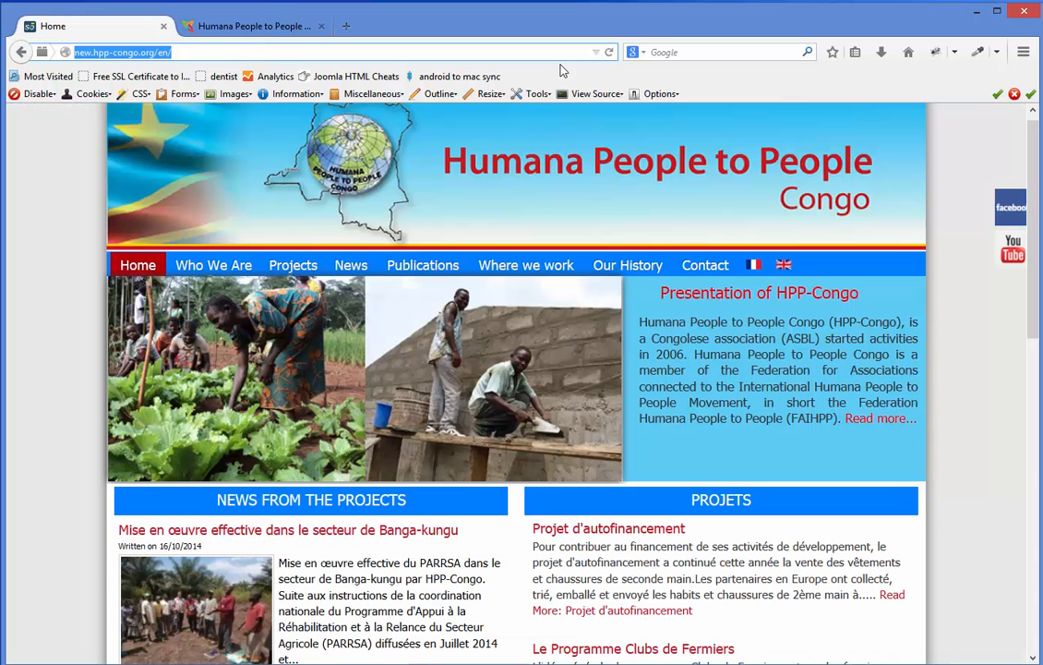
pyautogui.click(610, 55)
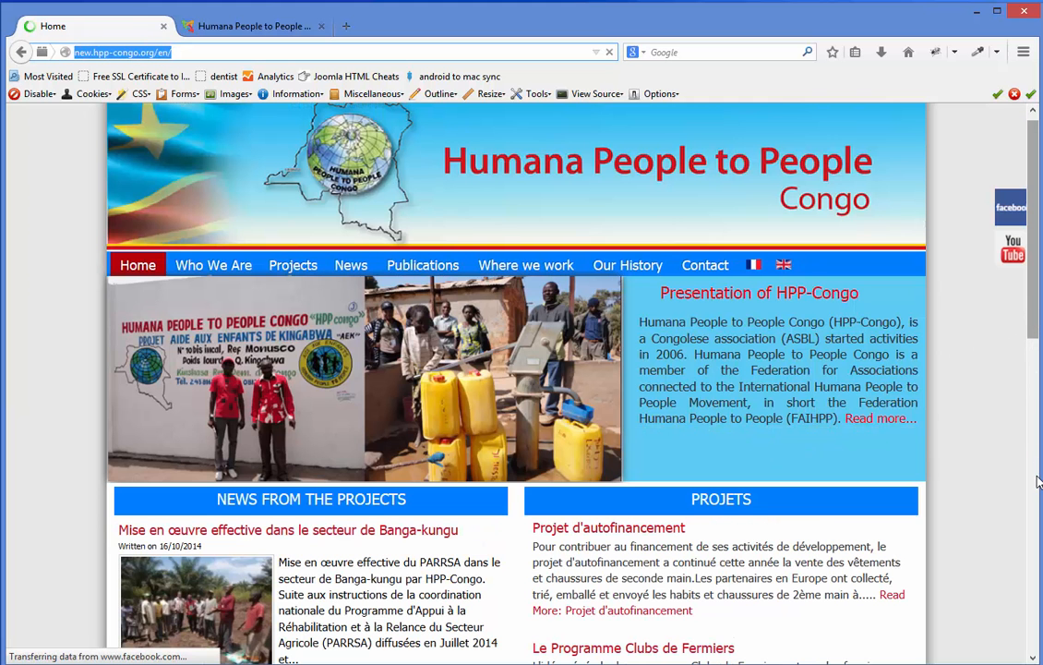
pyautogui.scroll(-5, 1036, 489)
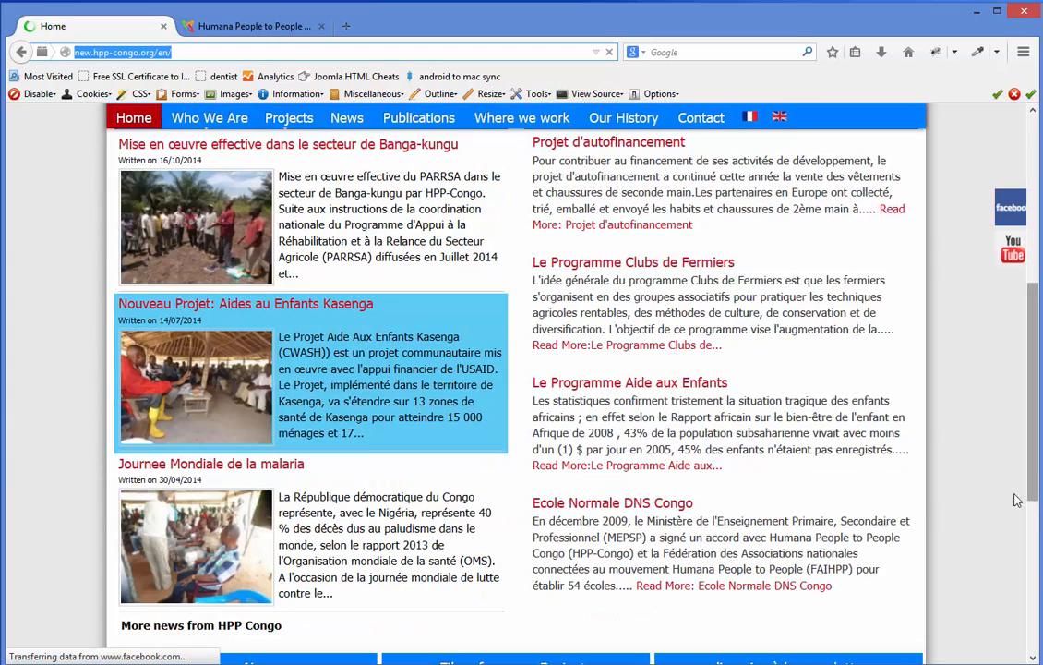
pyautogui.scroll(-3, 1013, 443)
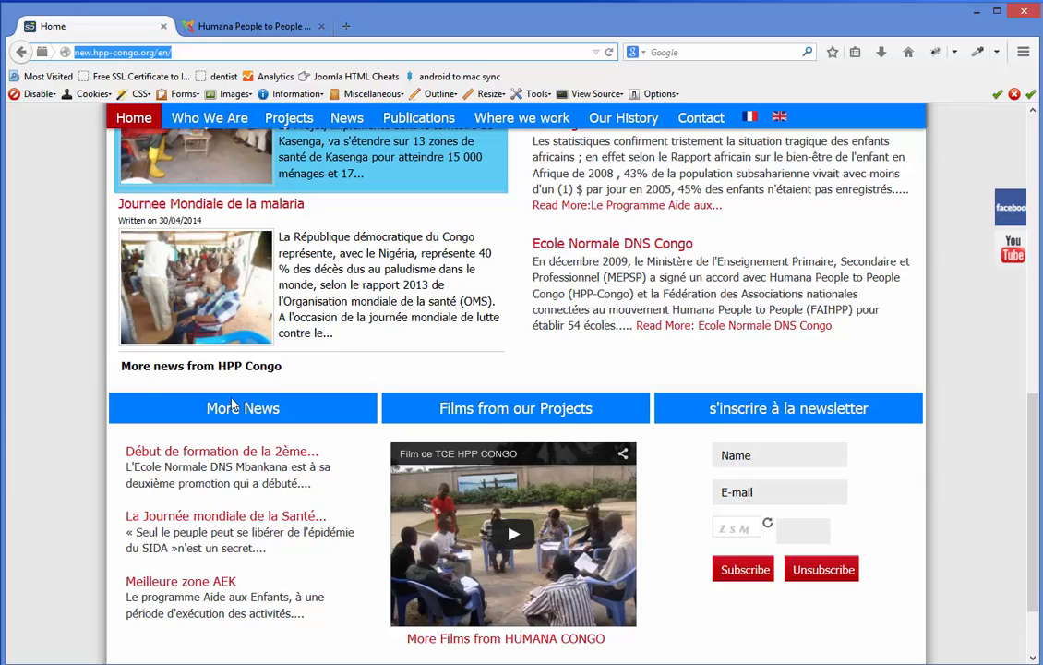
pyautogui.scroll(8, 990, 461)
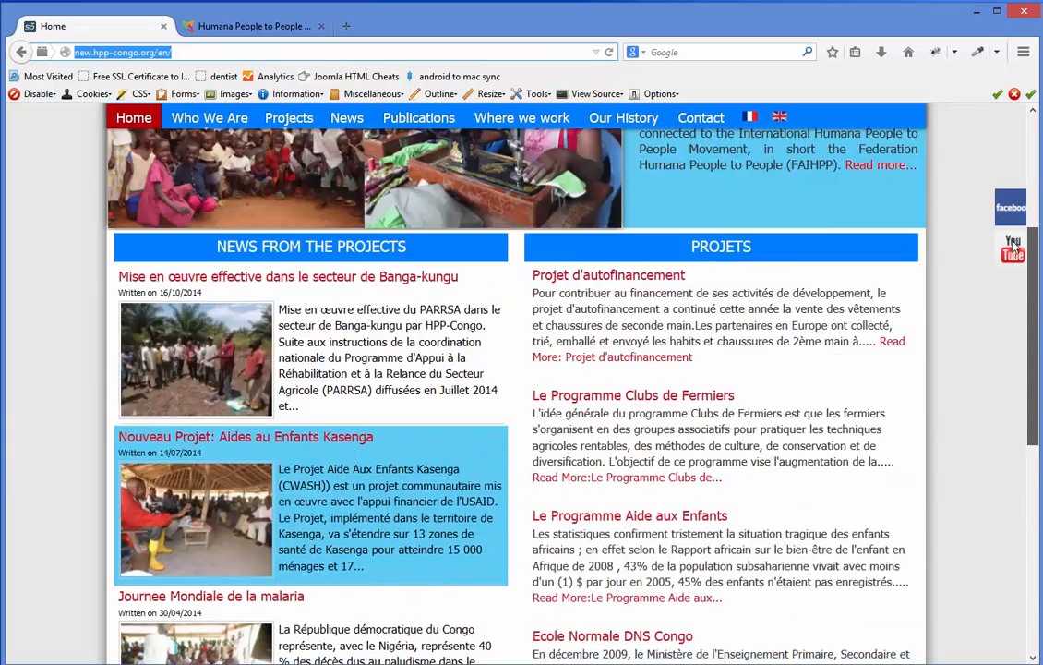
# - Back in the Joomla administration, review the module translations and compare the hide_mobile and show_mobile class suffixes in the two NOUVELLES DES PROJETS titles
pyautogui.click(247, 26)
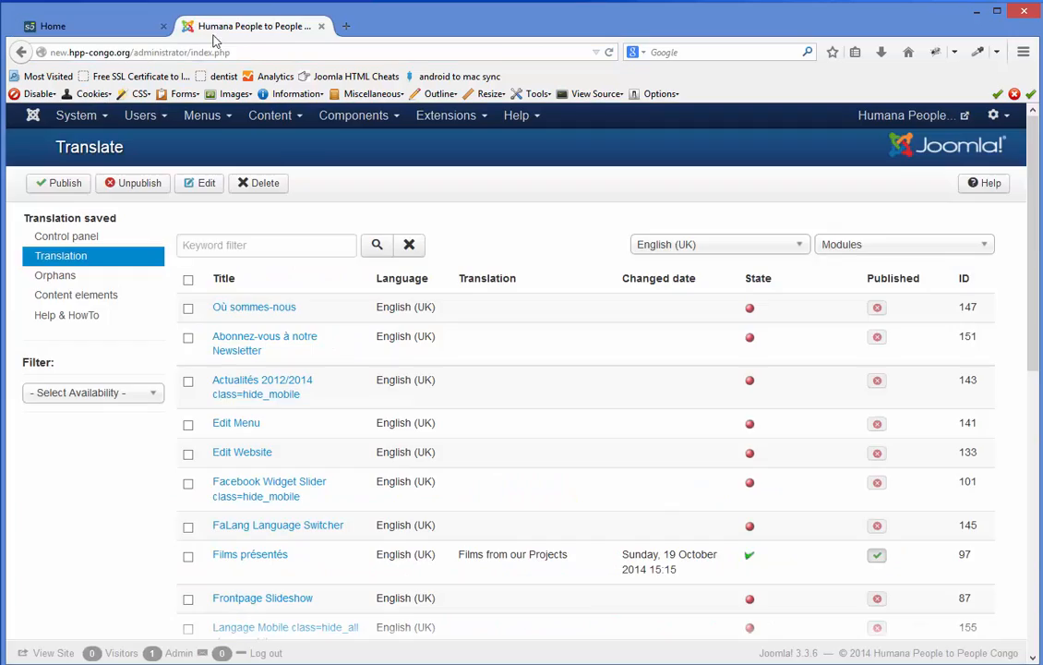
pyautogui.scroll(-3, 626, 500)
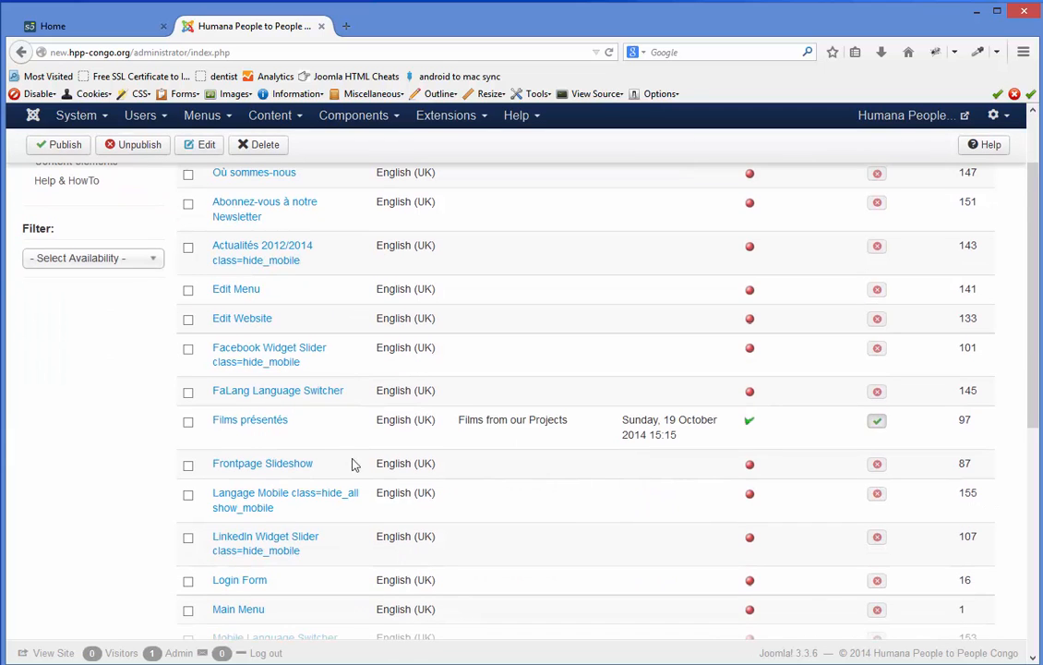
pyautogui.scroll(-2, 565, 527)
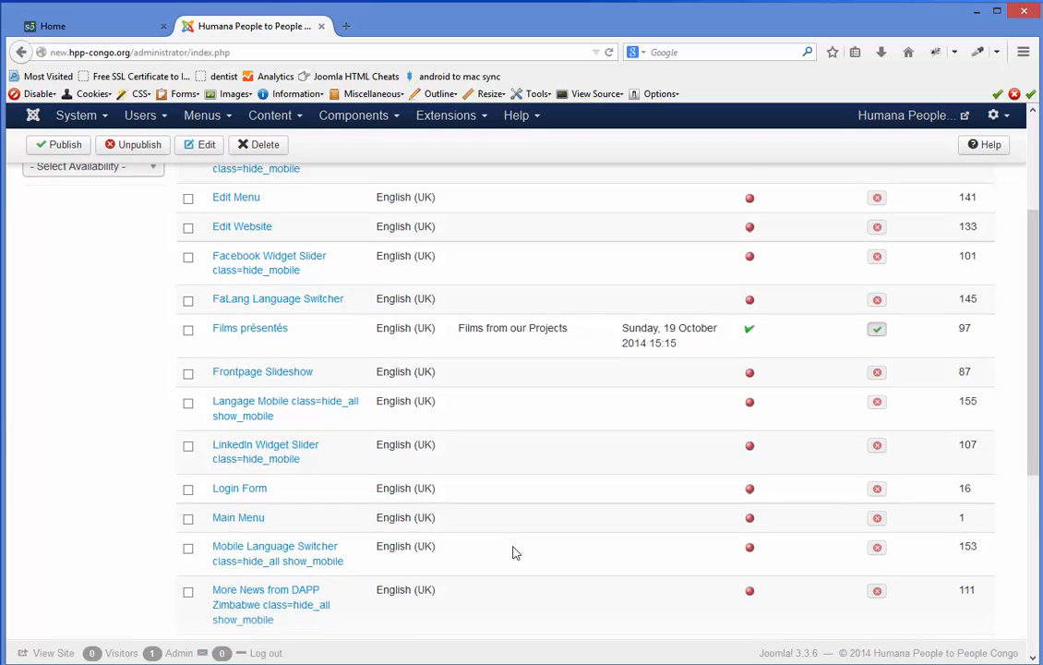
pyautogui.scroll(-2, 513, 551)
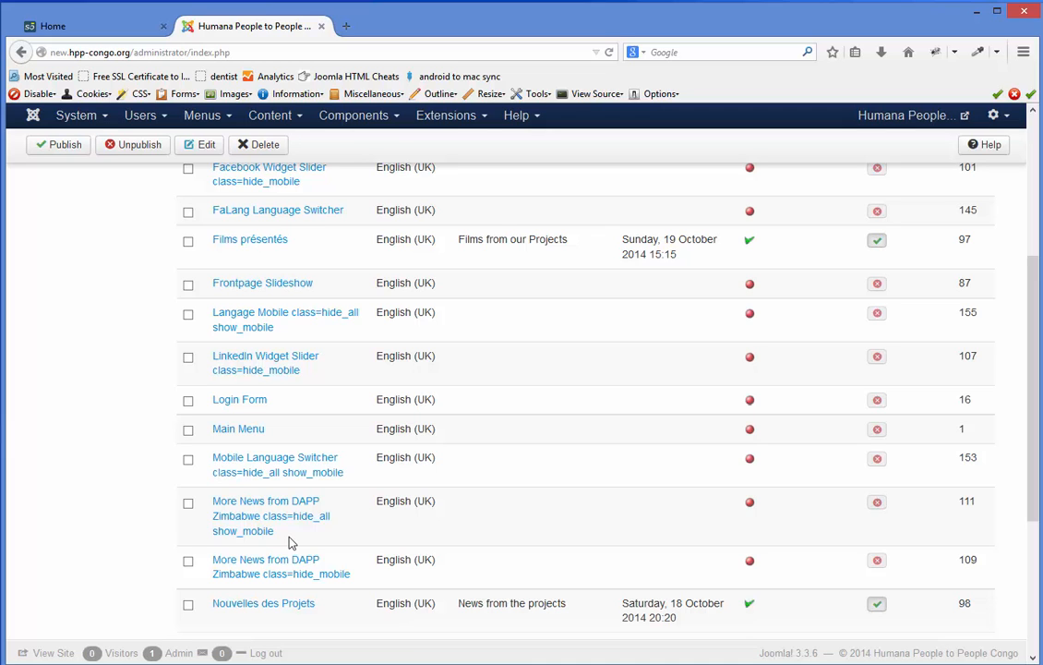
pyautogui.scroll(-2, 289, 543)
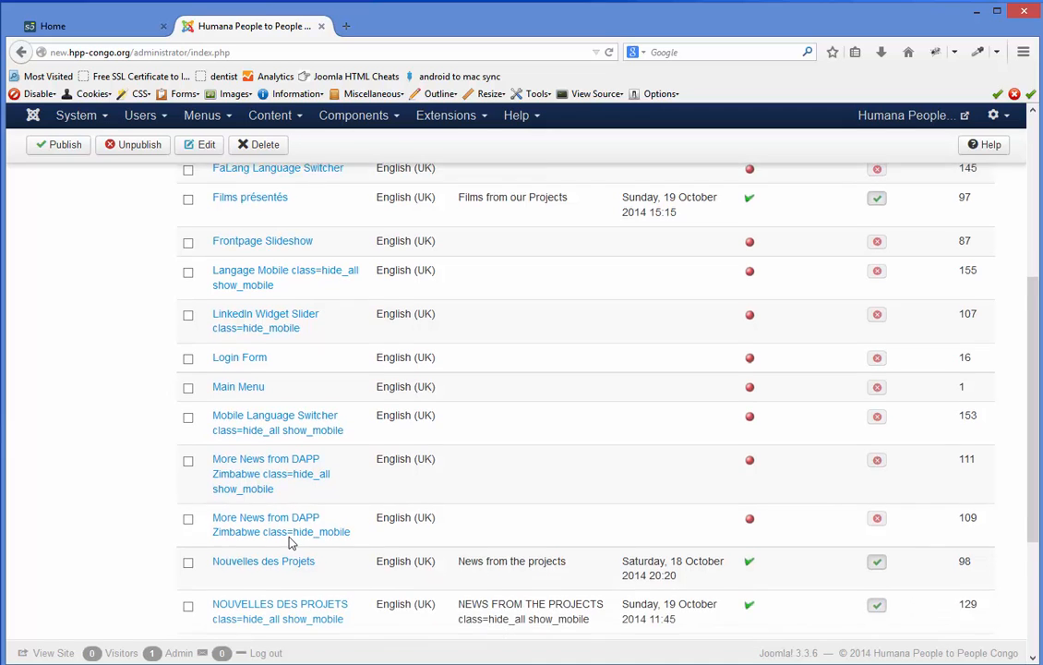
pyautogui.scroll(-2, 289, 543)
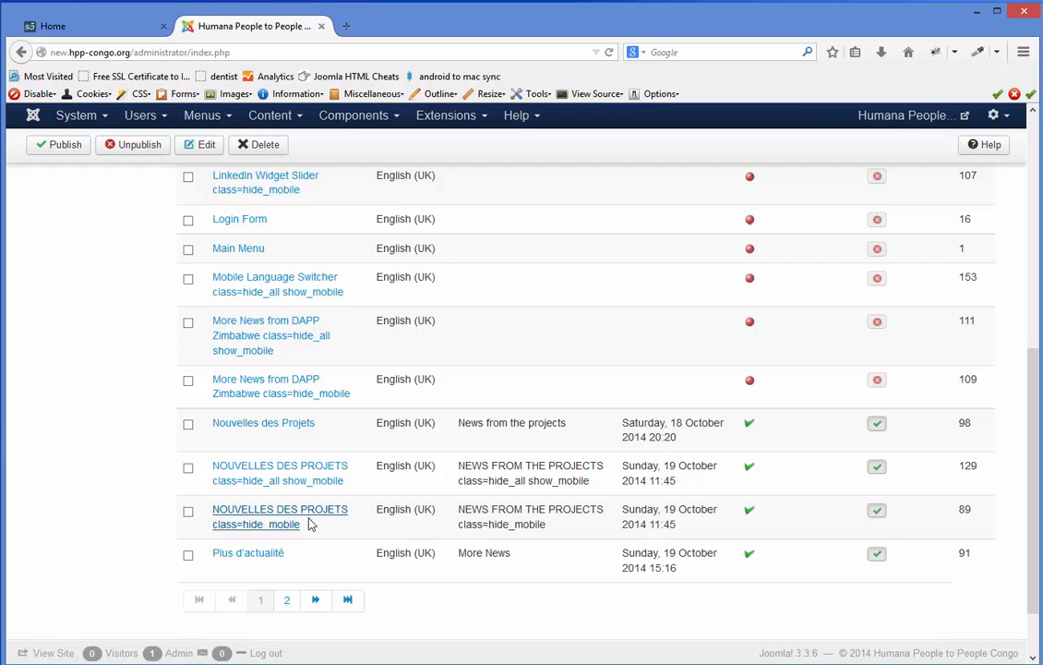
pyautogui.moveTo(300, 527); pyautogui.dragTo(213, 536)
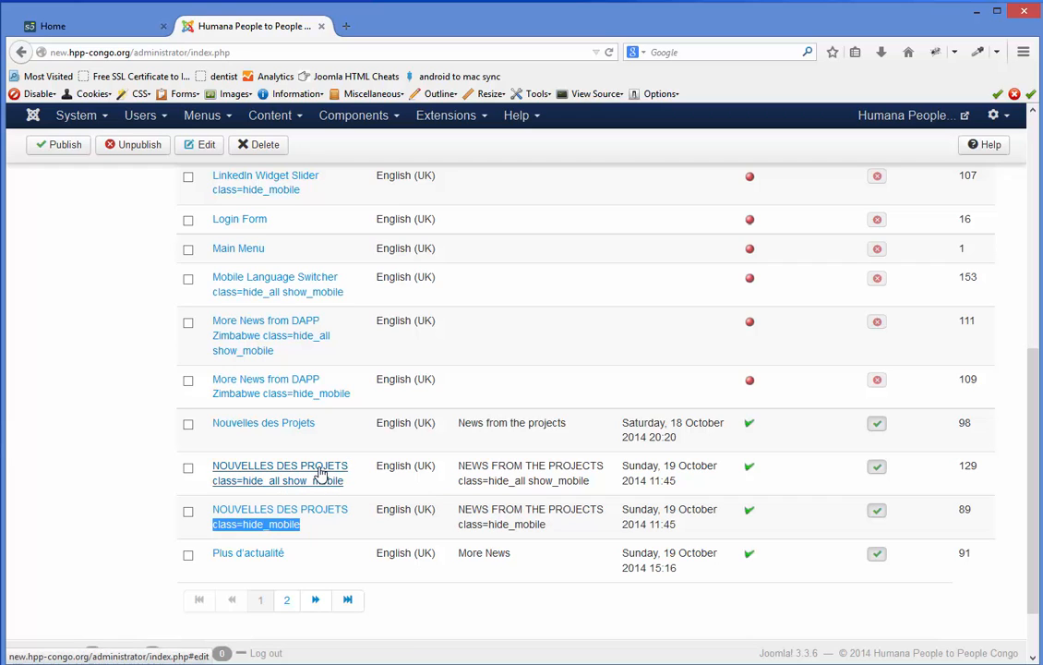
pyautogui.moveTo(343, 480); pyautogui.dragTo(212, 496)
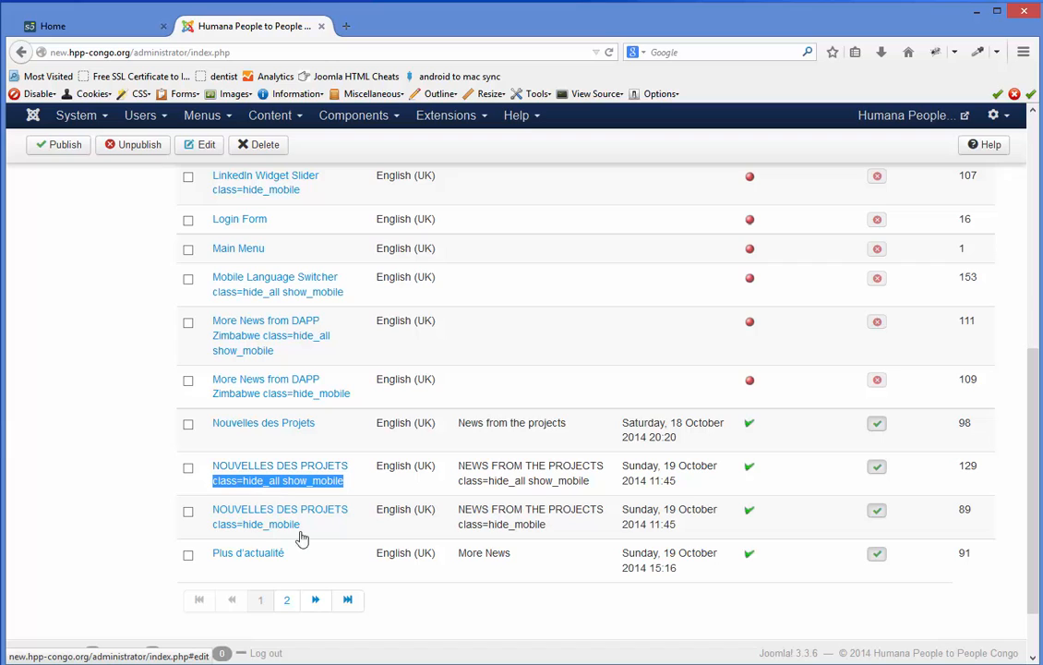
pyautogui.moveTo(341, 536); pyautogui.dragTo(243, 534)
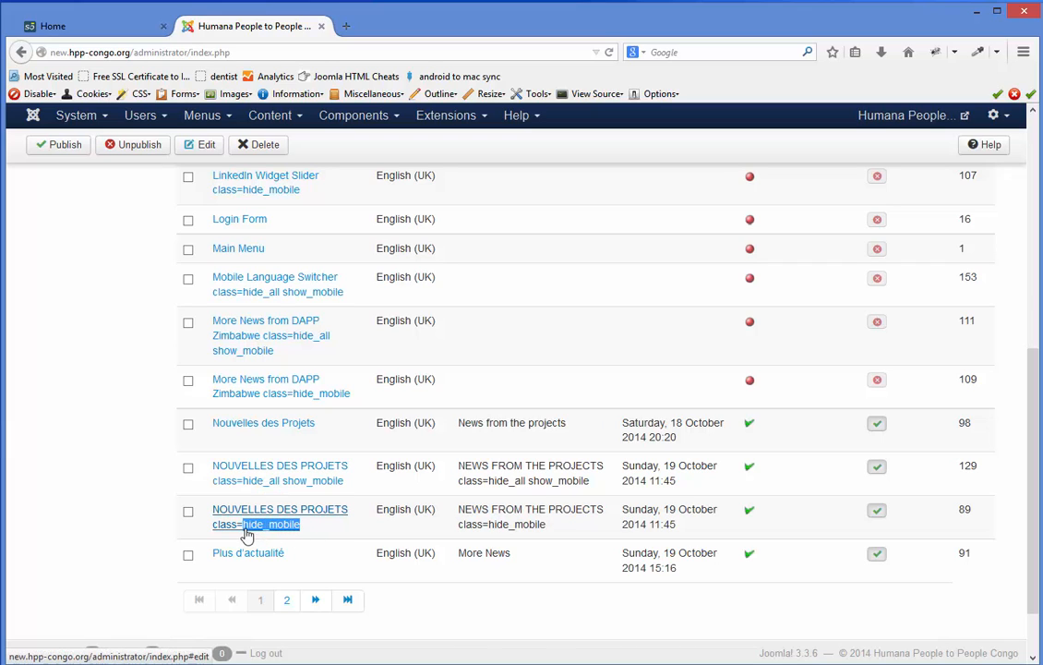
pyautogui.click(325, 534)
pyautogui.moveTo(333, 531); pyautogui.dragTo(213, 466)
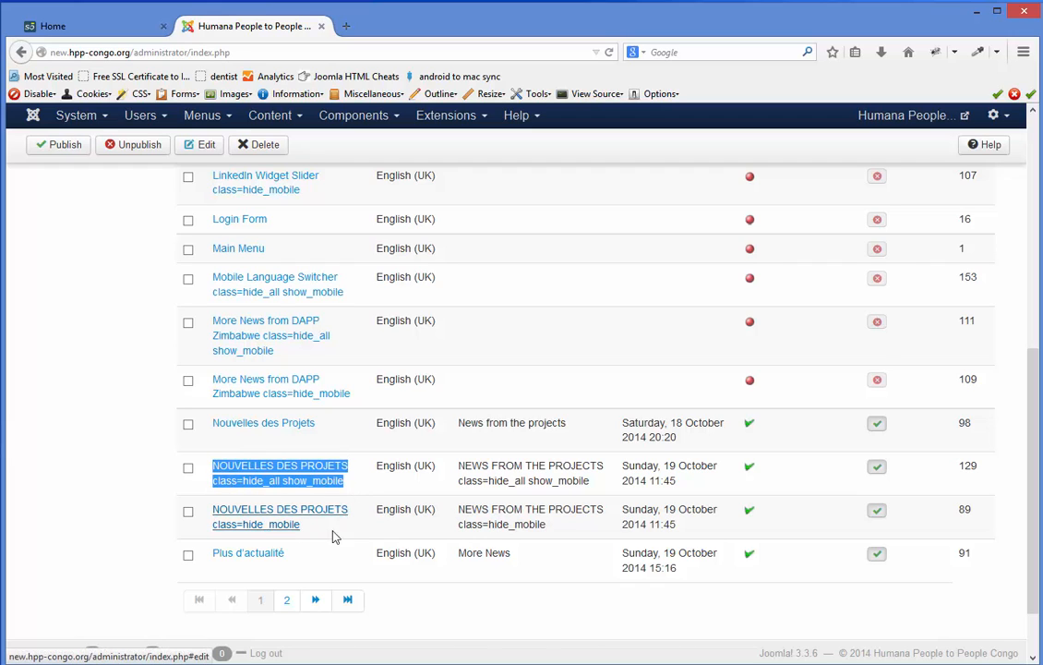
pyautogui.moveTo(340, 538); pyautogui.dragTo(220, 517)
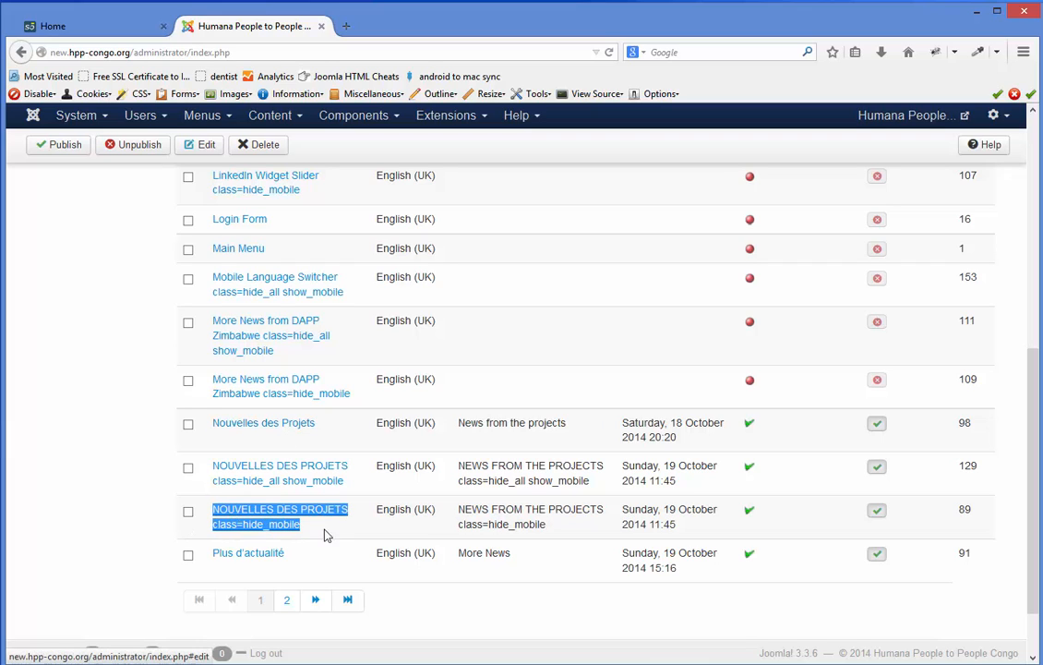
# - Translate the Actualités 2012/2014 module title as "News 2012/2014 class=hide_mobile" and save it as published
pyautogui.scroll(2, 291, 361)
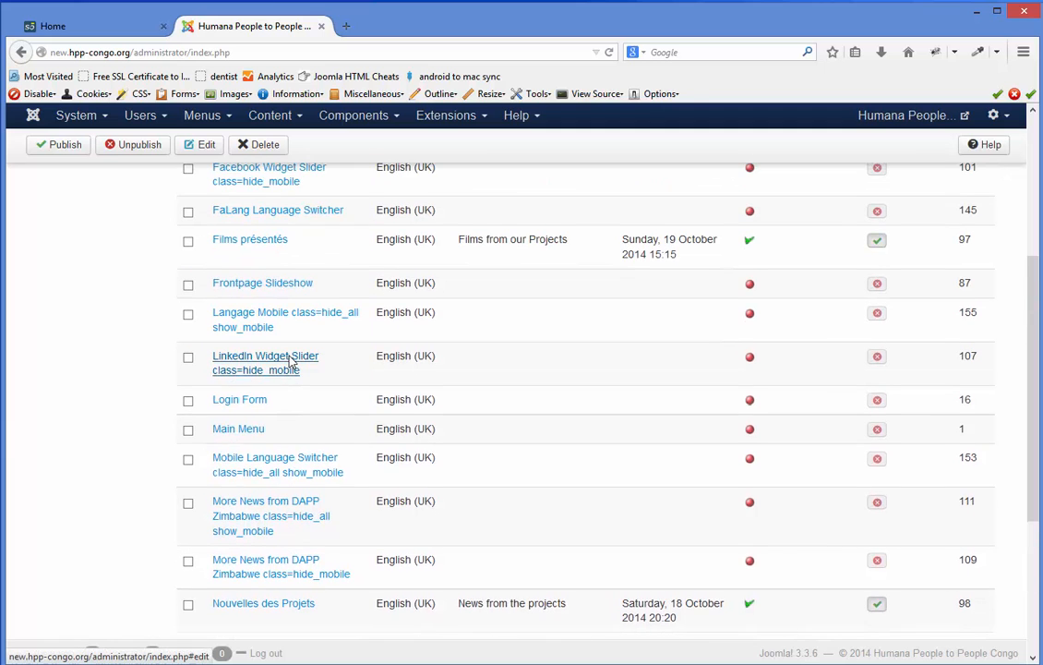
pyautogui.scroll(4, 288, 361)
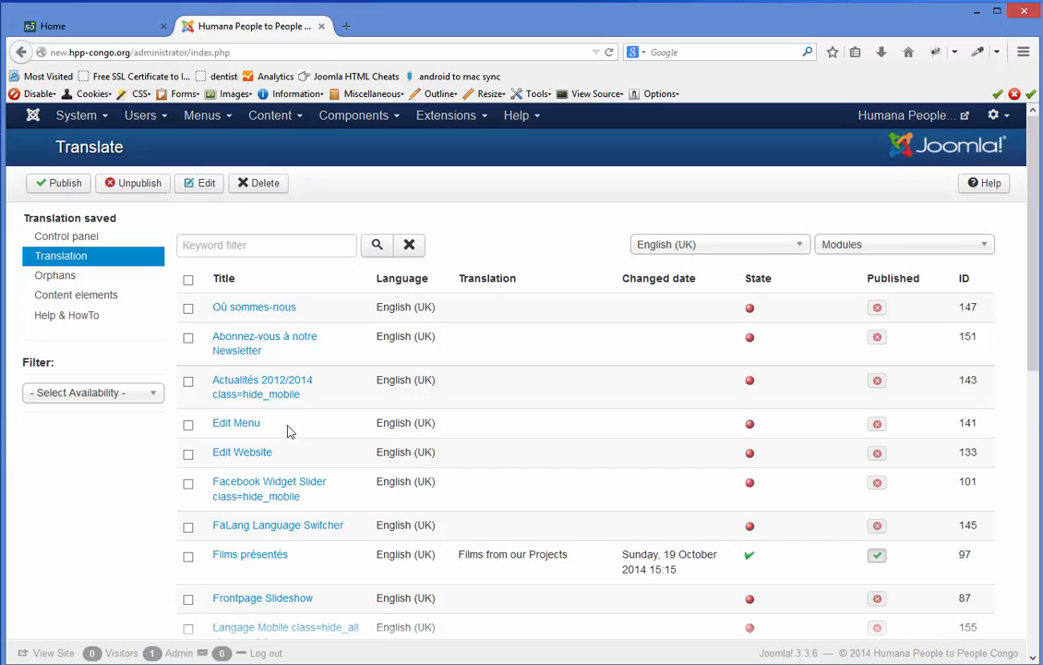
pyautogui.click(255, 388)
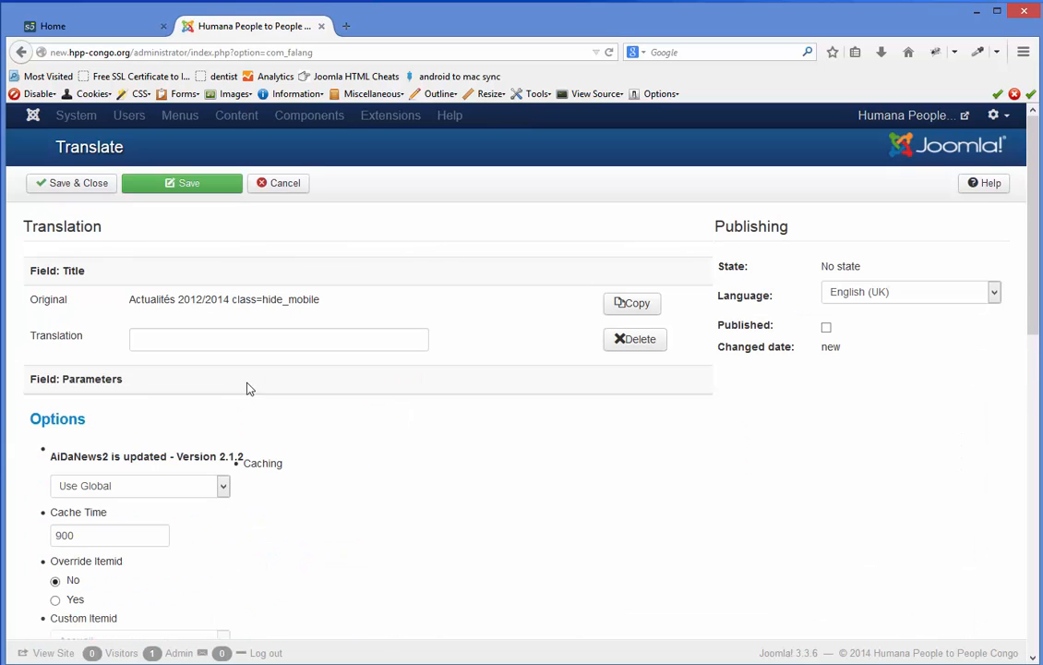
pyautogui.click(159, 338)
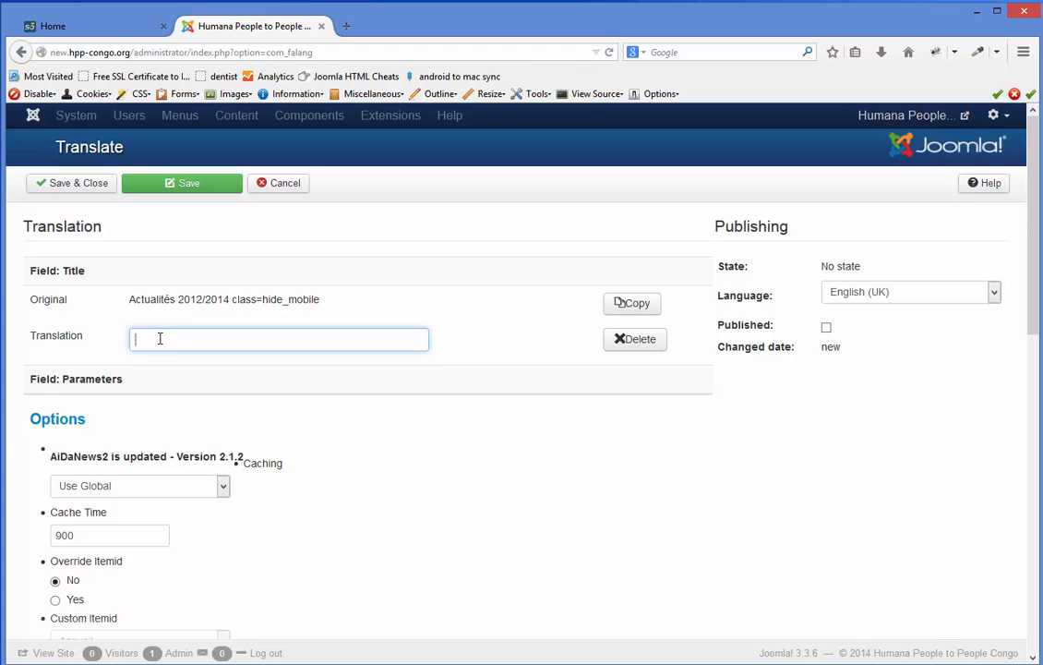
pyautogui.click(626, 305)
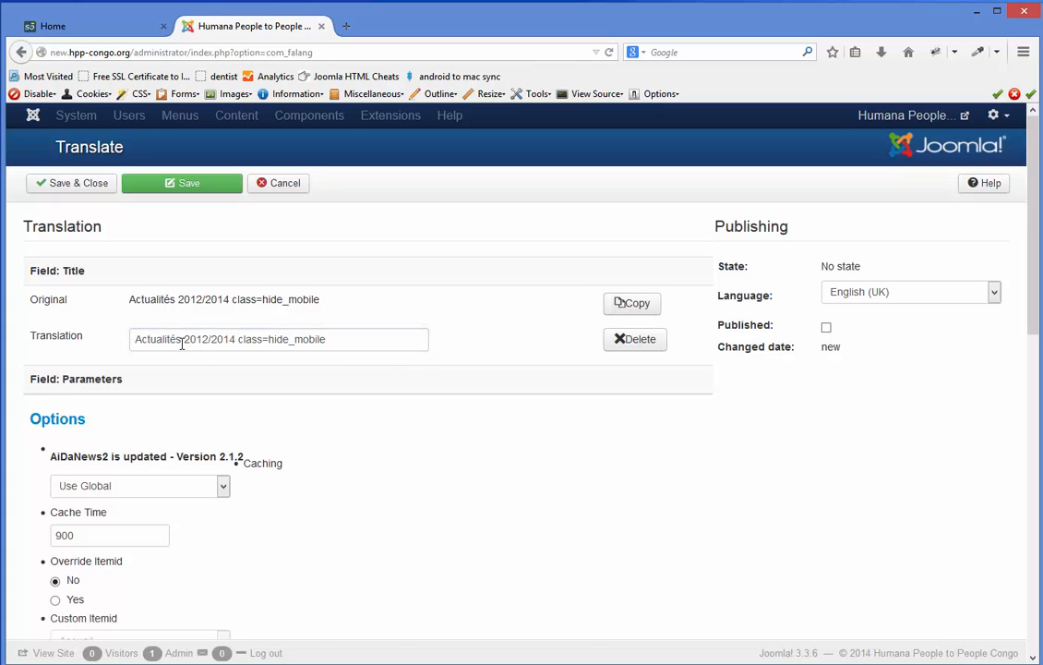
pyautogui.moveTo(182, 343); pyautogui.dragTo(121, 345)
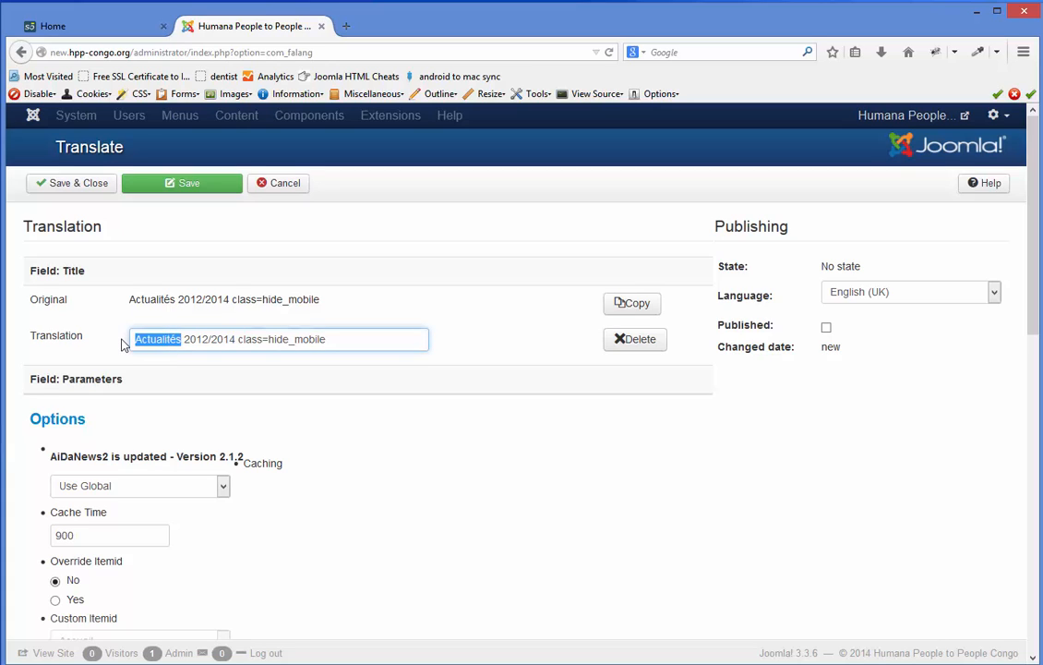
pyautogui.write('News')
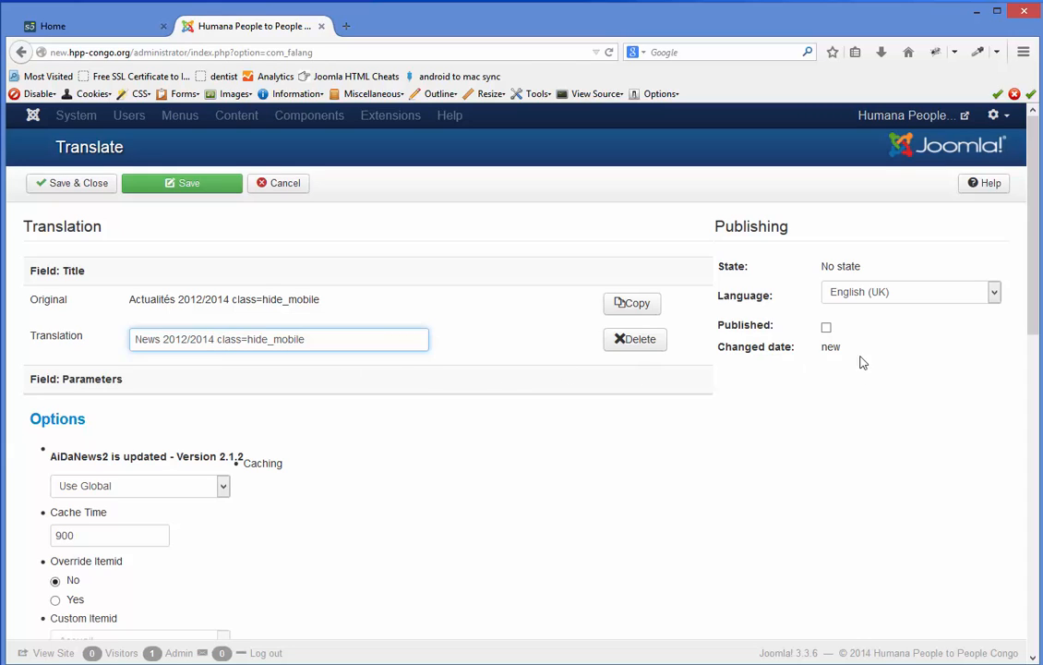
pyautogui.click(826, 329)
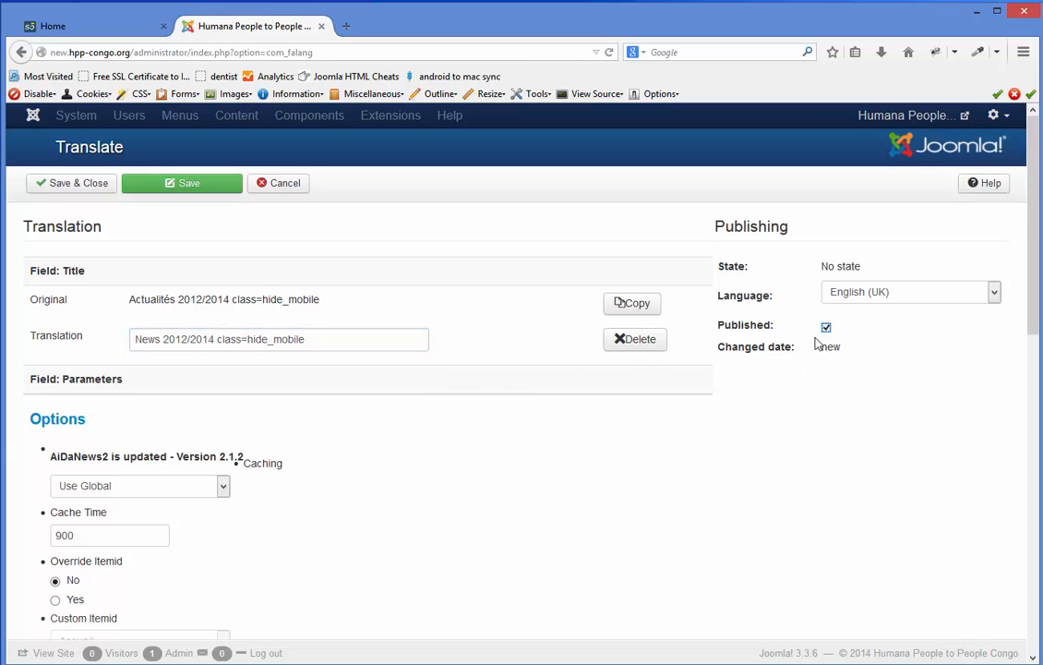
pyautogui.click(92, 184)
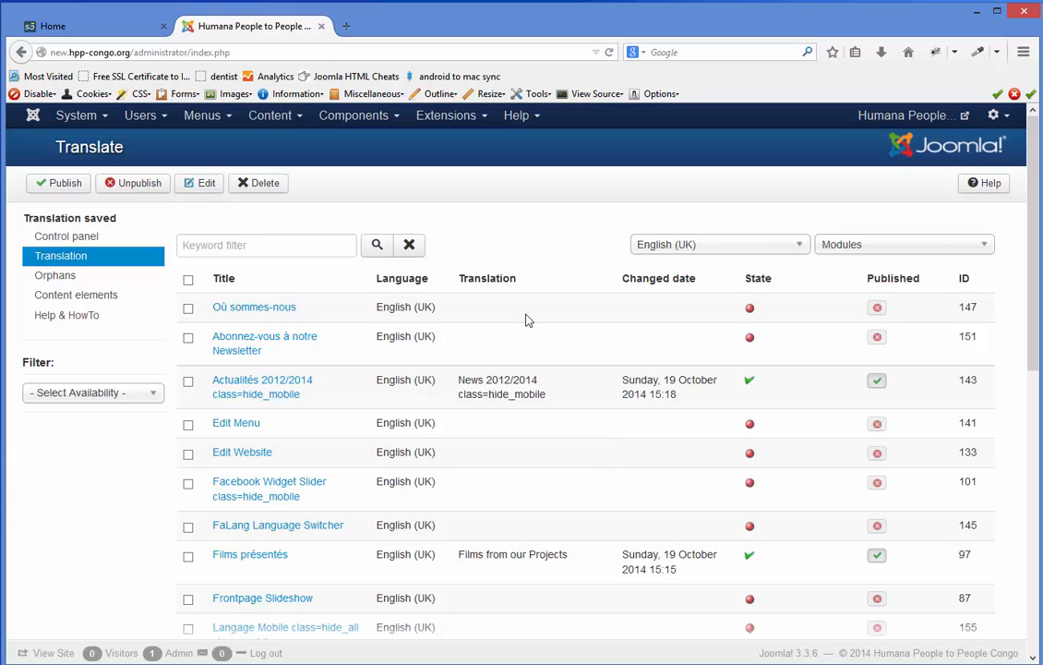
# - Switch the translation list to the Article content element and look through the untranslated articles
pyautogui.click(920, 247)
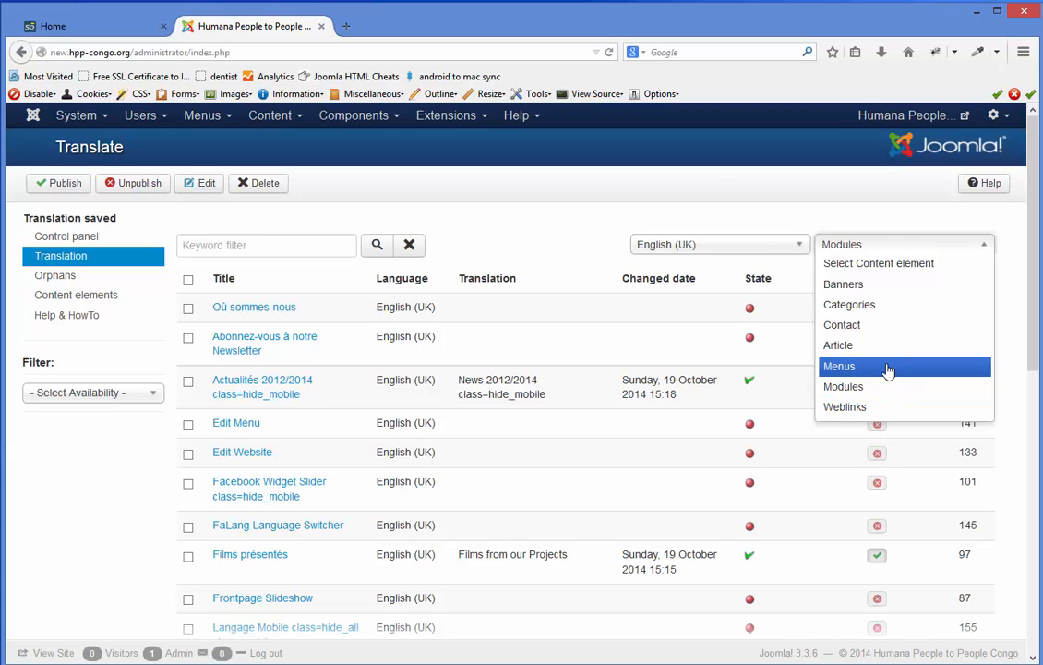
pyautogui.click(835, 345)
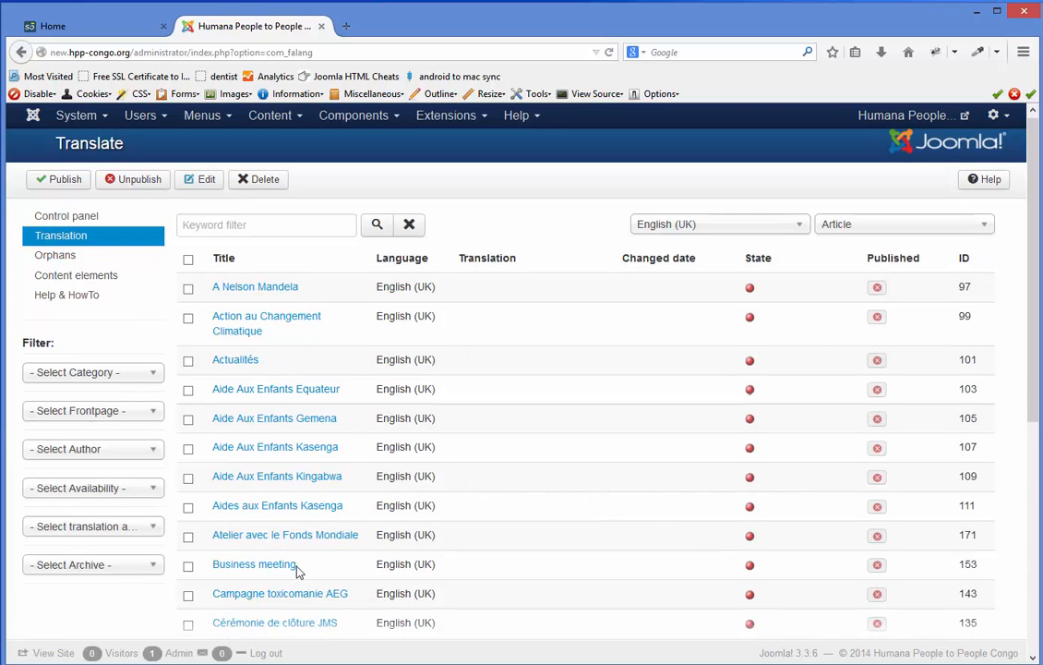
pyautogui.scroll(-3, 297, 568)
pyautogui.scroll(-2, 297, 573)
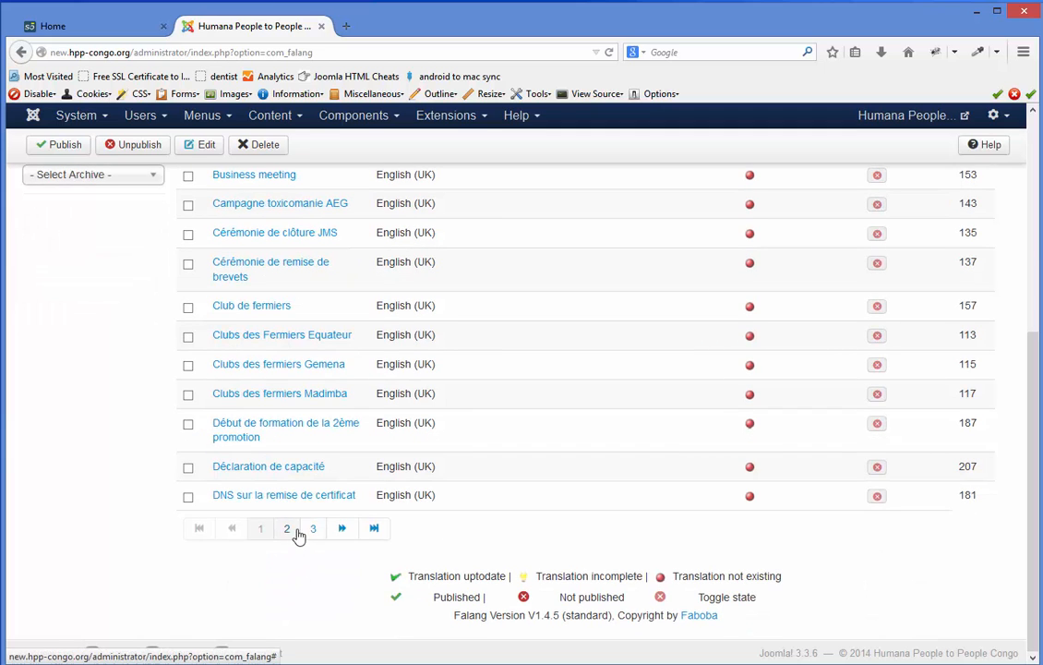
pyautogui.click(303, 535)
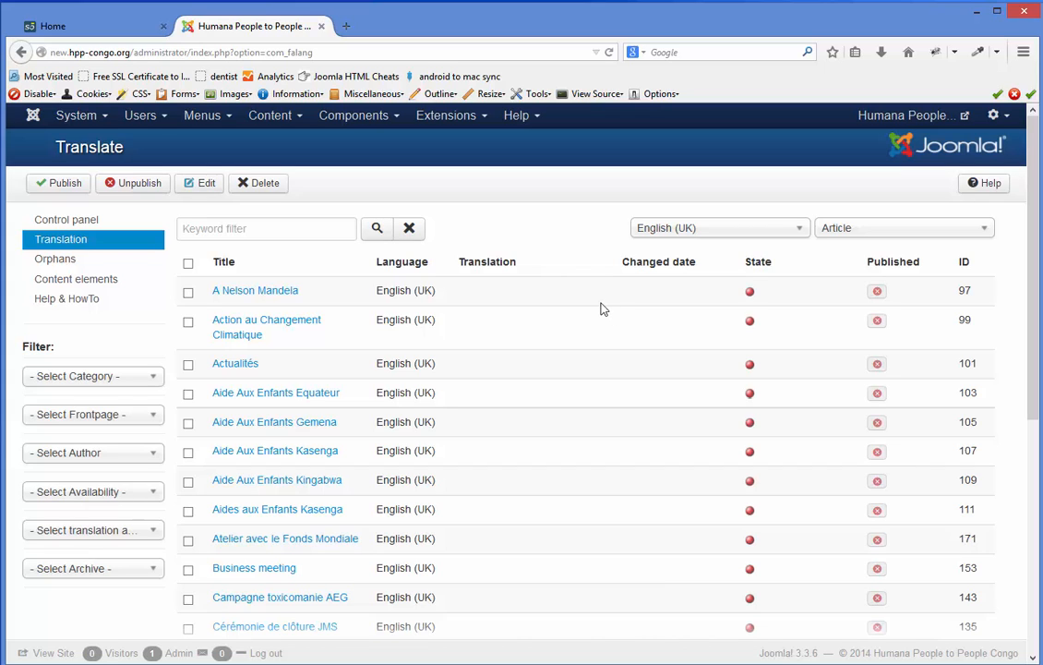
# - On the English home page, find the Projet d'autofinancement entry in the projects module and open its article
pyautogui.click(108, 17)
pyautogui.scroll(-1, 857, 582)
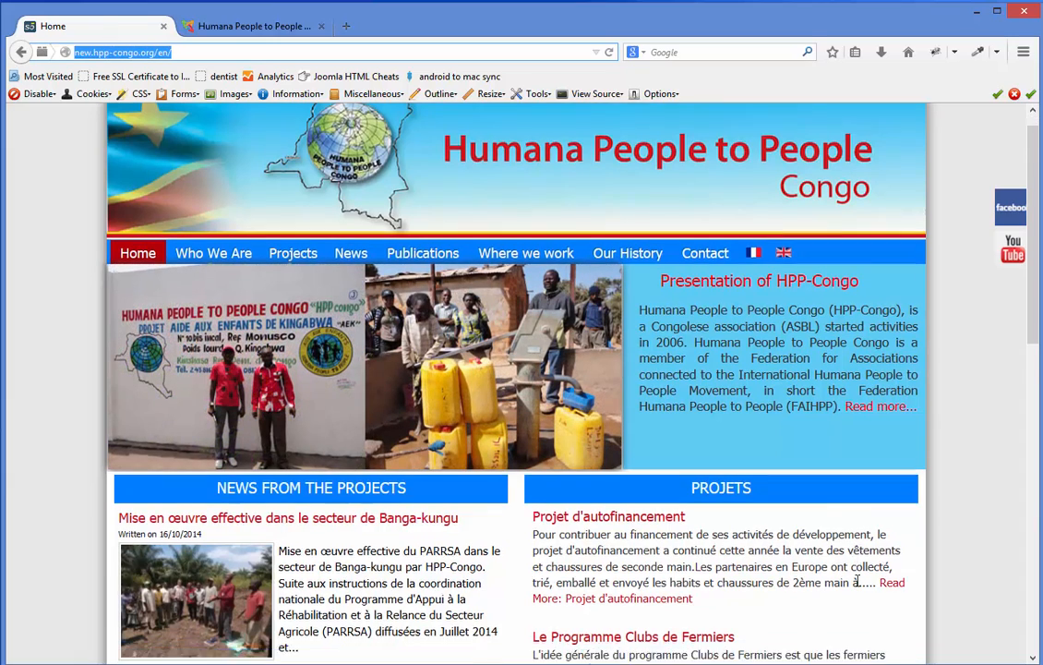
pyautogui.scroll(-2, 857, 582)
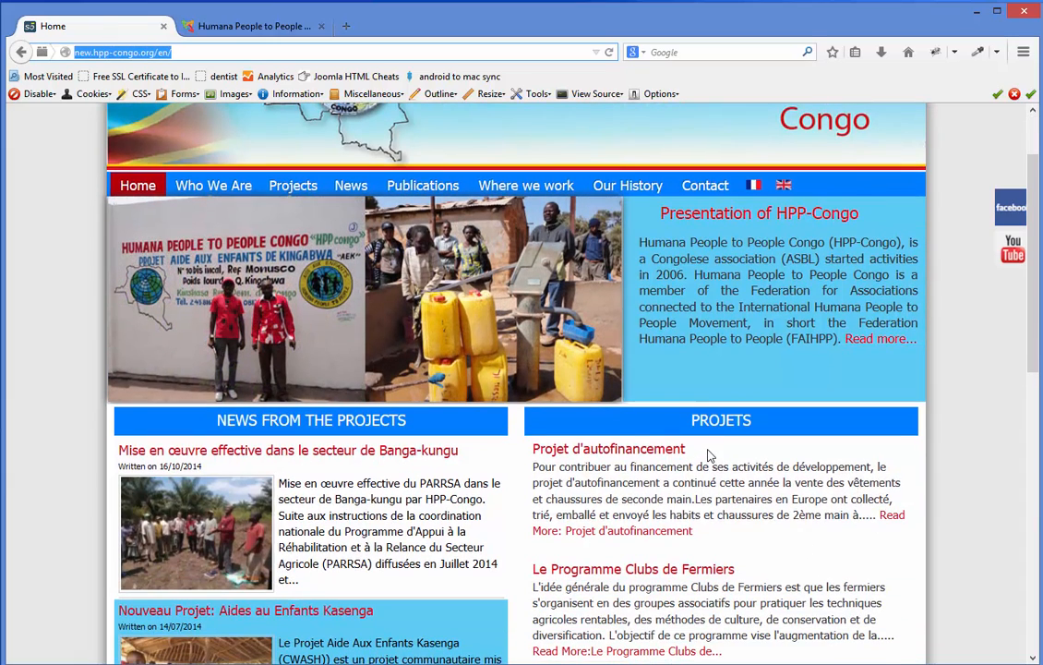
pyautogui.moveTo(710, 454); pyautogui.dragTo(534, 448)
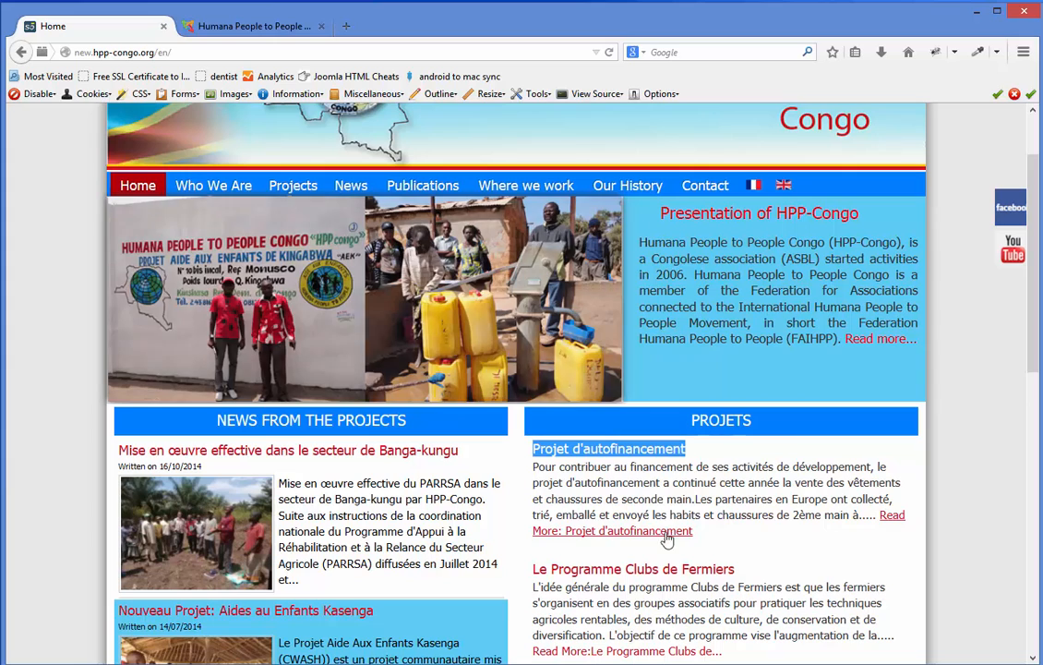
pyautogui.click(741, 477)
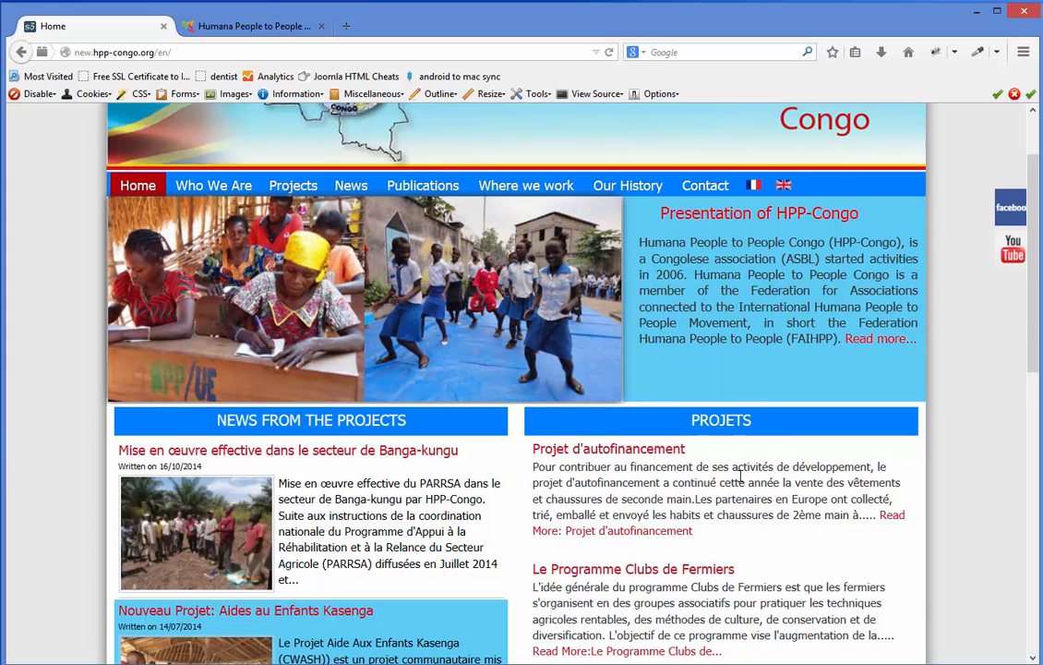
pyautogui.click(624, 452)
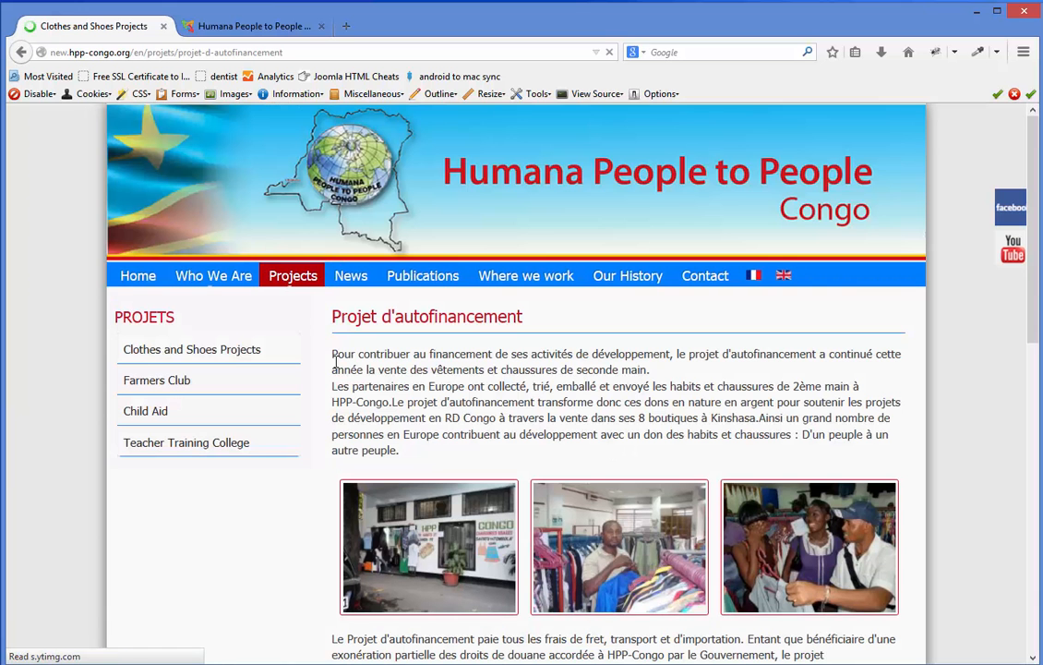
# - Examine the Projet d'autofinancement article's heading, paragraphs and images for the content that needs translating
pyautogui.moveTo(332, 353); pyautogui.dragTo(455, 402)
pyautogui.moveTo(519, 451); pyautogui.dragTo(511, 444)
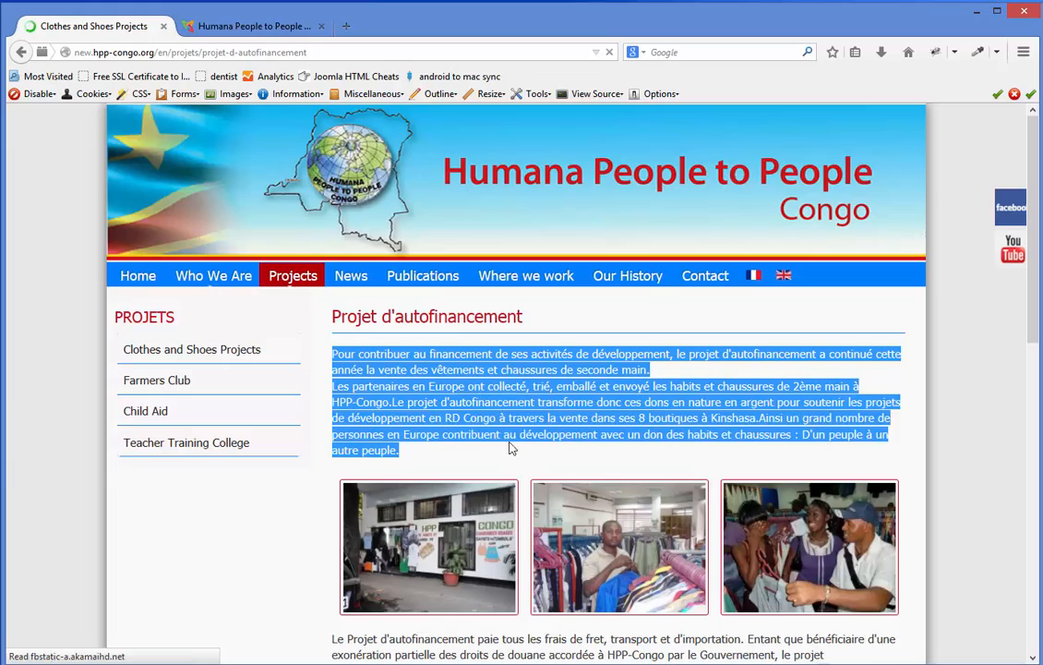
pyautogui.scroll(-4, 510, 469)
pyautogui.scroll(-10, 569, 523)
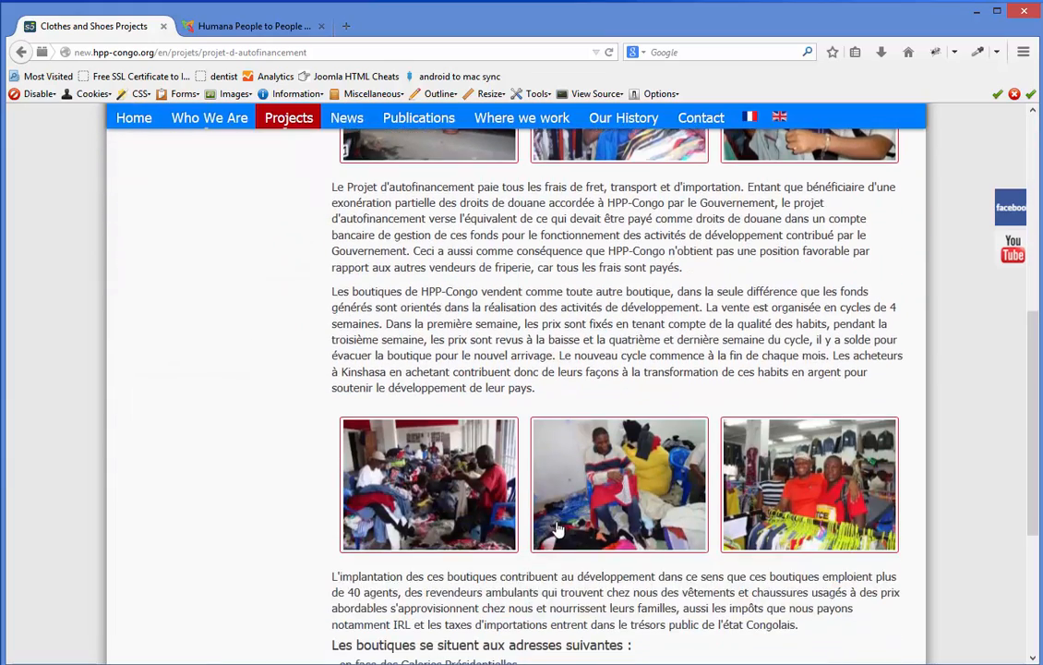
pyautogui.scroll(12, 554, 526)
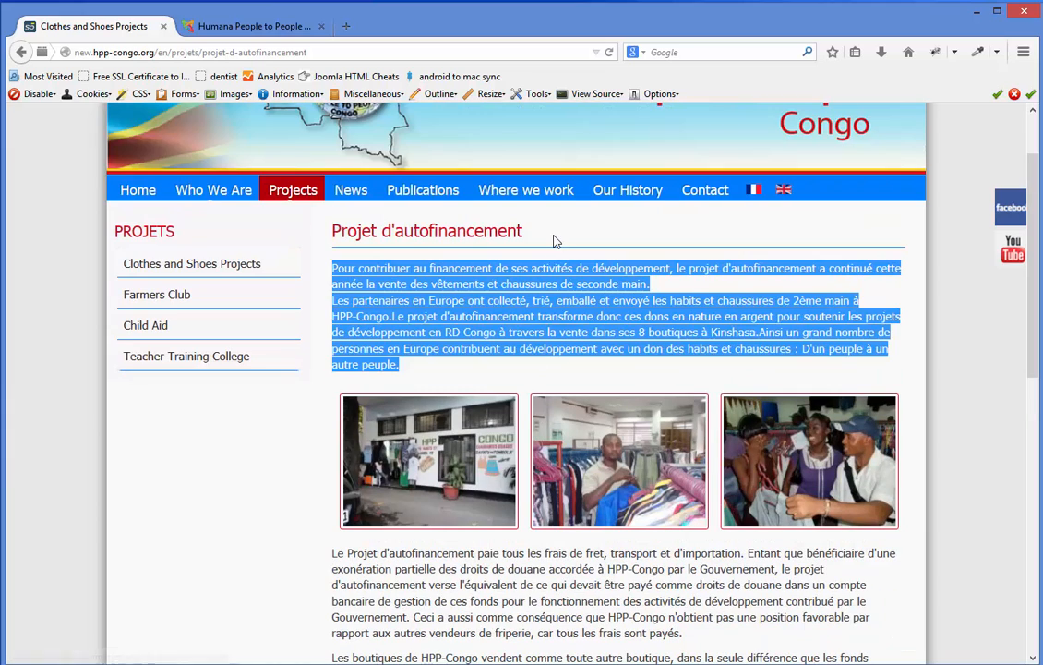
pyautogui.click(554, 241)
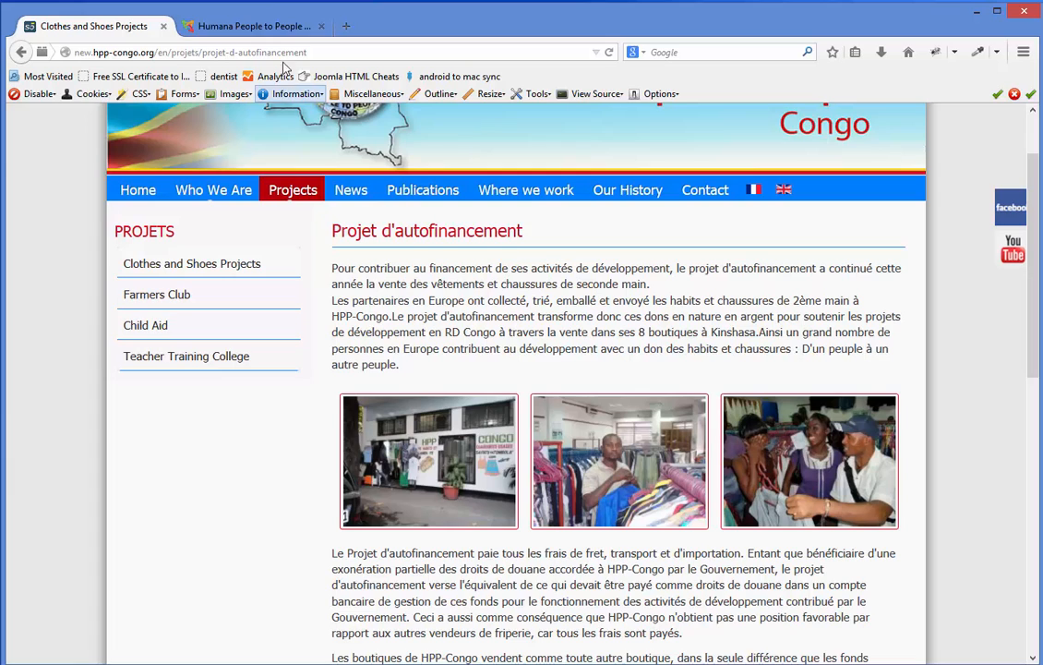
# - Filter the article translation list in the Joomla administration to the Projects category
pyautogui.click(251, 26)
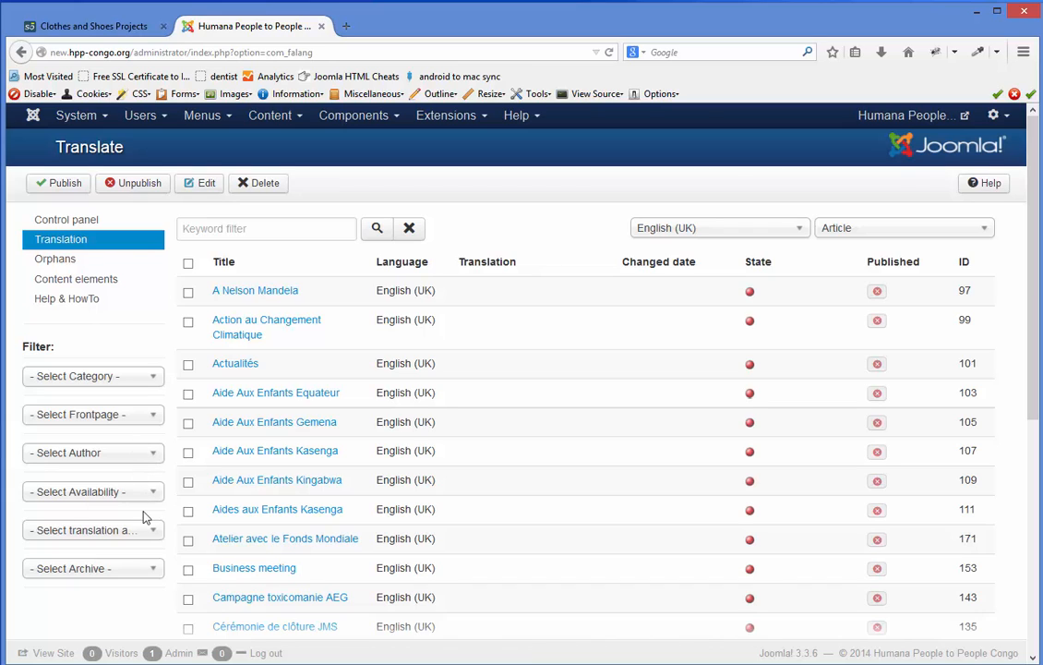
pyautogui.click(152, 379)
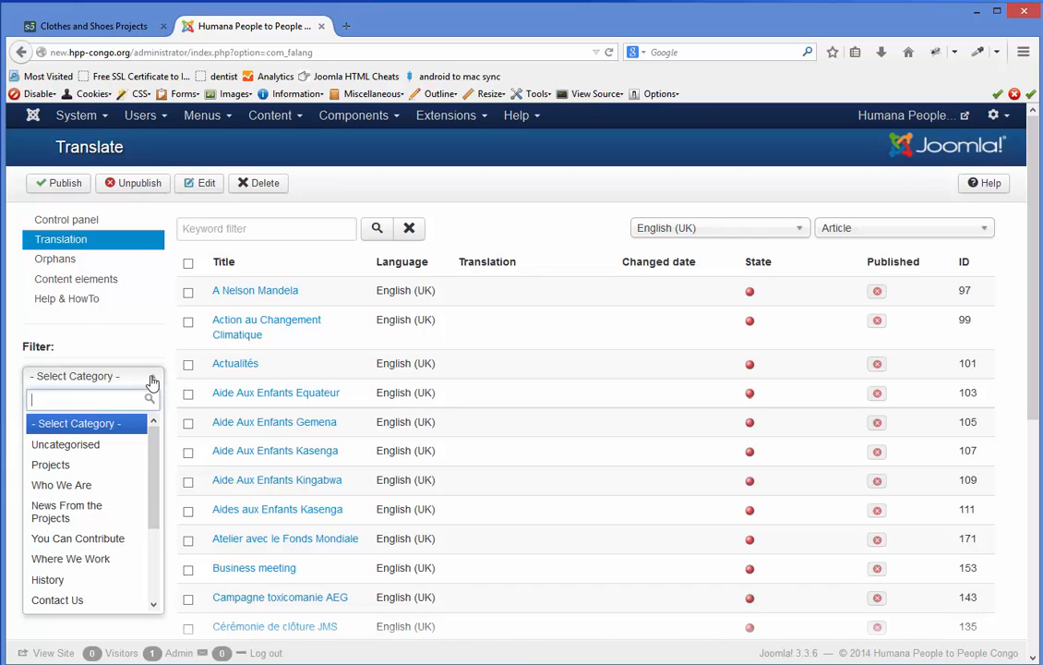
pyautogui.click(80, 467)
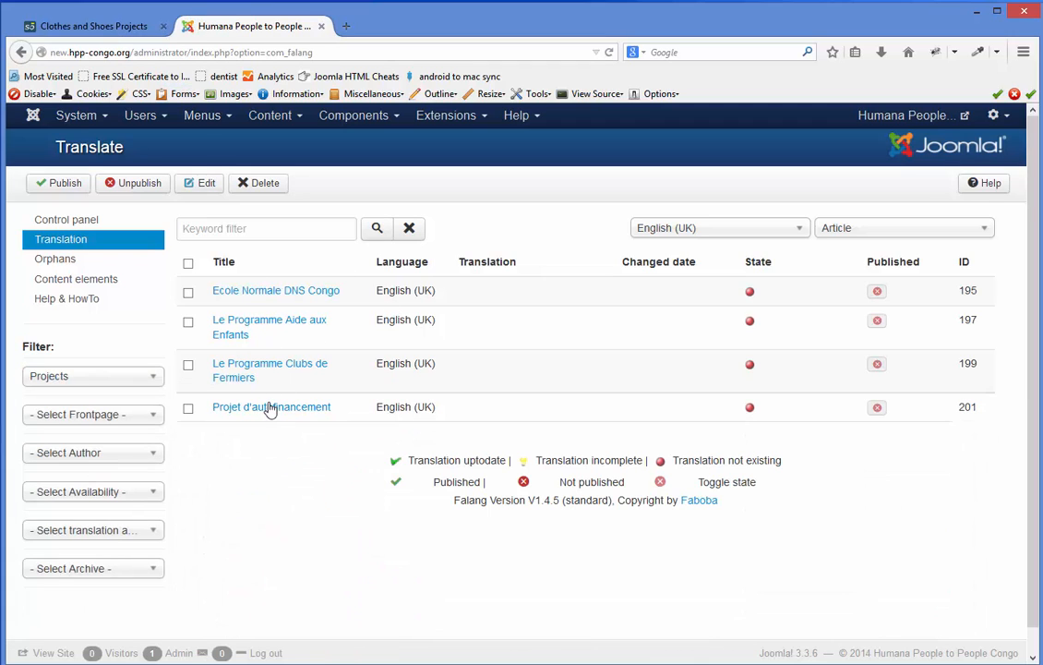
# - Compare the filtered article list with the entries in the projects module on the English home page
pyautogui.click(93, 26)
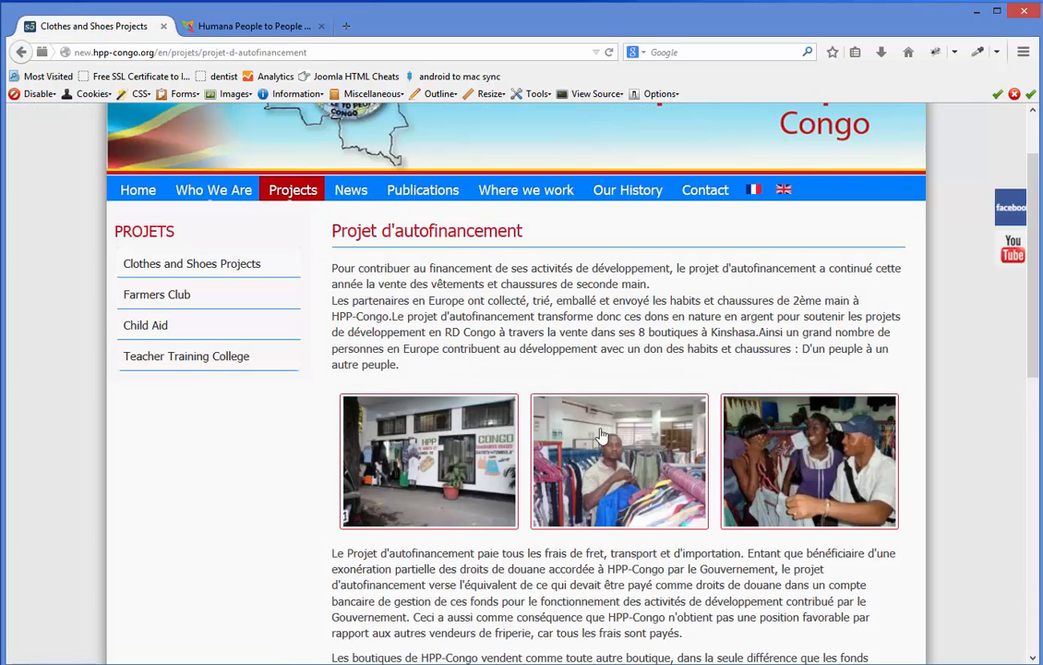
pyautogui.click(21, 51)
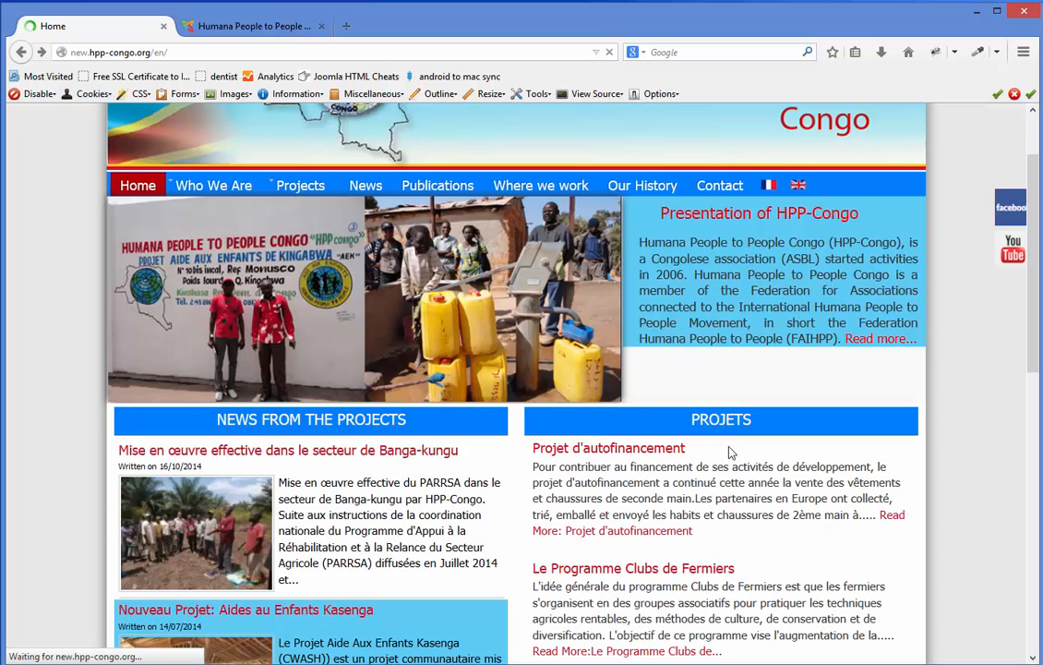
pyautogui.scroll(-3, 730, 452)
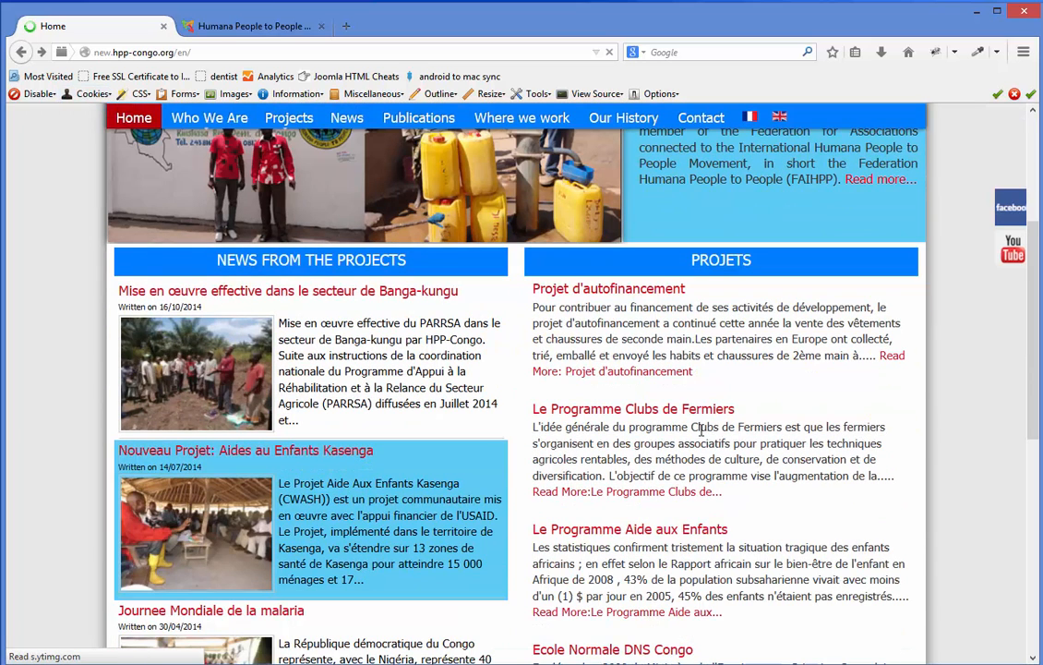
pyautogui.scroll(-1, 559, 268)
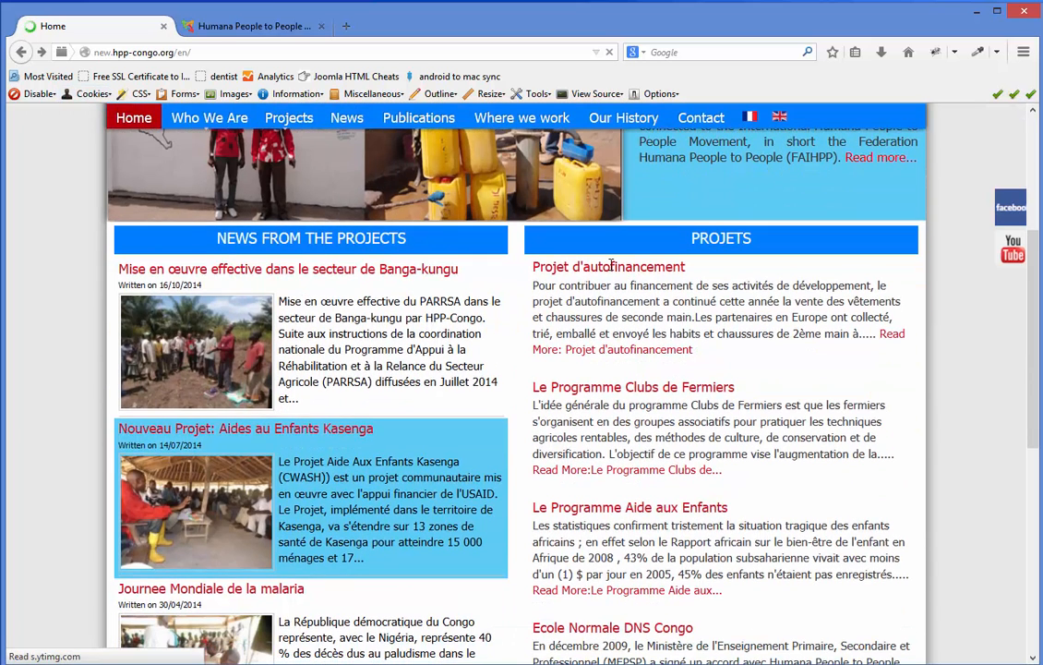
pyautogui.click(258, 27)
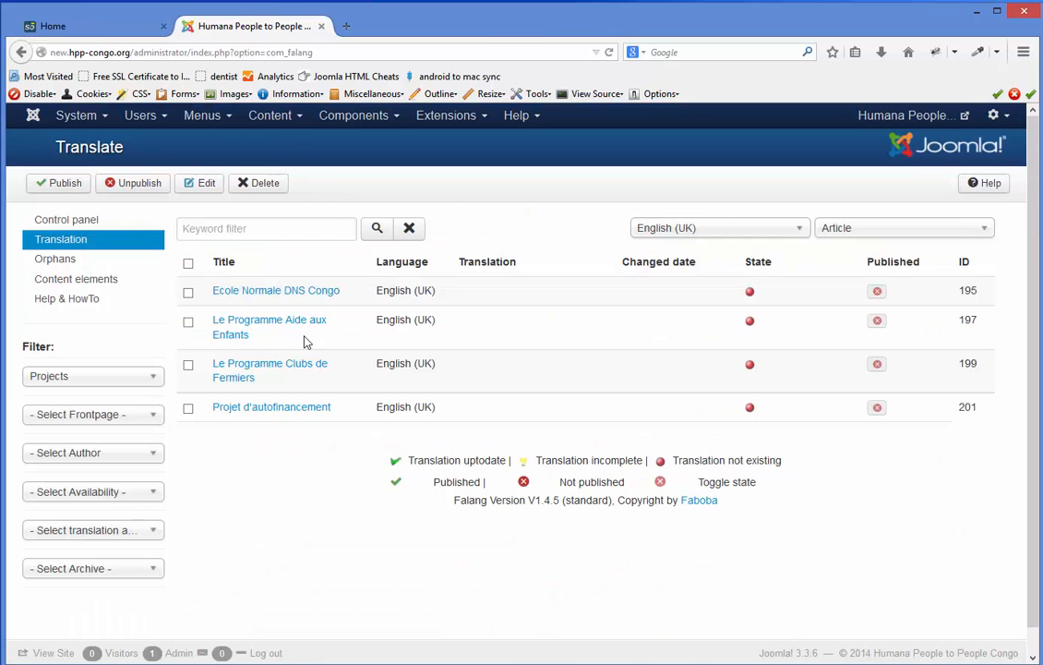
# - Open the Projet d'autofinancement translation, enter the title "Clothes and Shoes Projects" and copy the original alias into the translation
pyautogui.click(298, 413)
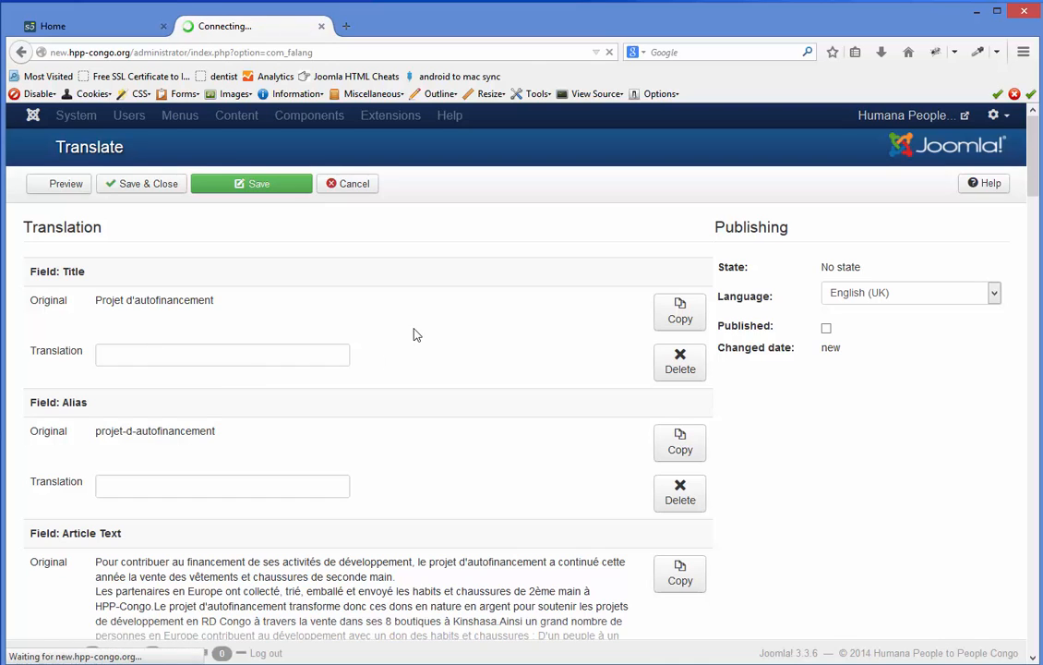
pyautogui.click(158, 354)
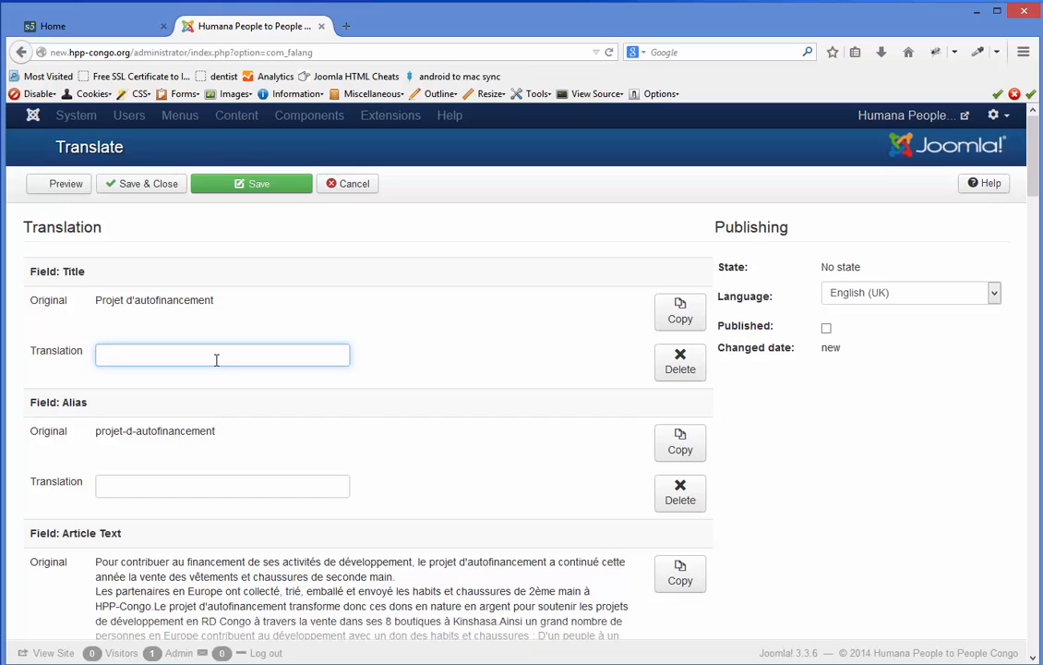
pyautogui.write('Clothes and')
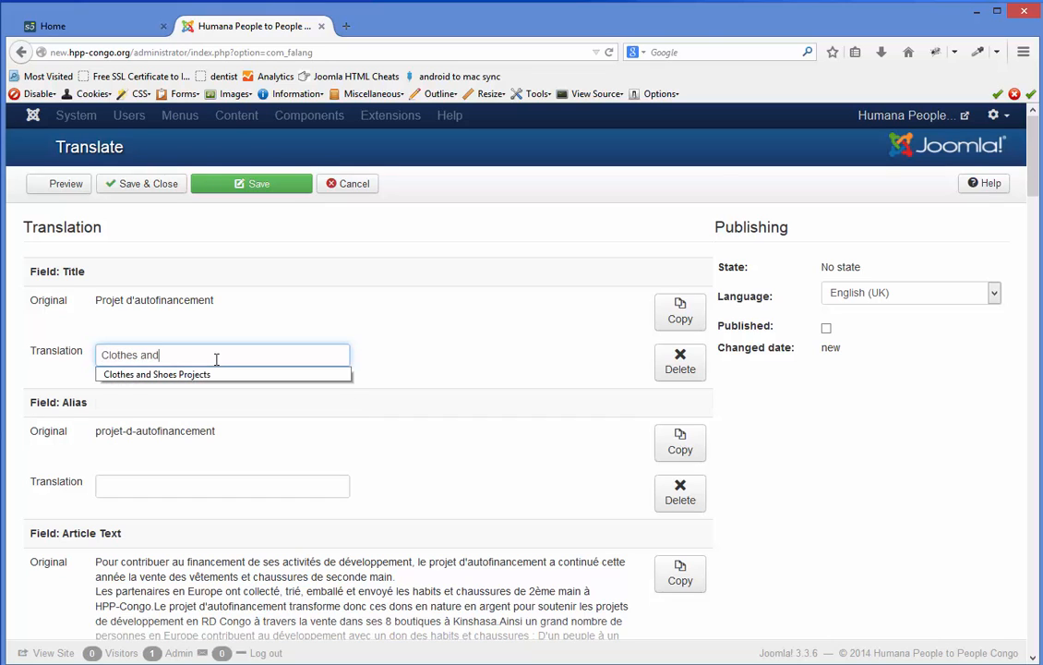
pyautogui.press('Down')
pyautogui.press('Return')
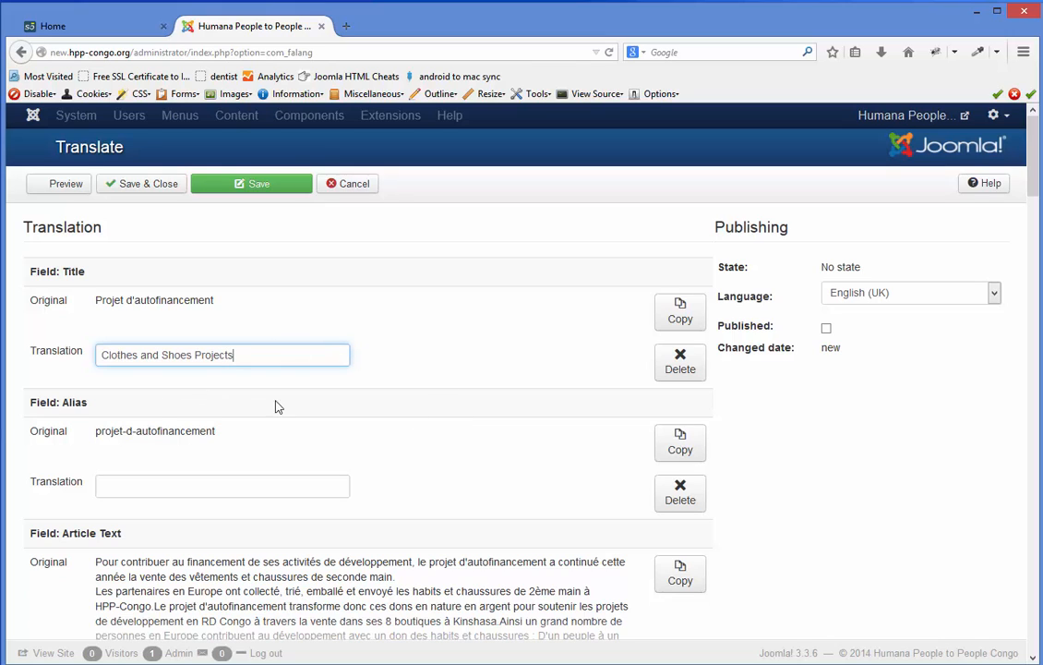
pyautogui.click(683, 447)
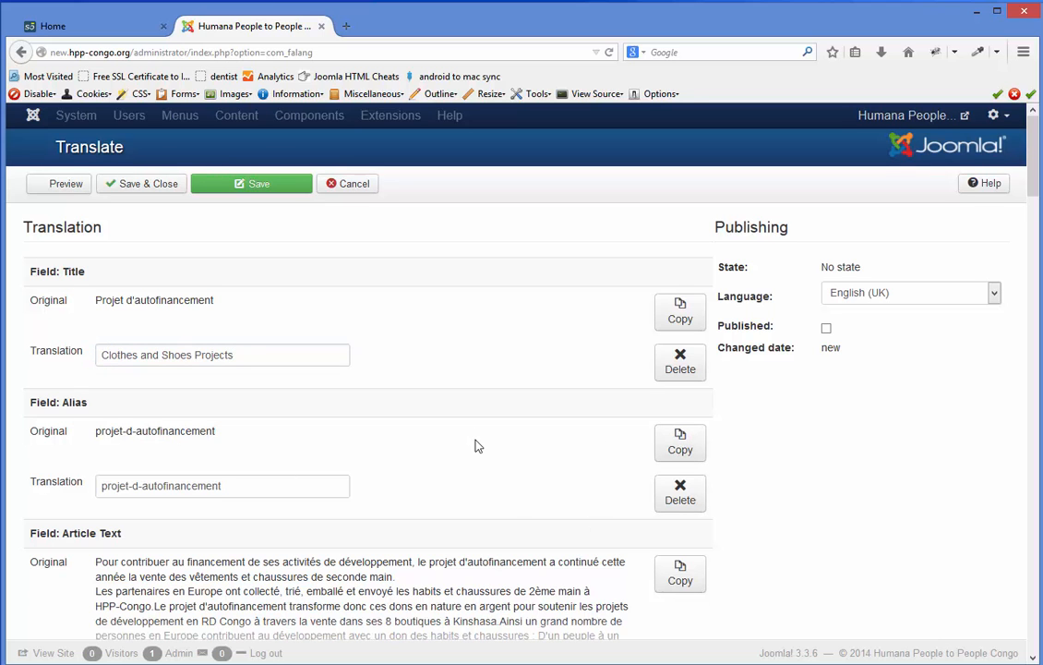
# - Look through the original article text and enlarge the empty Article Text translation editor
pyautogui.scroll(-5, 477, 446)
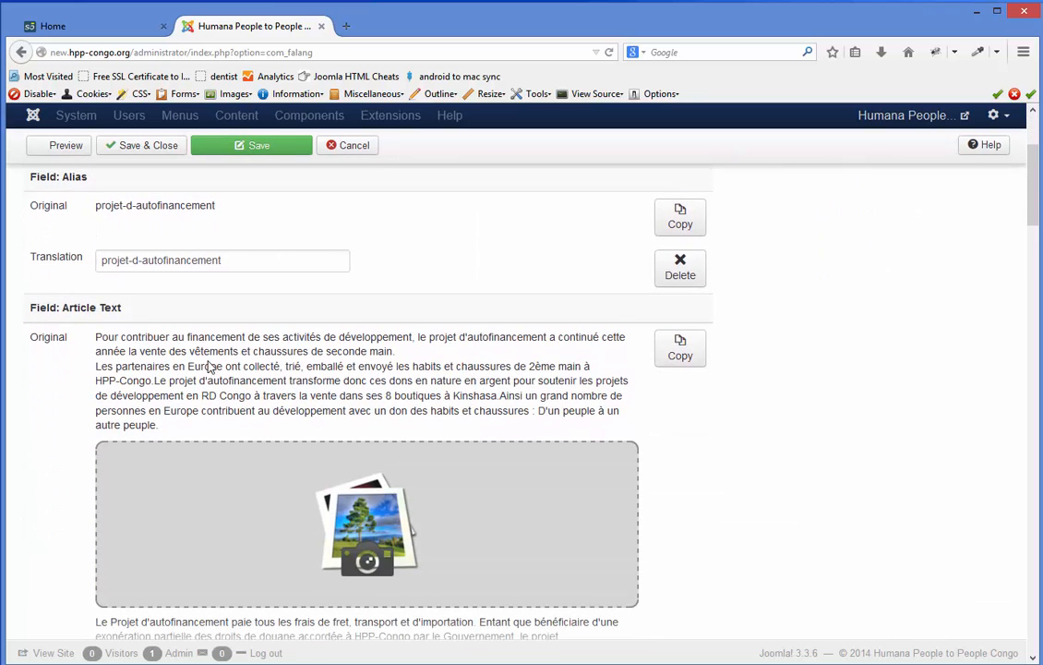
pyautogui.moveTo(1030, 214); pyautogui.dragTo(1030, 228)
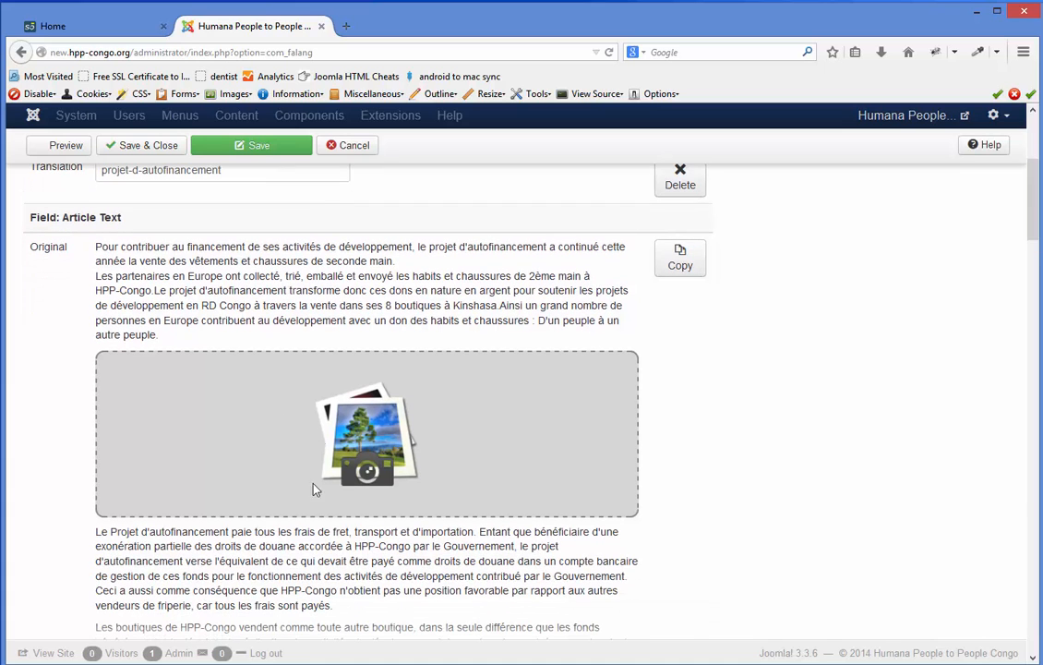
pyautogui.moveTo(1030, 223); pyautogui.dragTo(1030, 379)
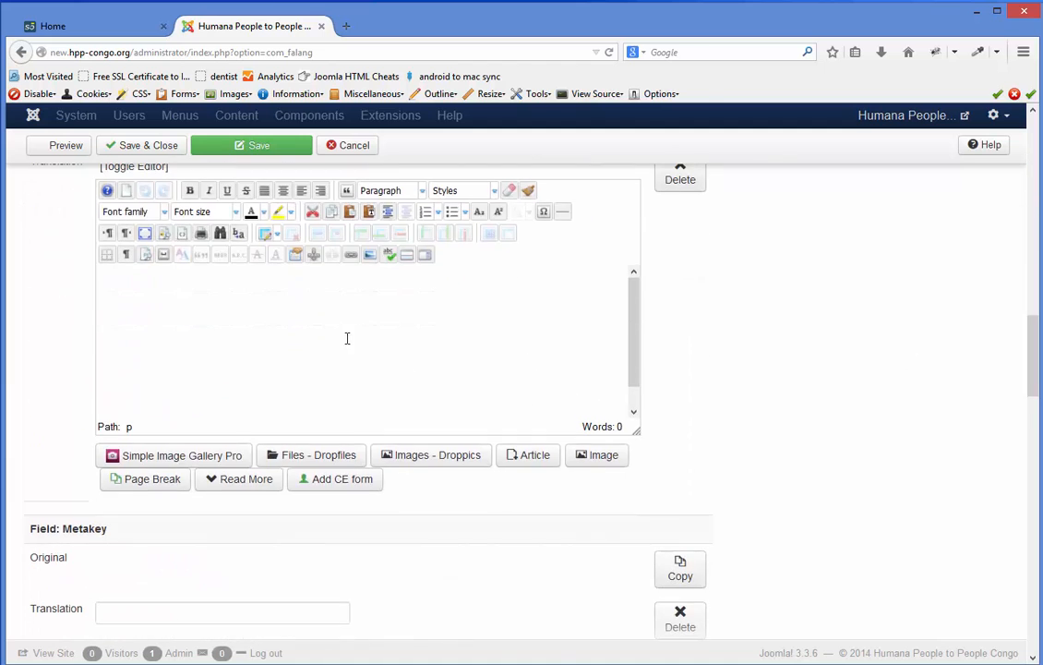
pyautogui.moveTo(636, 429); pyautogui.dragTo(680, 503)
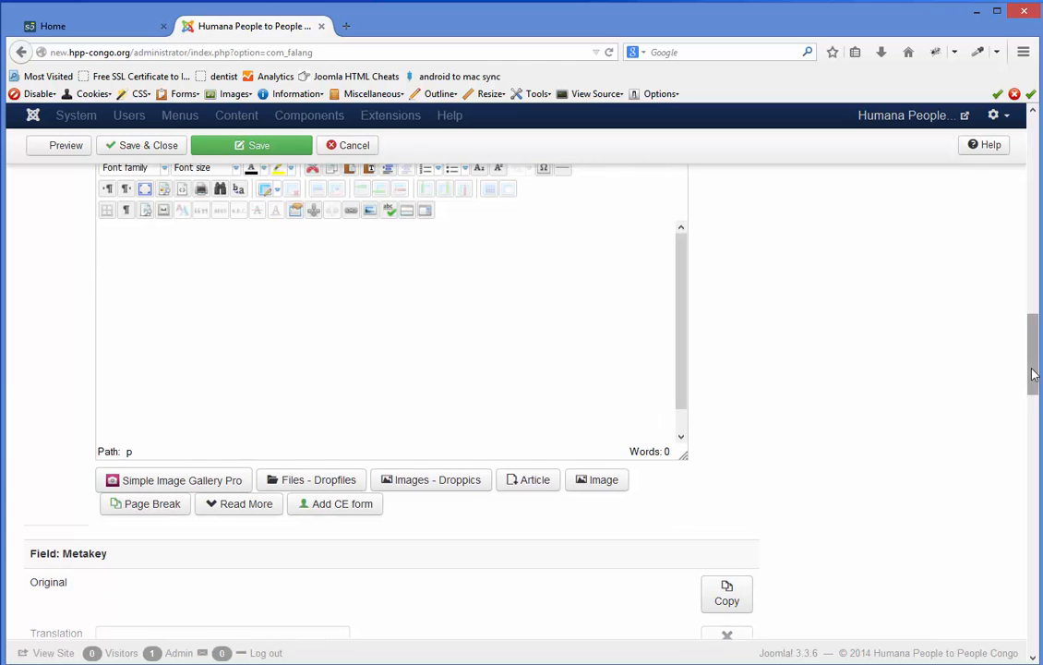
# - Copy the original French article text into the Article Text translation and locate its gallery image placeholder
pyautogui.scroll(15, 909, 279)
pyautogui.scroll(8, 909, 279)
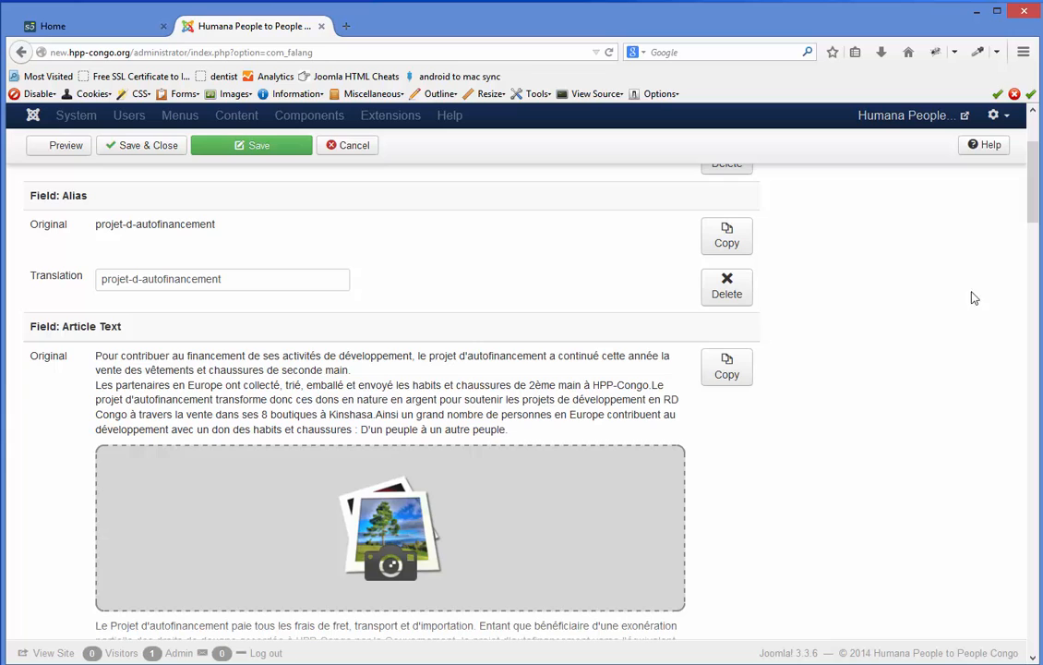
pyautogui.click(727, 368)
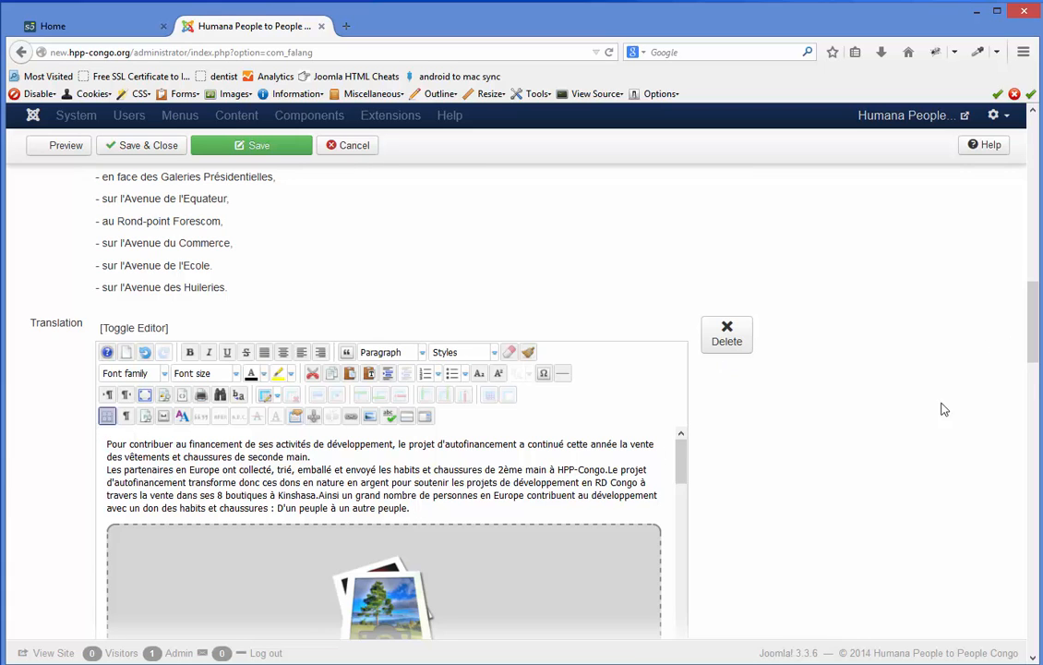
pyautogui.scroll(-3, 1039, 360)
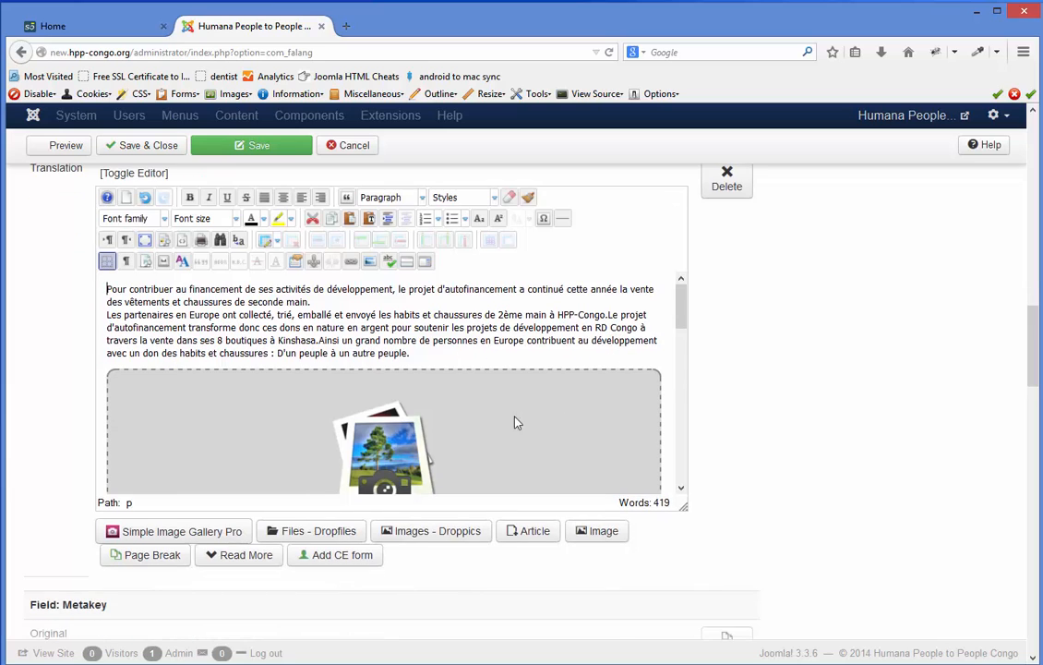
pyautogui.click(466, 429)
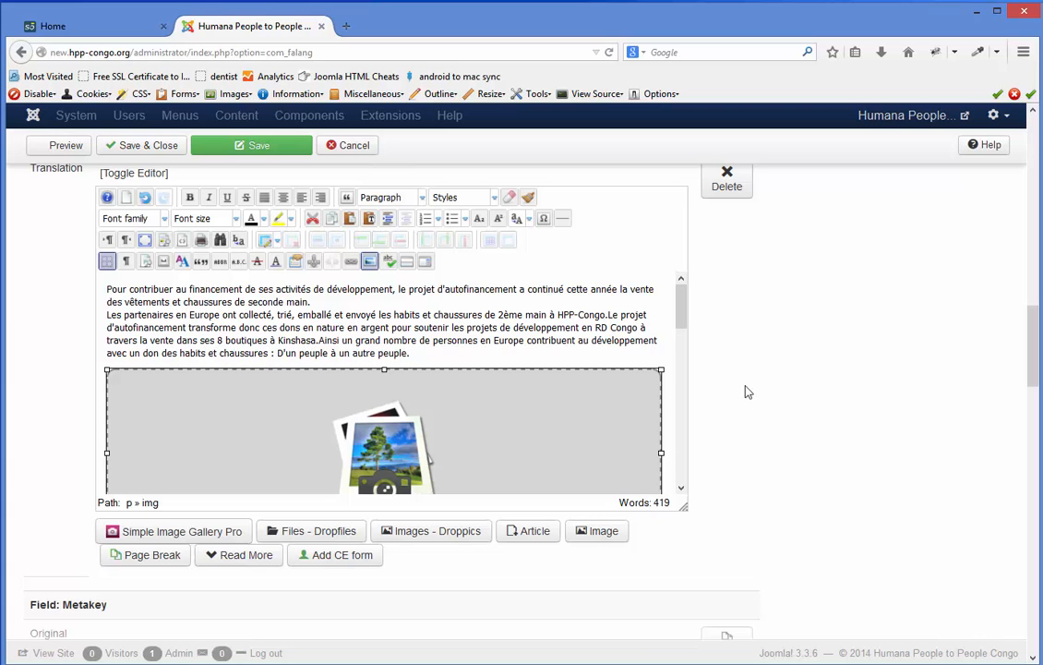
pyautogui.moveTo(682, 296); pyautogui.dragTo(734, 288)
# - Switch to the Word document "Clothes sales - eng vero - DJ.docx" and copy its text from "Sale of second hand clothes" to the end
pyautogui.hotkey('alt', 'Tab')
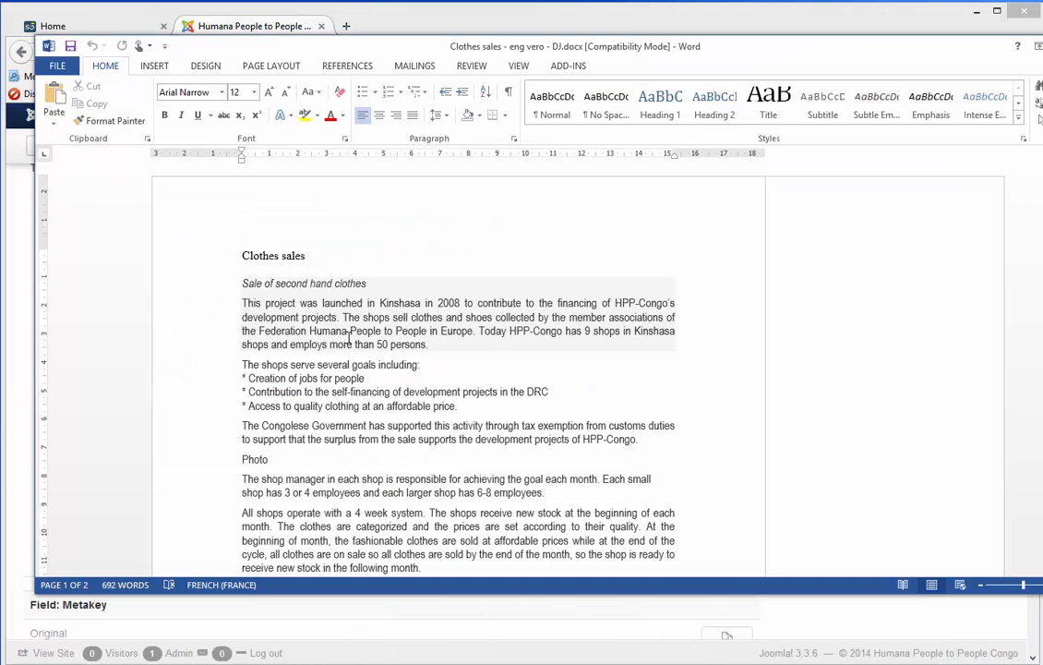
pyautogui.moveTo(241, 284); pyautogui.dragTo(675, 424)
pyautogui.moveTo(651, 566); pyautogui.dragTo(607, 280)
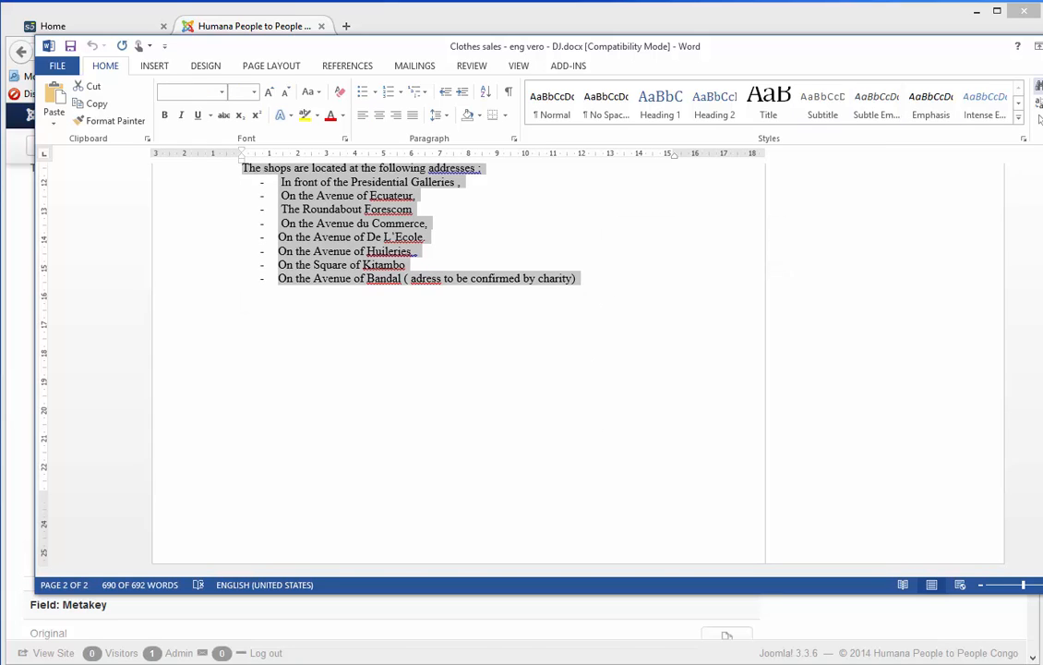
pyautogui.click(1042, 46)
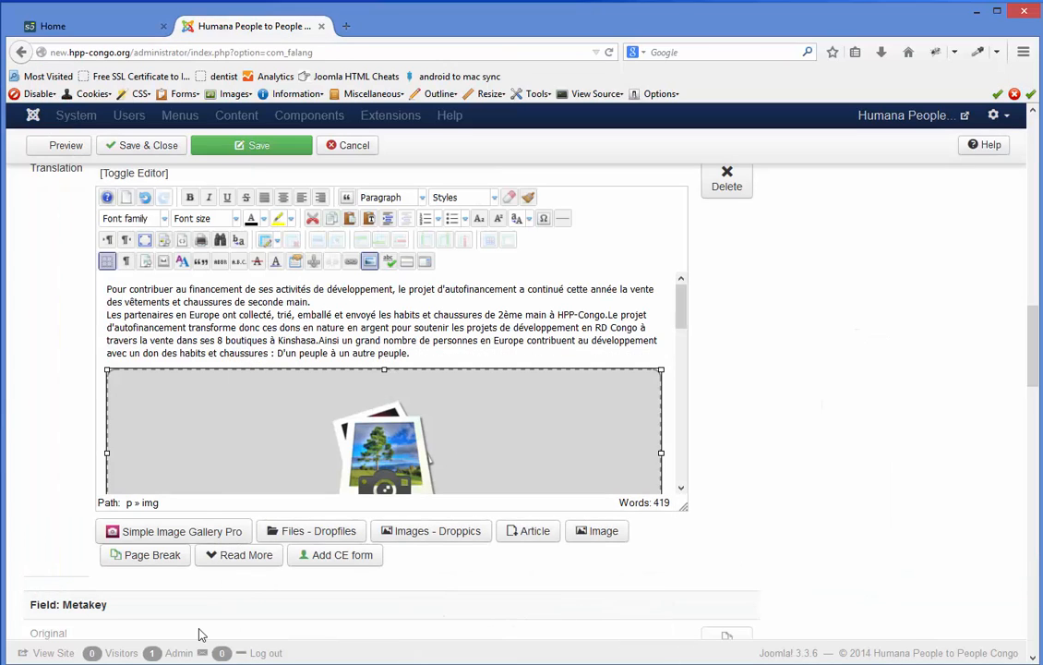
# - Start an empty Notepad document, paste the copied English text as plain text and return to its beginning
pyautogui.rightClick(107, 664)
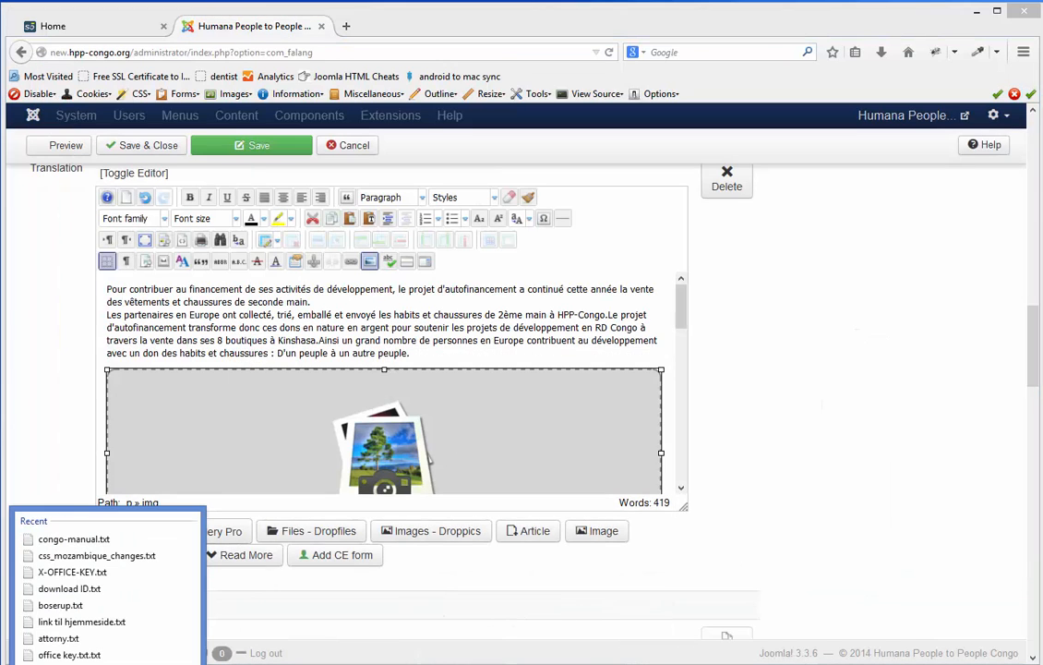
pyautogui.click(92, 664)
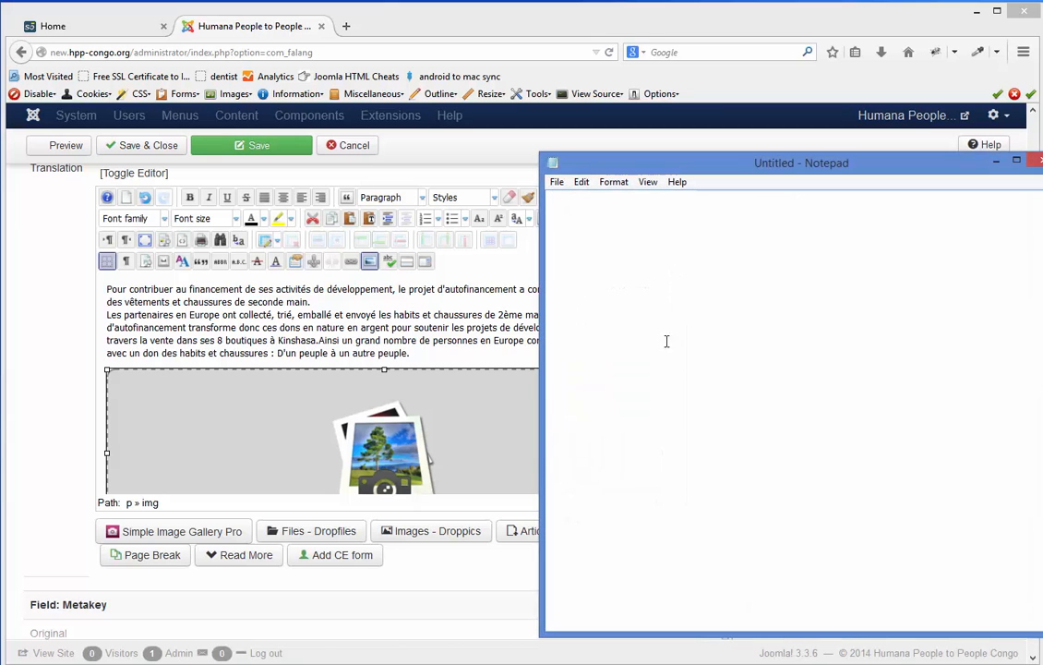
pyautogui.hotkey('ctrl', 'v')
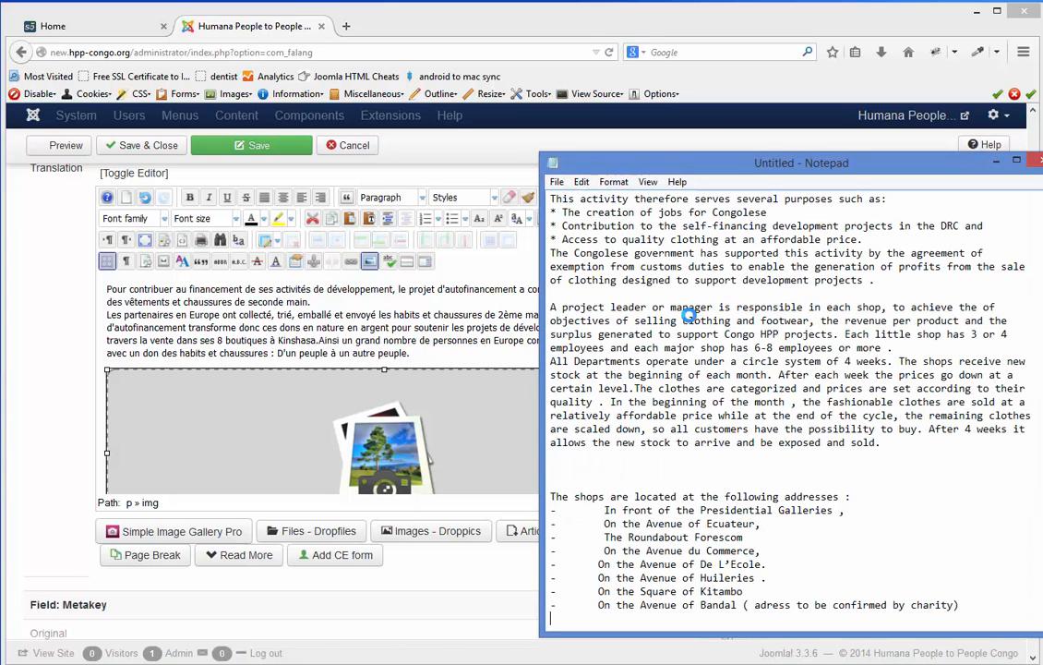
pyautogui.hotkey('ctrl', 'Home')
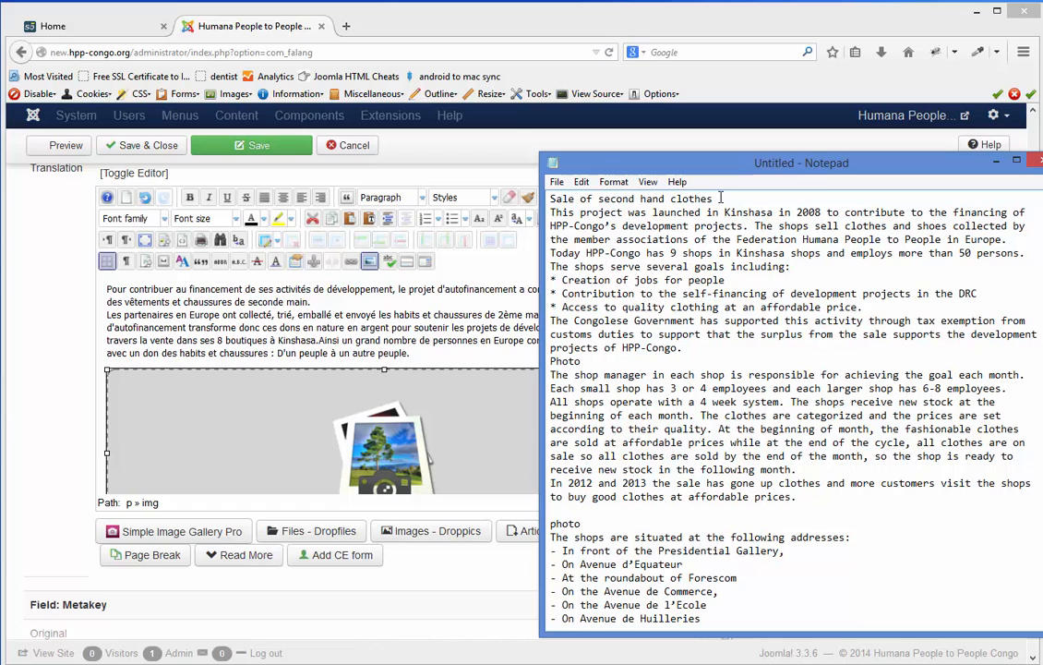
# - Replace the translated article title with the heading "Sale of second hand clothes" copied from the Notepad text
pyautogui.moveTo(713, 200); pyautogui.dragTo(544, 199)
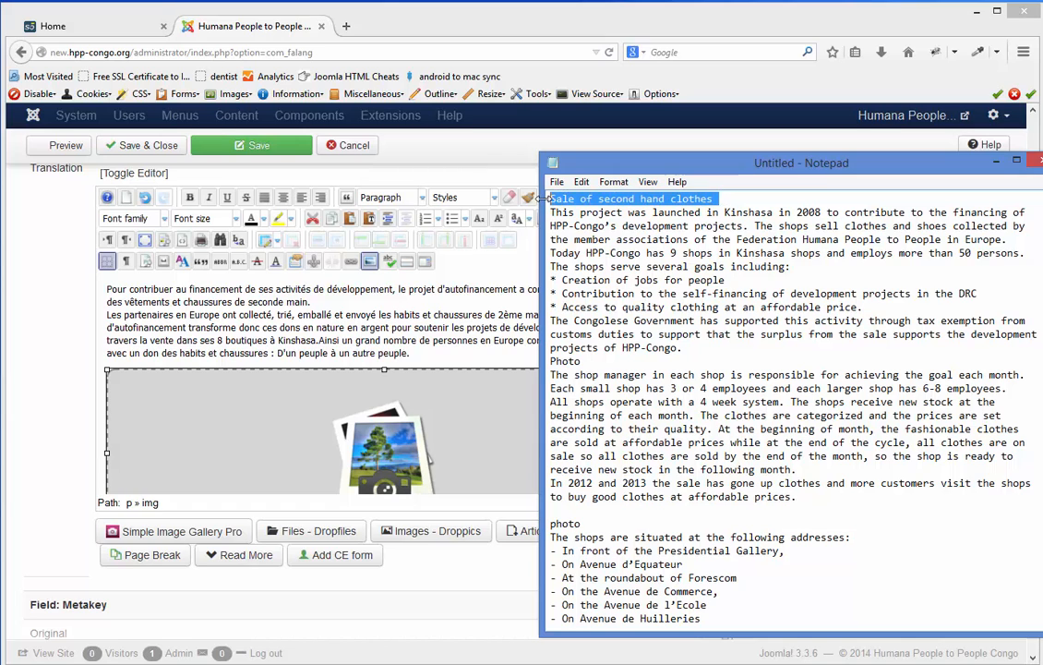
pyautogui.click(28, 294)
pyautogui.scroll(10, 1014, 351)
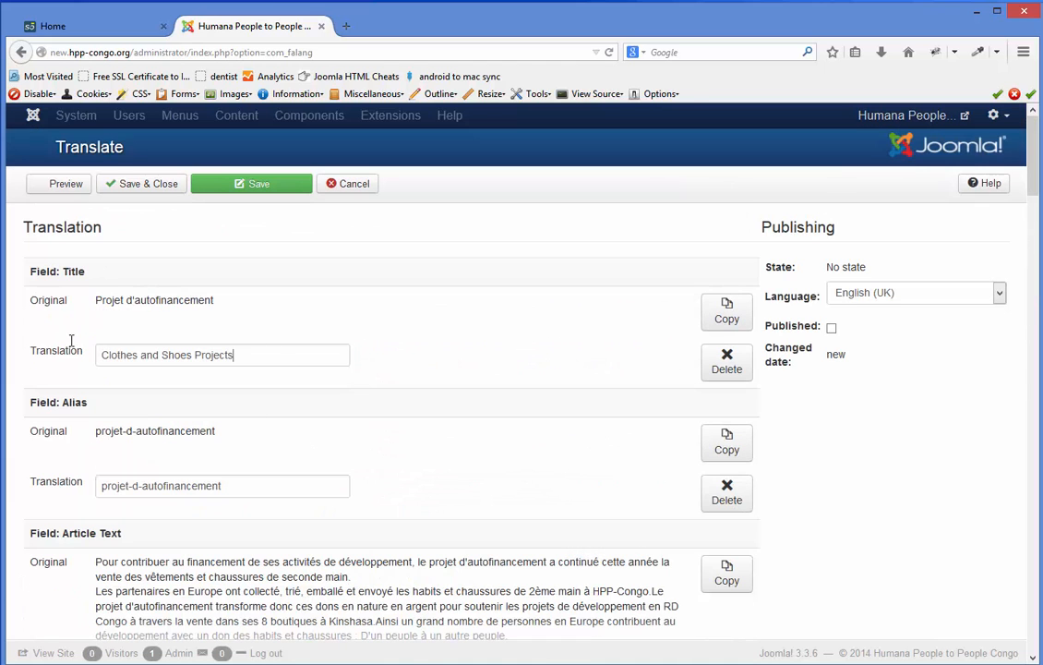
pyautogui.hotkey('ctrl', 'a')
pyautogui.hotkey('ctrl', 'v')
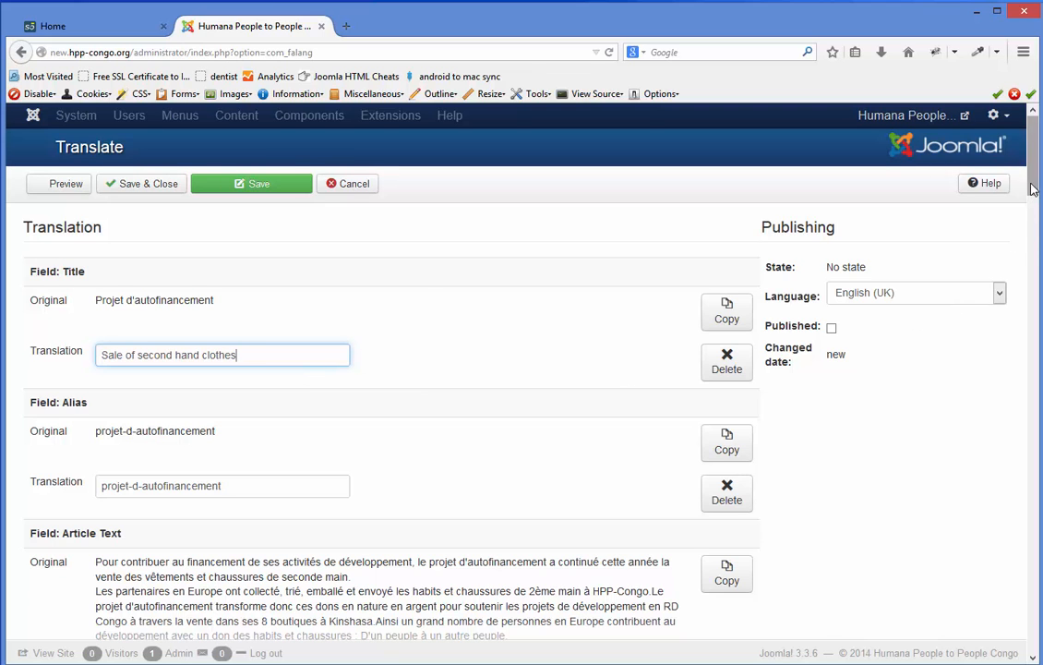
# - Replace the French introduction above the first gallery image with the Notepad text from "This project was launched" to "projects of HPP-Congo."
pyautogui.scroll(-10, 1035, 277)
pyautogui.scroll(-10, 1038, 298)
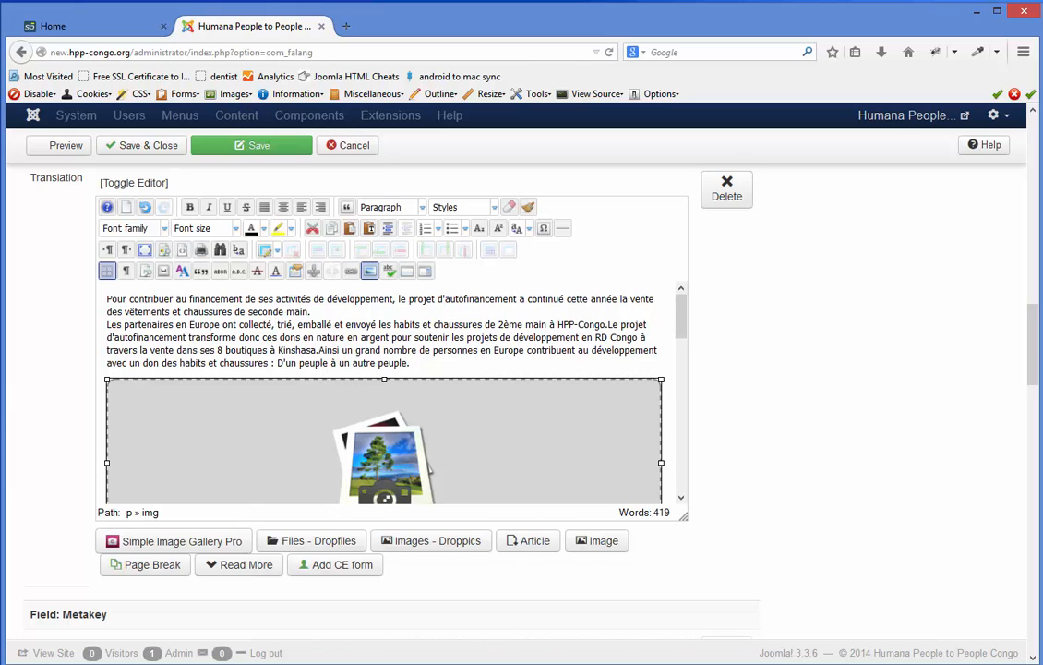
pyautogui.click(261, 663)
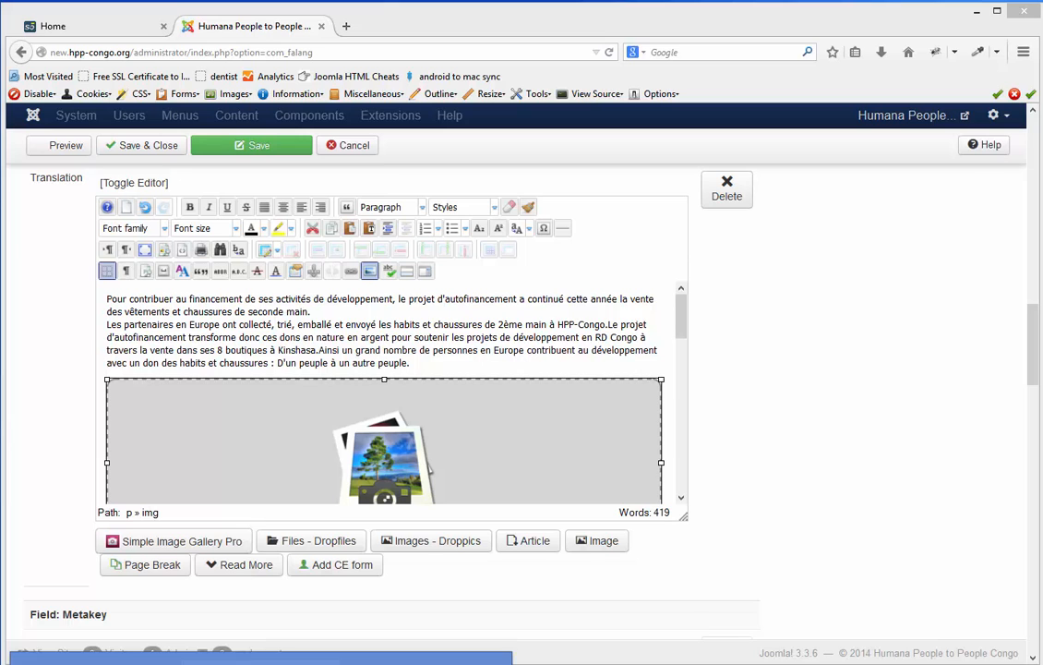
pyautogui.click(423, 664)
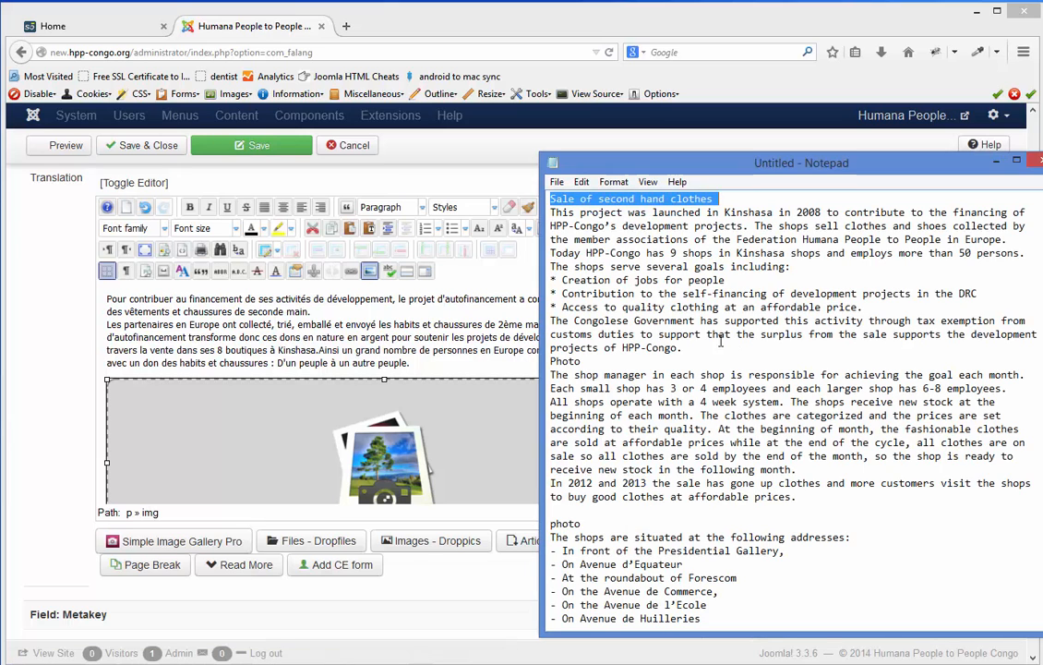
pyautogui.moveTo(699, 347); pyautogui.dragTo(524, 211)
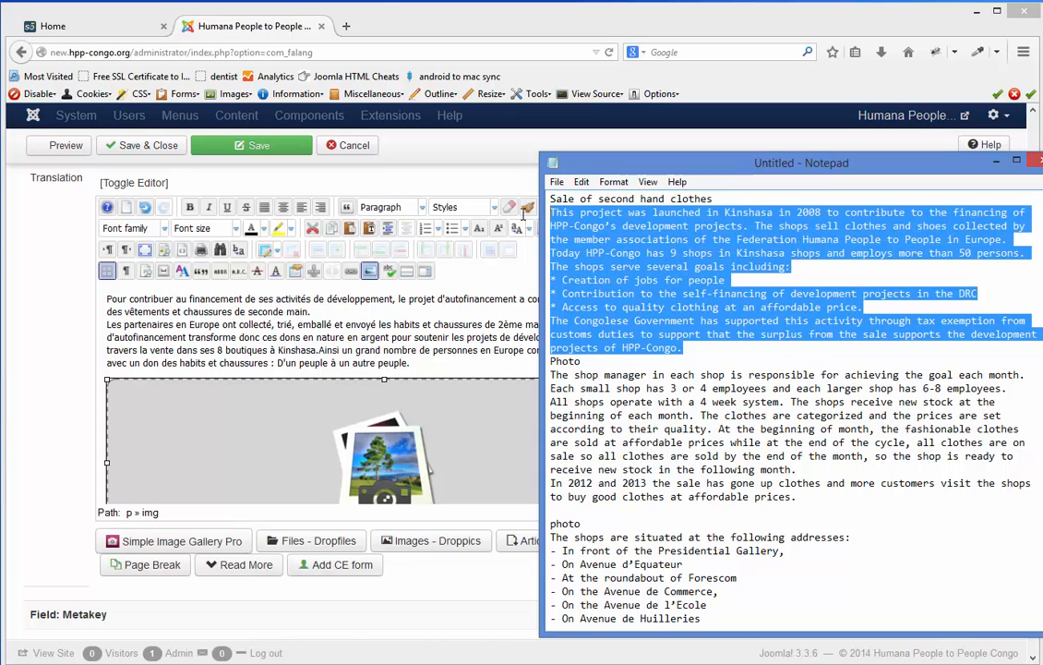
pyautogui.click(396, 330)
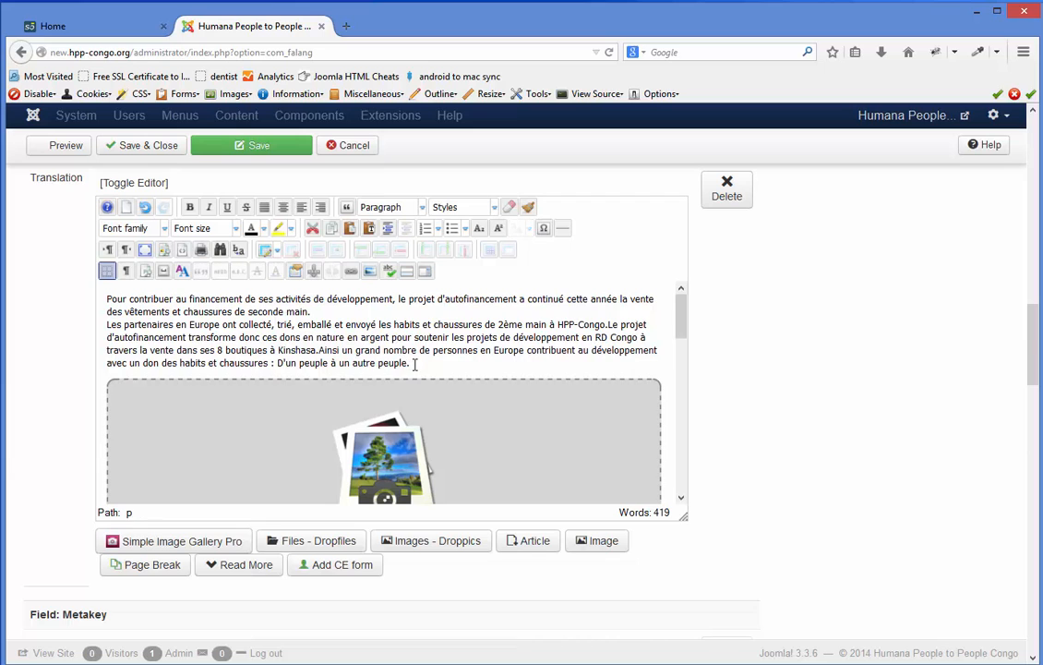
pyautogui.moveTo(412, 363); pyautogui.dragTo(50, 277)
pyautogui.write("This project was launched in Kinshasa in 2008 to contribute to the financing of HPP-Congo's development projects. The shops sell clothes and shoes collected by the member associations of the Federation Humana People to People in Europe. Today HPP-Congo has 8 shops in Kinshasa shops and employs more than 50 persons. The shops serve several goals including: * Creation of jobs for people * Contribution to the self-financing of development projects in the DRC * Access to quality clothing at an affordable price. The Congolese Government has supported this activity through tax exemption from customs duties to support that the surplus from the sale supports the development projects of HPP-Congo.")
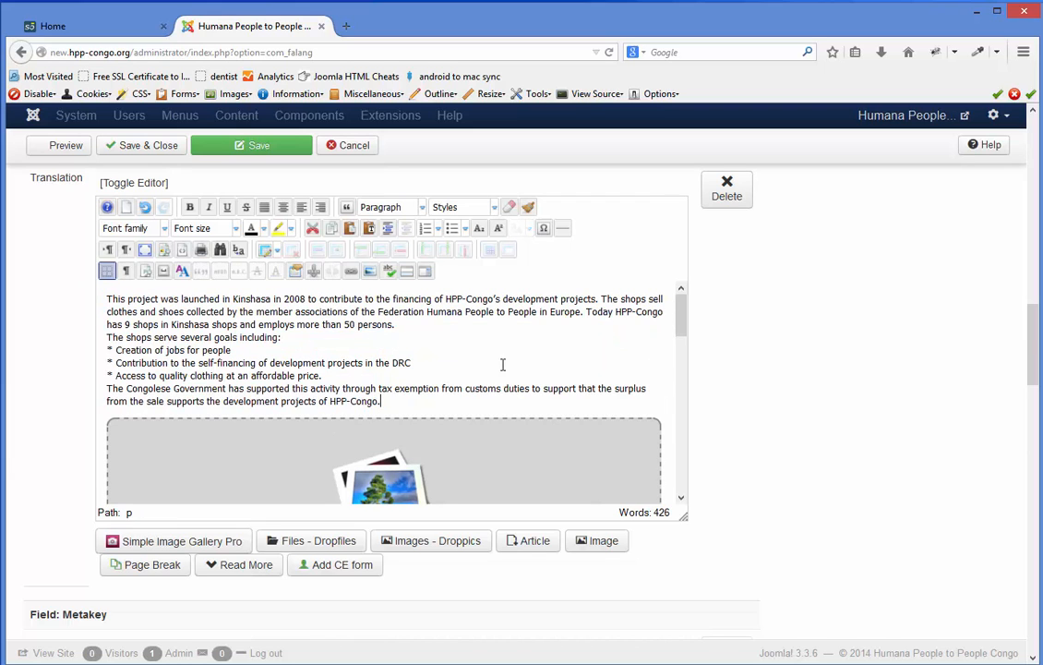
# - Replace the French paragraphs between the first two gallery images with the Notepad text starting "The shop manager in each shop" and remove the leftover blank line
pyautogui.moveTo(678, 329); pyautogui.dragTo(679, 392)
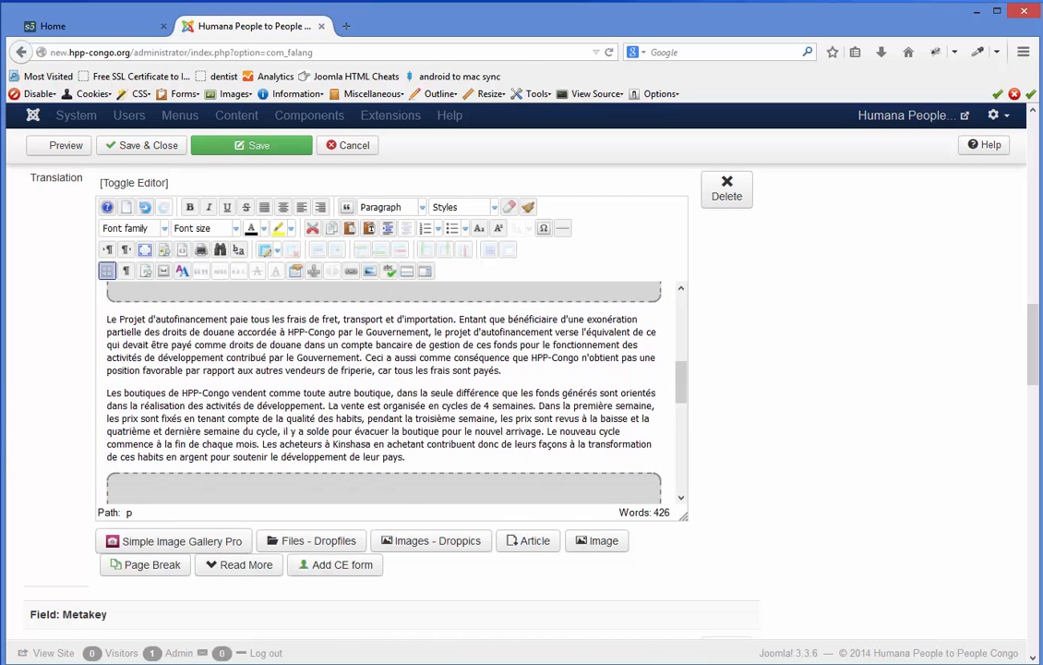
pyautogui.click(261, 664)
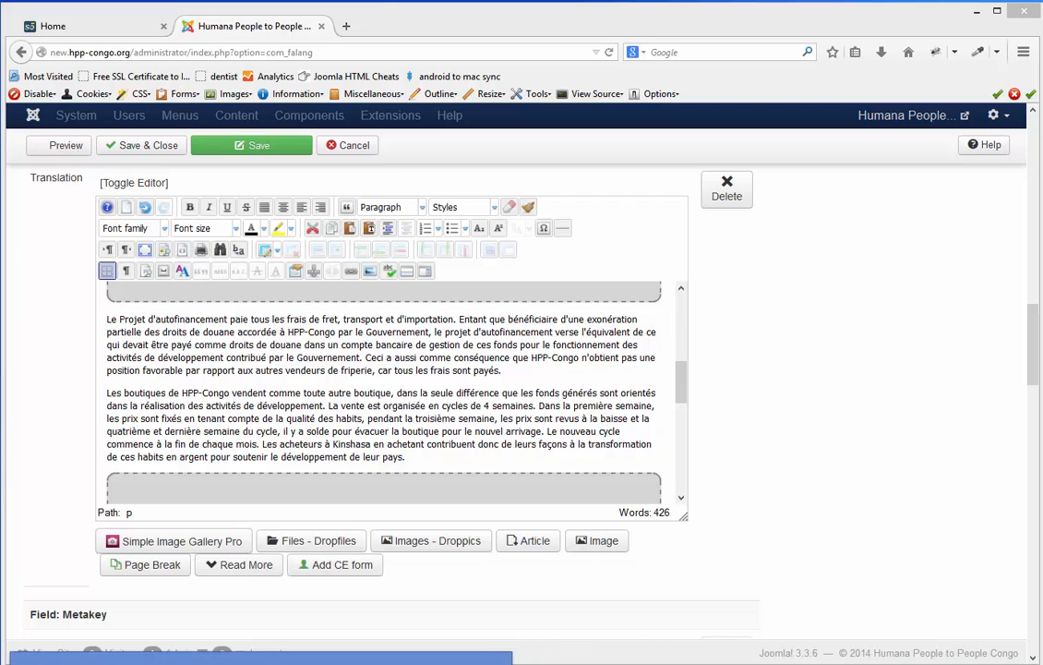
pyautogui.click(425, 663)
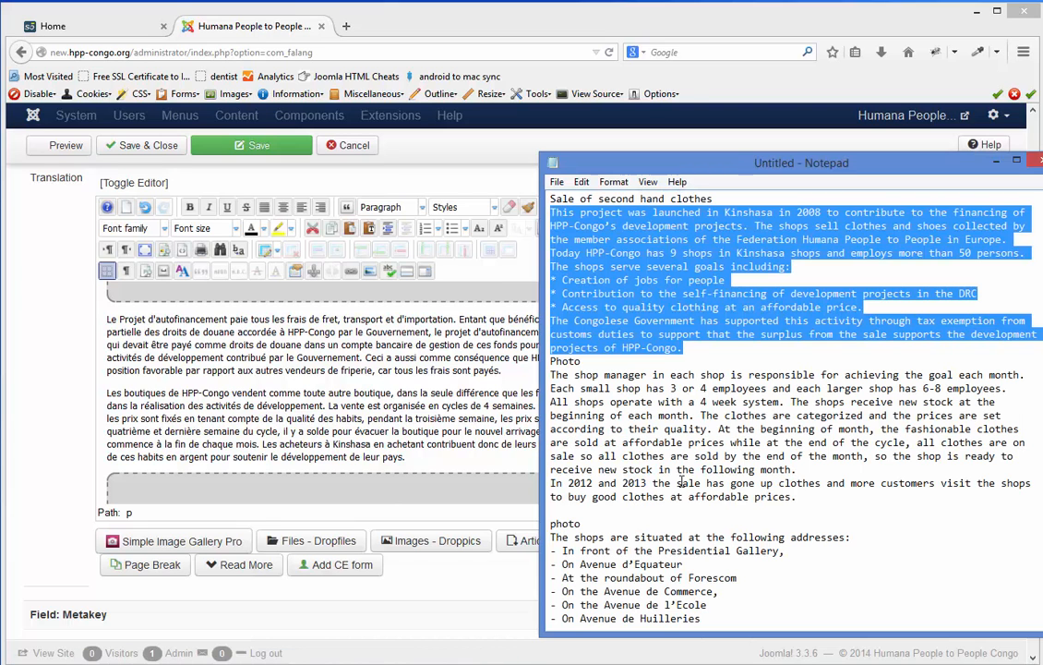
pyautogui.moveTo(810, 496); pyautogui.dragTo(544, 377)
pyautogui.hotkey('ctrl', 'c')
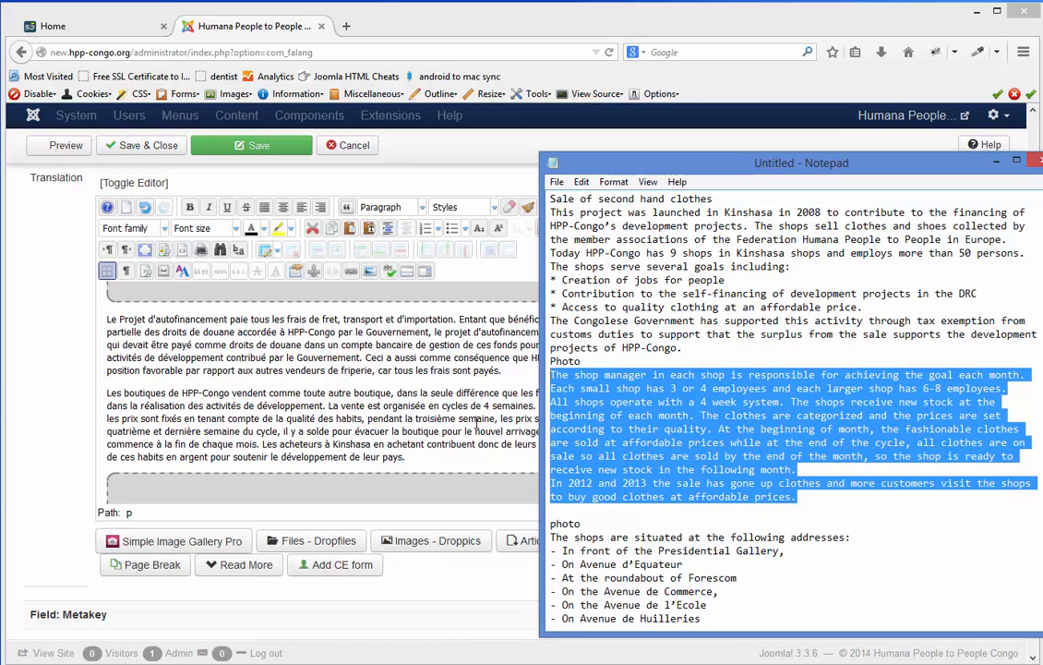
pyautogui.click(431, 456)
pyautogui.moveTo(431, 456); pyautogui.dragTo(104, 325)
pyautogui.hotkey('ctrl', 'v')
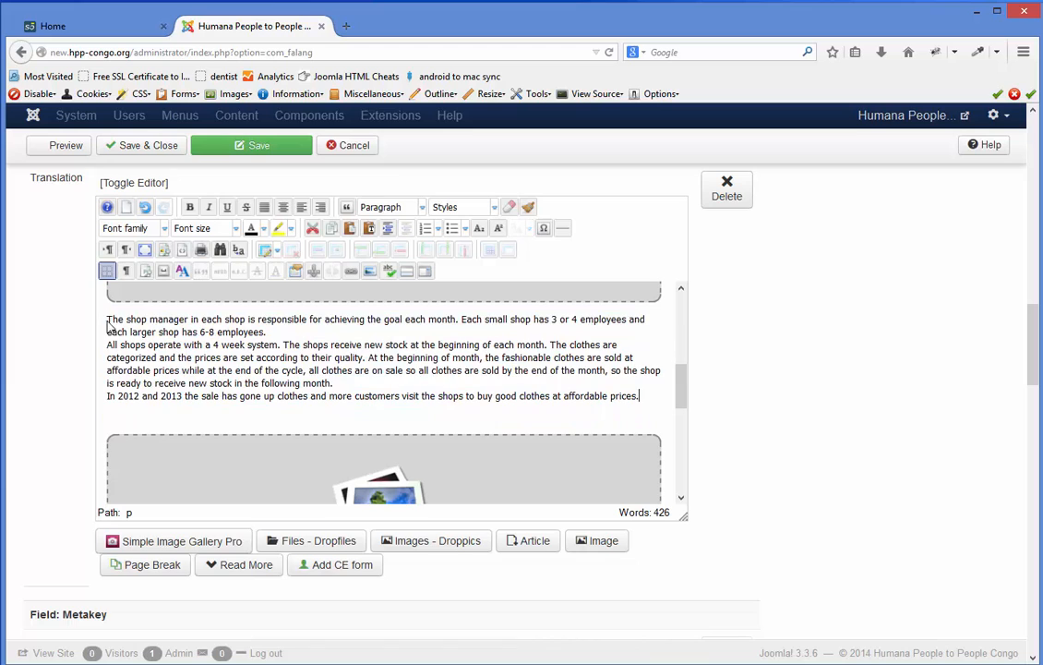
pyautogui.click(111, 418)
pyautogui.press('BackSpace')
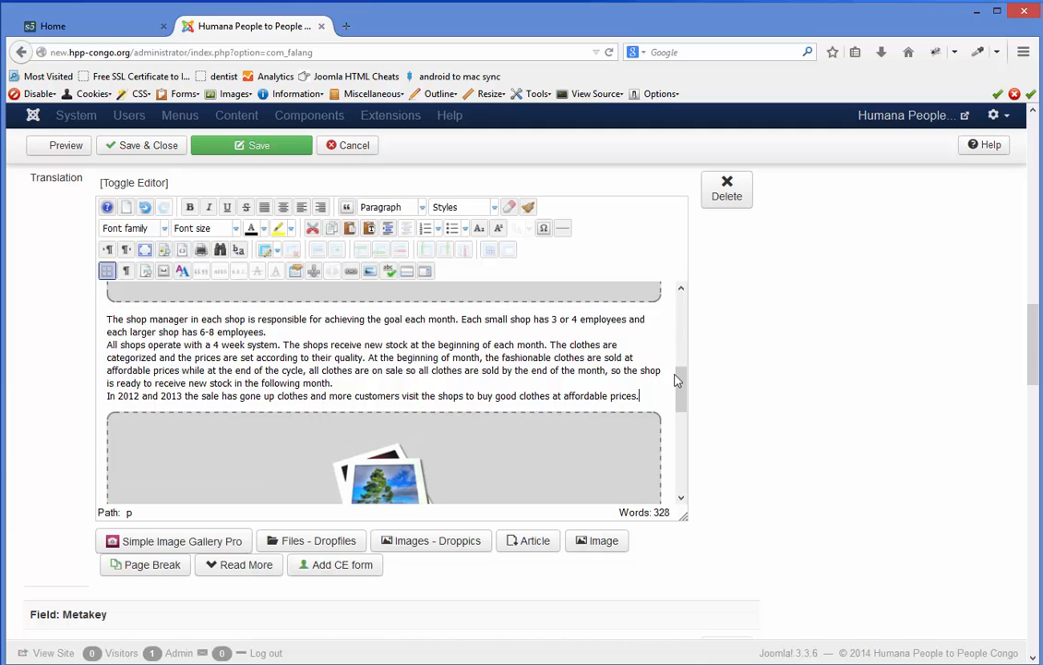
# - Select the Notepad text from "The shops are situated at the following addresses:" through the last "At Avenue de" entry for copying
pyautogui.moveTo(677, 378); pyautogui.dragTo(680, 469)
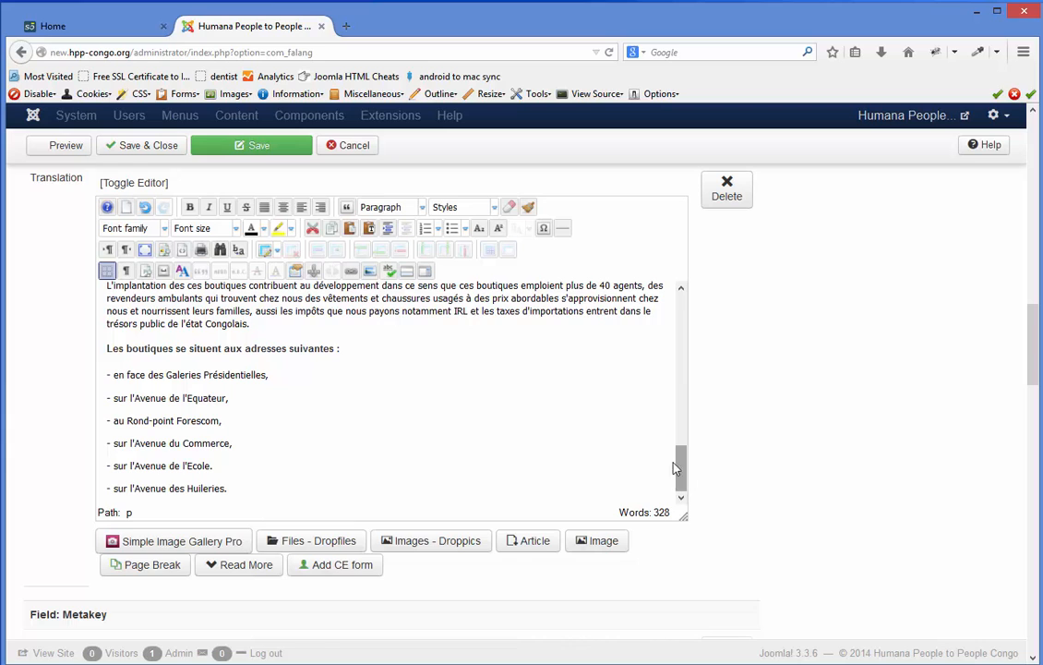
pyautogui.moveTo(683, 469); pyautogui.dragTo(683, 458)
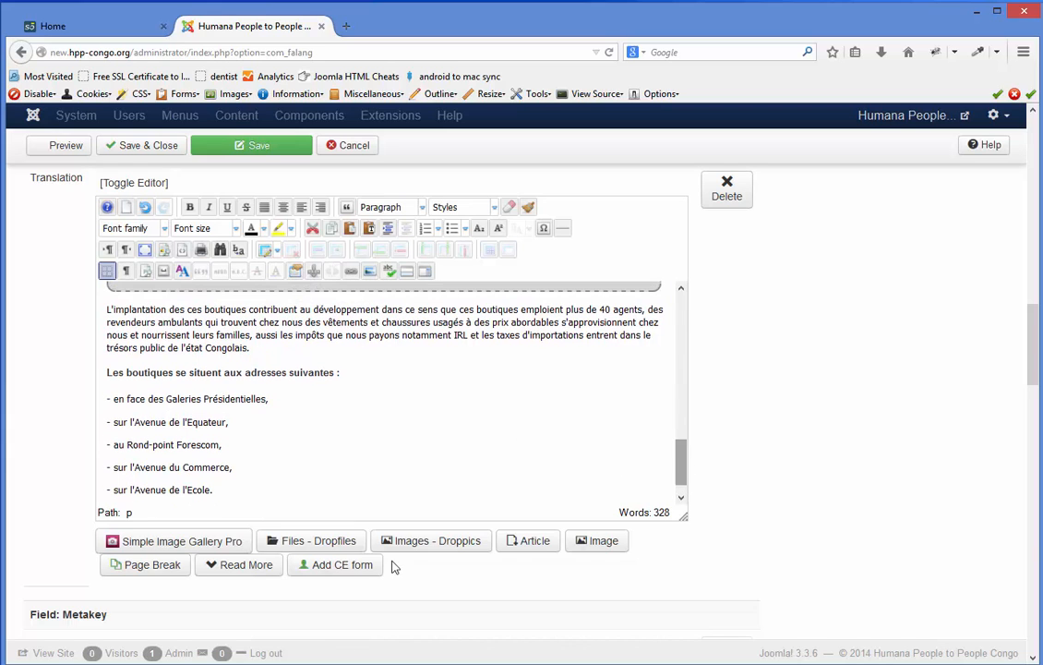
pyautogui.click(261, 664)
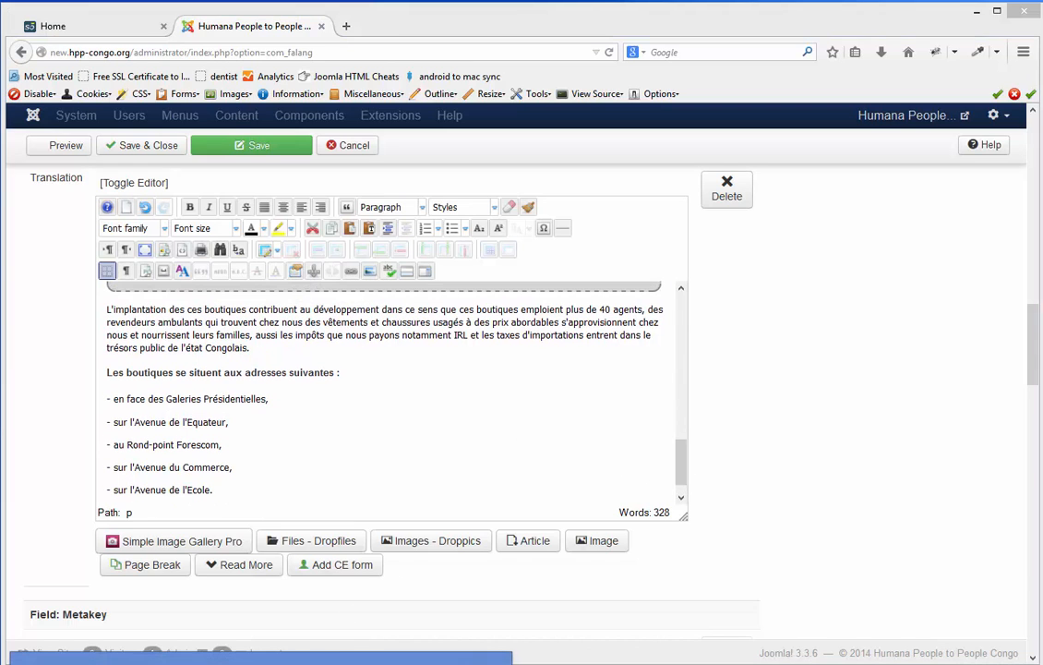
pyautogui.click(423, 663)
pyautogui.scroll(-2, 559, 563)
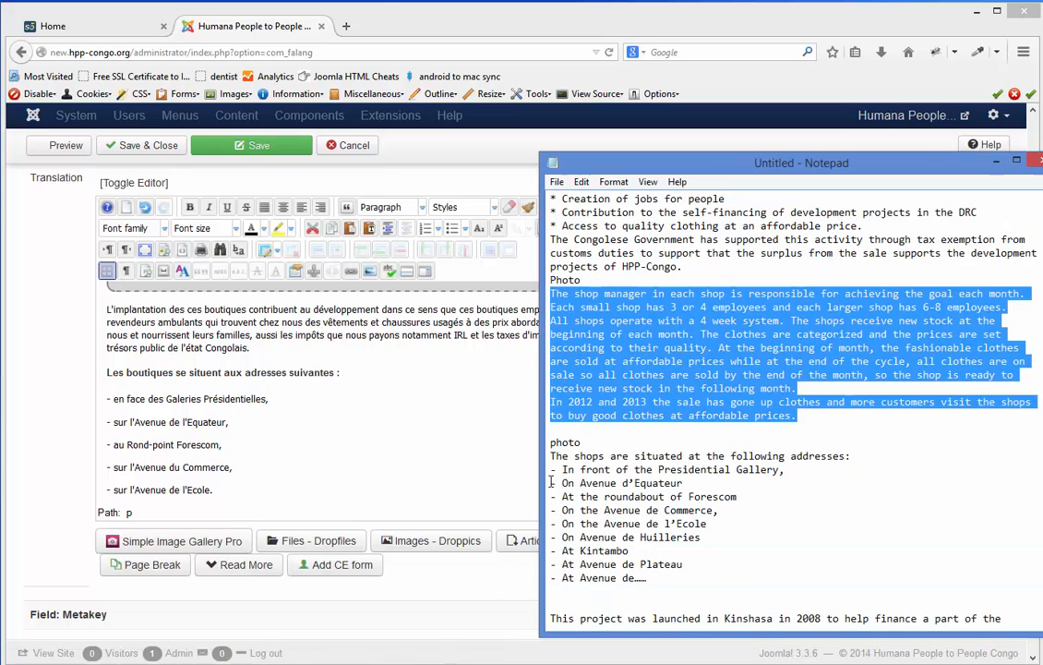
pyautogui.moveTo(551, 456); pyautogui.dragTo(872, 285)
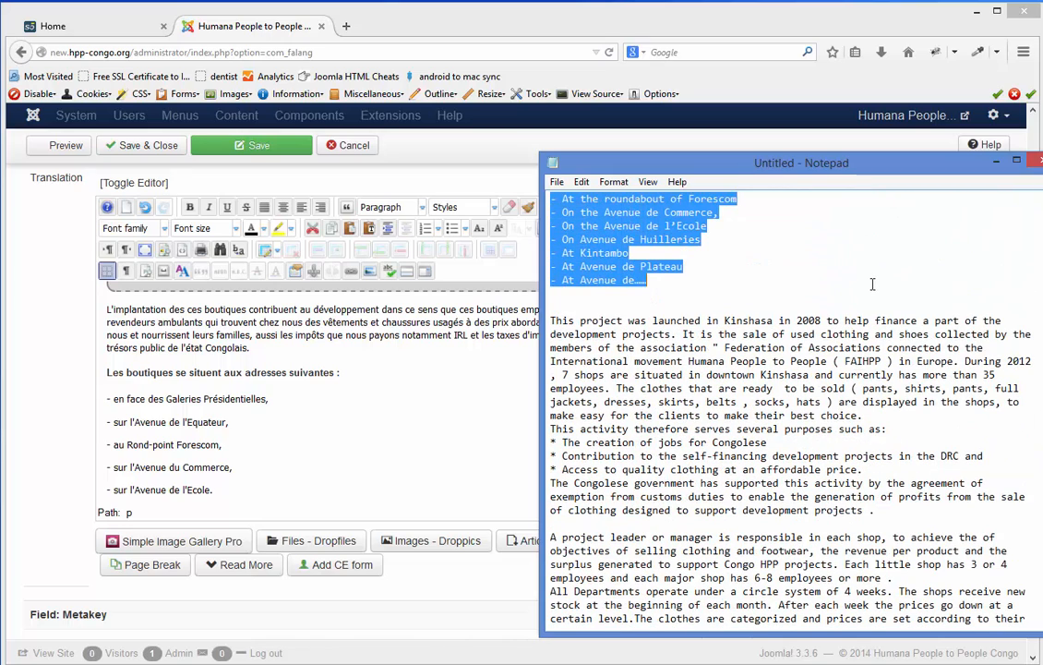
pyautogui.scroll(2, 845, 324)
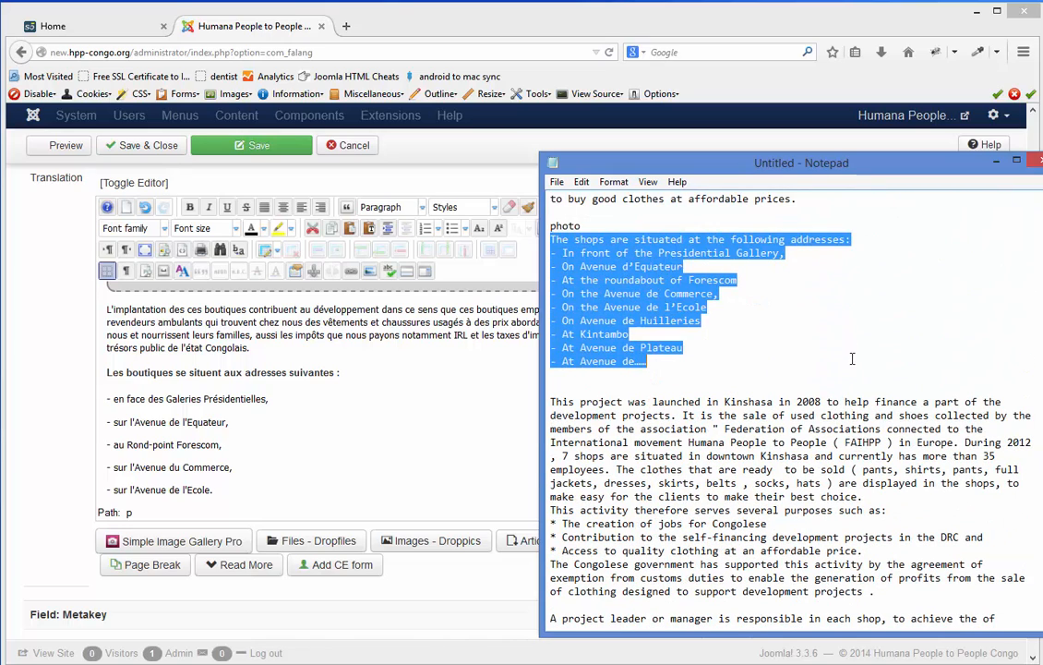
pyautogui.scroll(4, 852, 358)
pyautogui.scroll(-1, 849, 389)
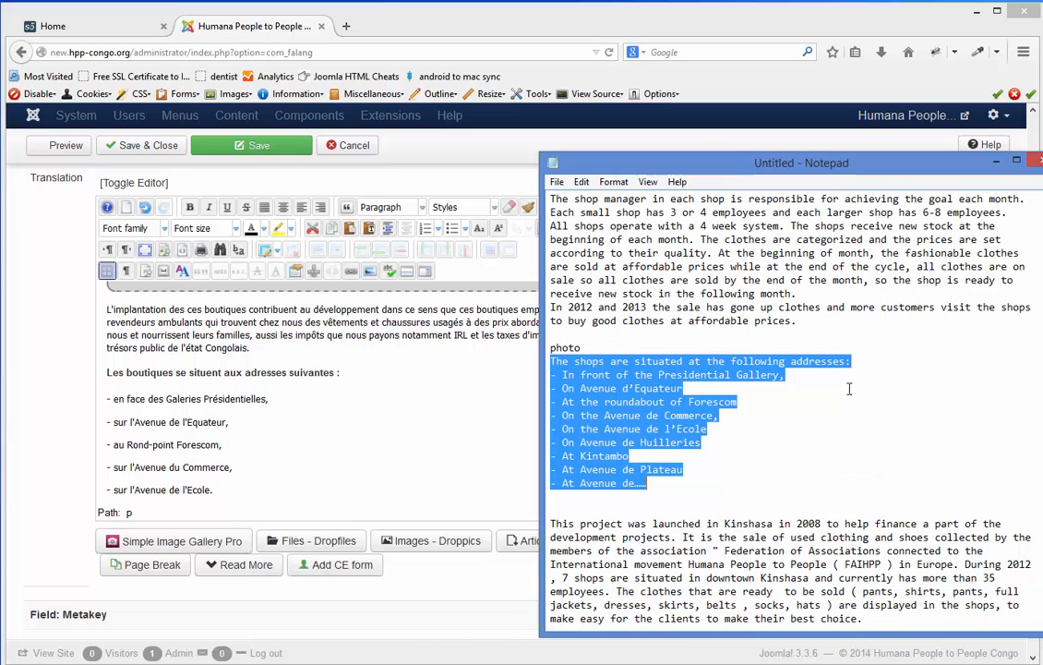
pyautogui.click(750, 489)
pyautogui.moveTo(671, 504); pyautogui.dragTo(532, 363)
pyautogui.click(654, 515)
pyautogui.moveTo(662, 486); pyautogui.dragTo(531, 367)
# - Replace the French closing paragraph and shop address list below the last gallery image with the copied English address list
pyautogui.click(176, 449)
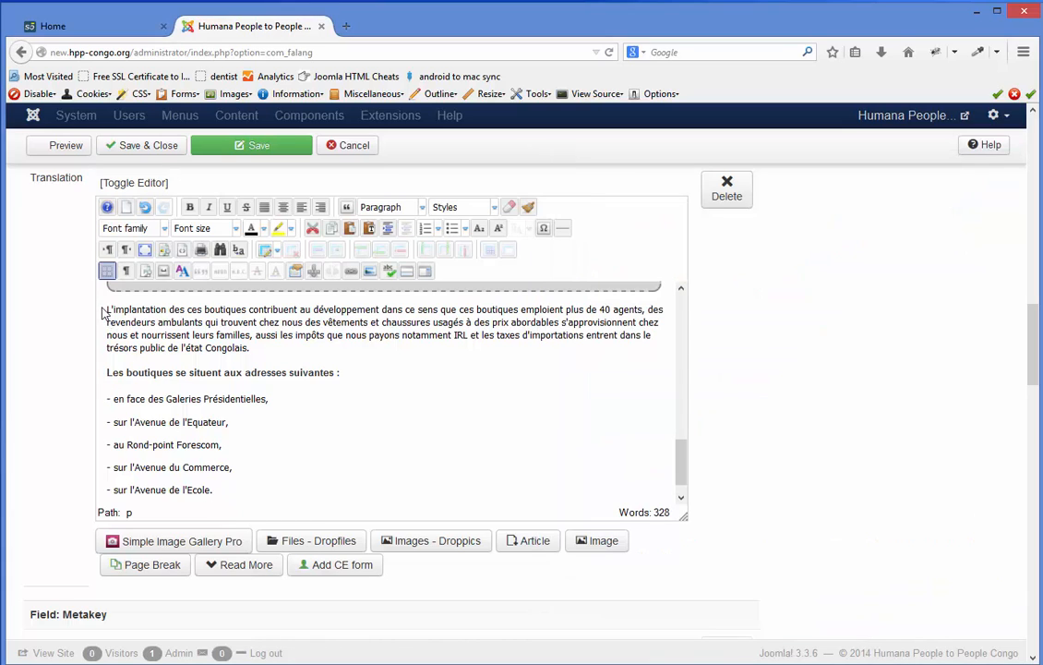
pyautogui.moveTo(108, 314); pyautogui.dragTo(297, 501)
pyautogui.click(258, 453)
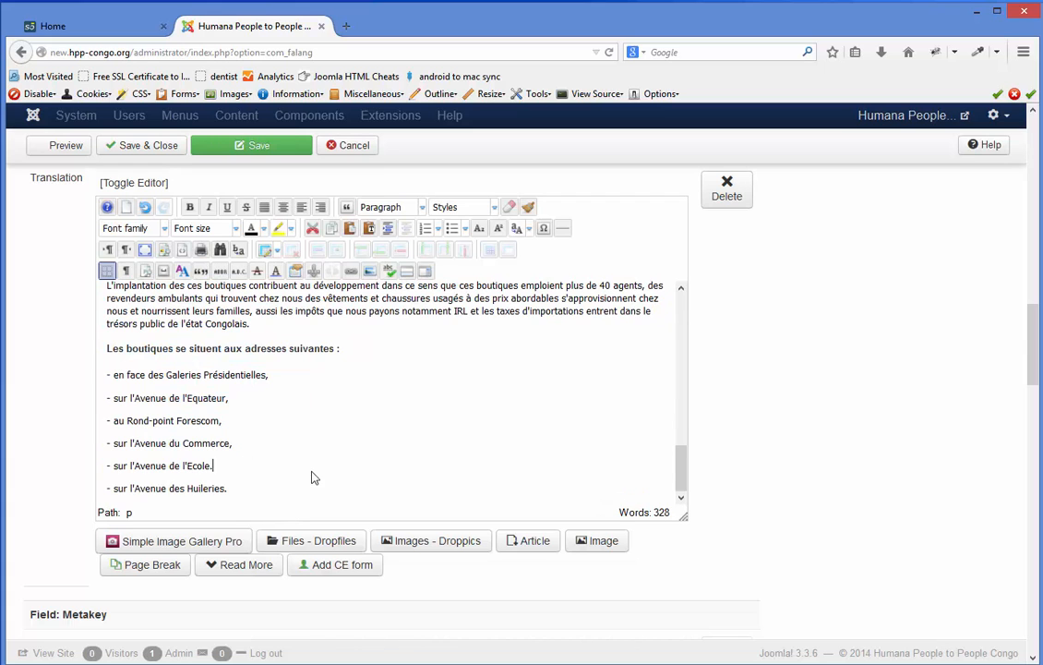
pyautogui.scroll(2, 154, 389)
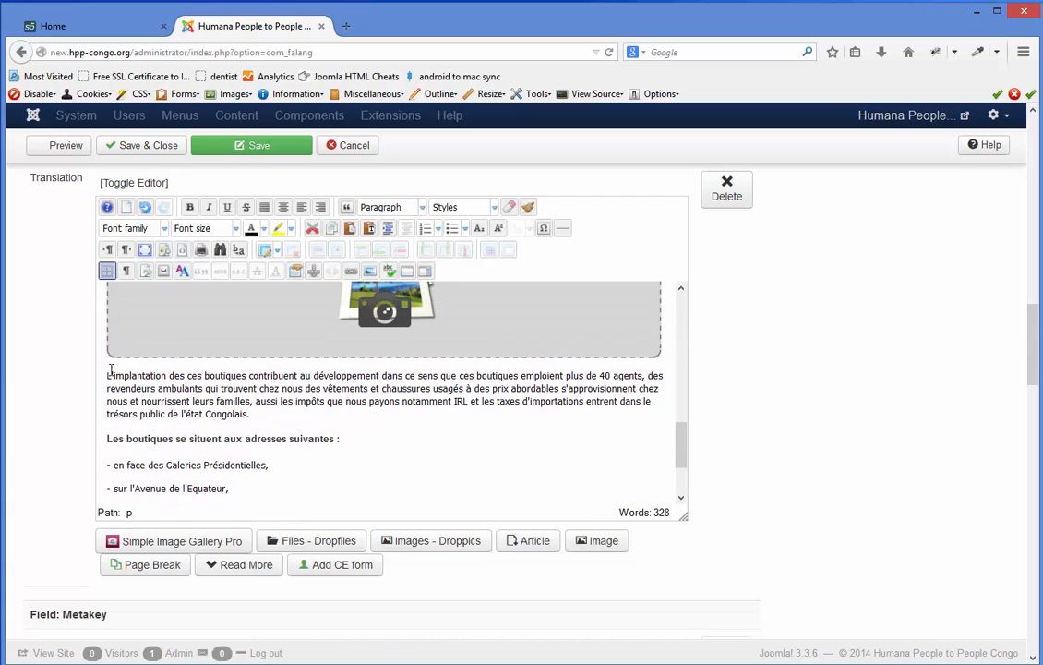
pyautogui.moveTo(108, 375); pyautogui.dragTo(337, 528)
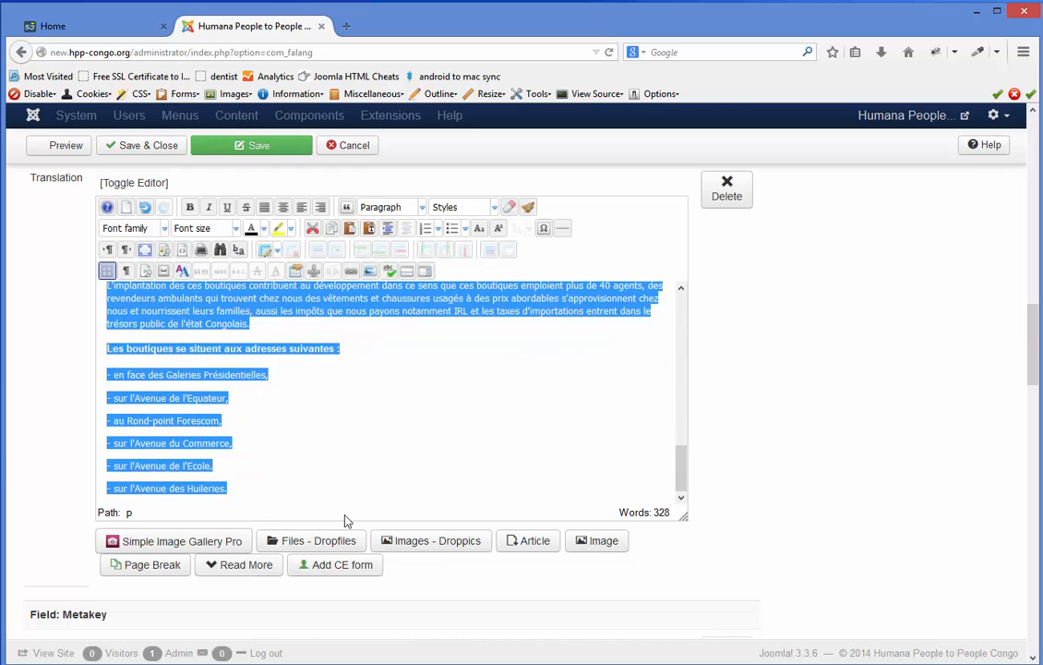
pyautogui.write("The shops are situated at the following addresses: - In front of the Presidential Gallery, - On Avenue d'Equateur - At the roundabout of Forescom - On the Avenue de Commerce, - On the Avenue de l'Ecole - On Avenue de Huilleries - At Kintambo - At Avenue de Plateau - At Avenue de......")
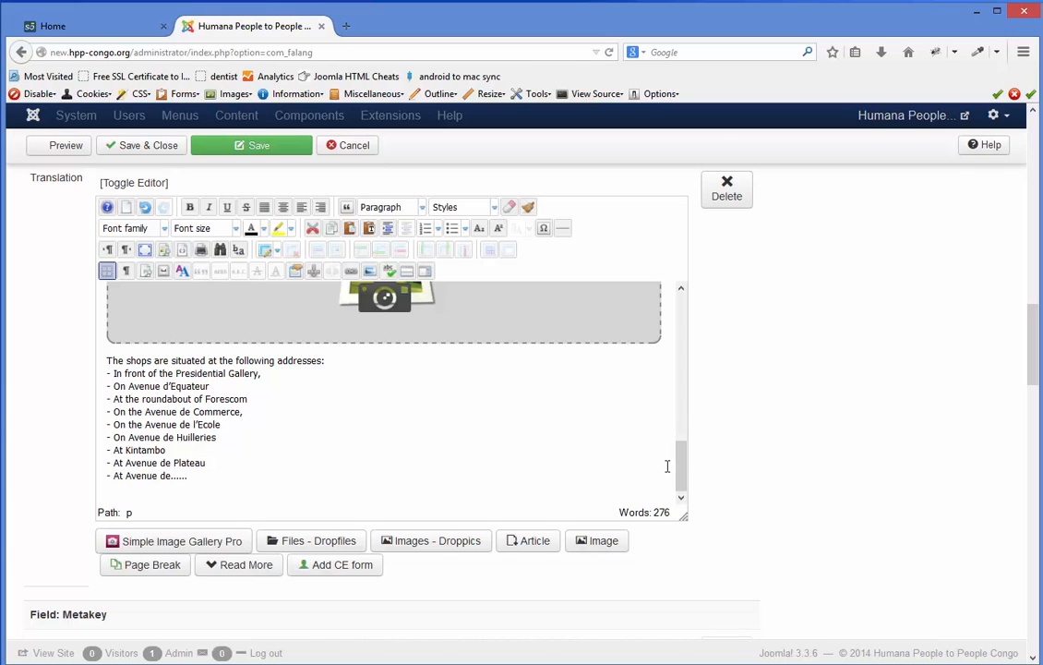
# - Make the line "The shops are situated at the following addresses:" bold
pyautogui.moveTo(684, 465); pyautogui.dragTo(684, 460)
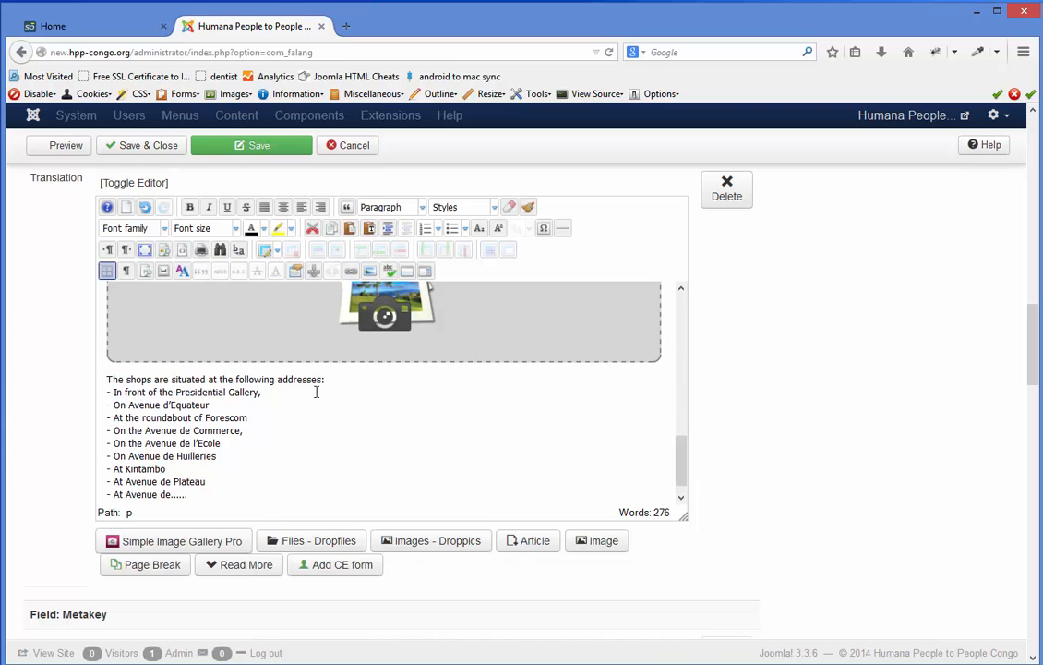
pyautogui.moveTo(332, 381); pyautogui.dragTo(104, 379)
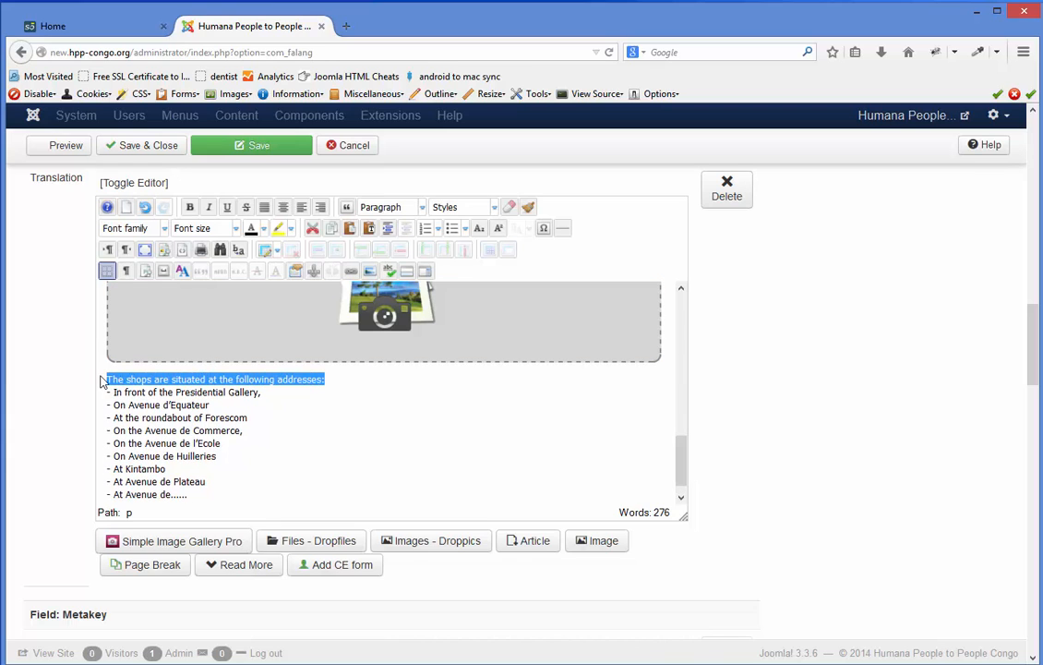
pyautogui.click(189, 206)
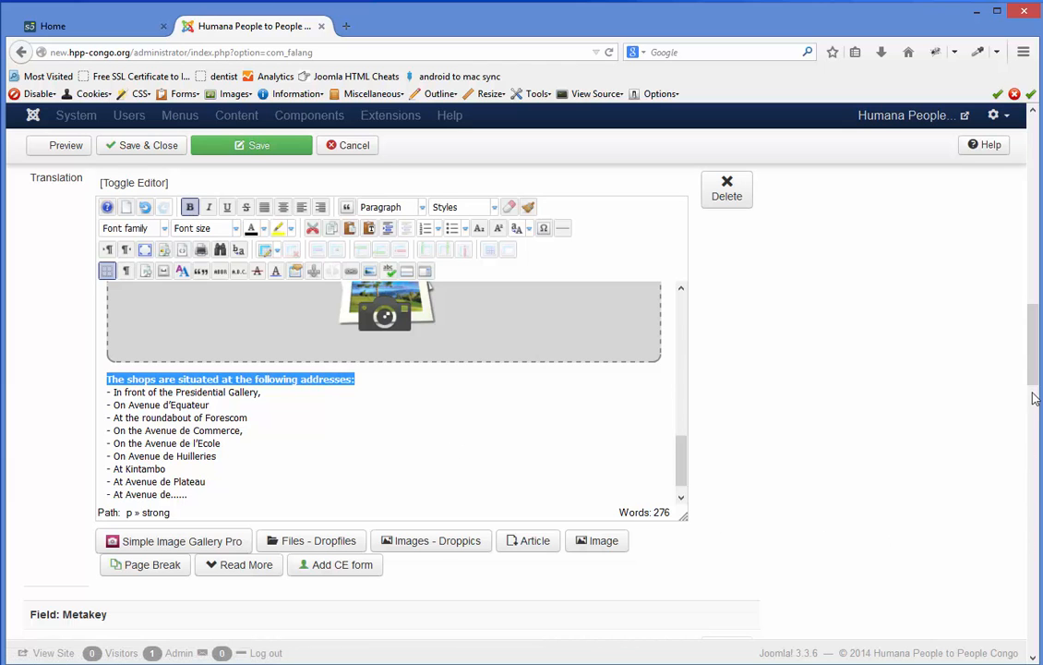
# - Review the translated article text, mark the English translation as published, and save and close it
pyautogui.moveTo(1032, 314); pyautogui.dragTo(1039, 230)
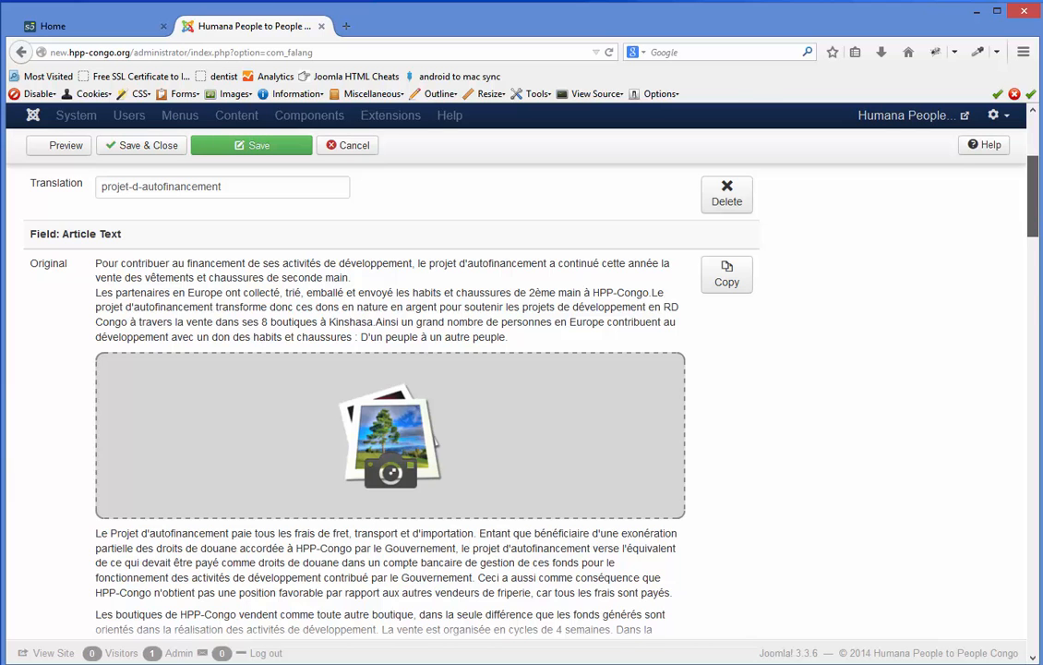
pyautogui.scroll(-10, 977, 420)
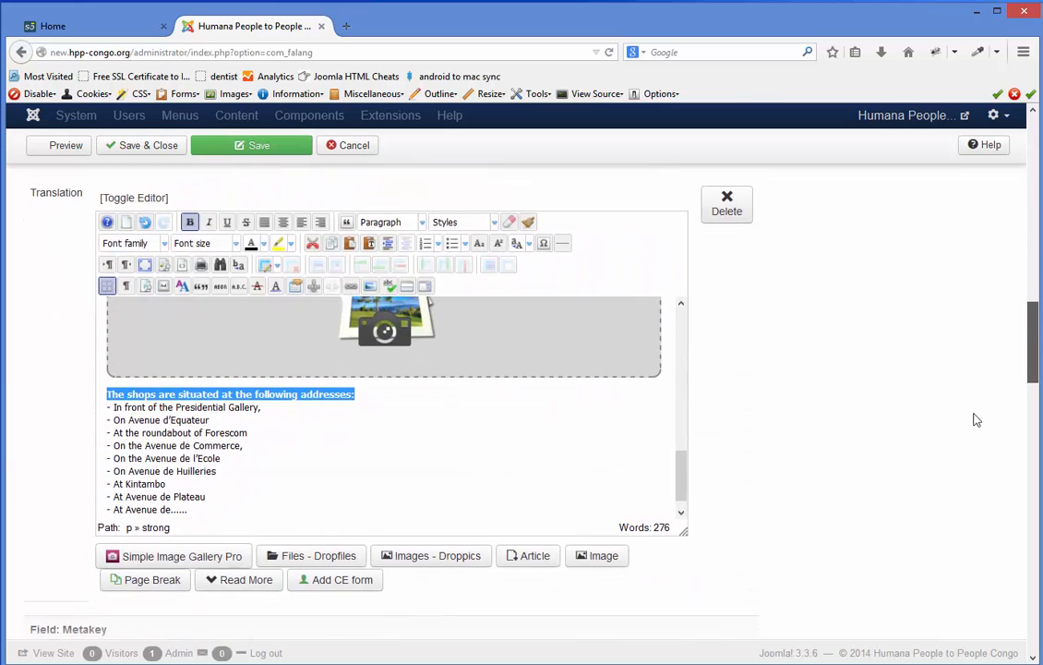
pyautogui.moveTo(685, 487); pyautogui.dragTo(686, 318)
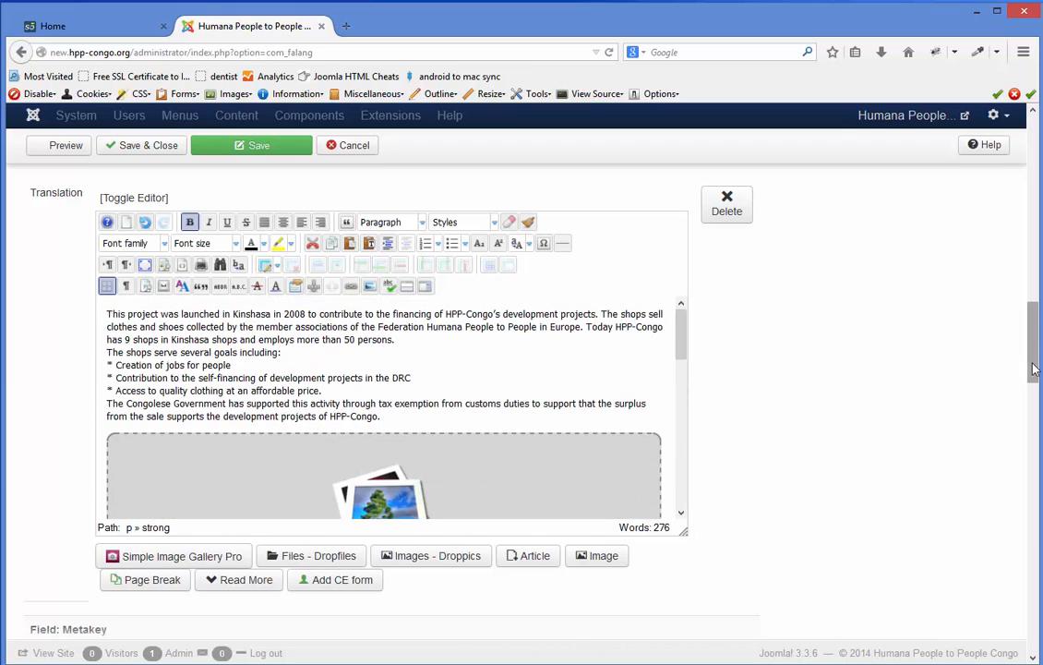
pyautogui.scroll(10, 934, 348)
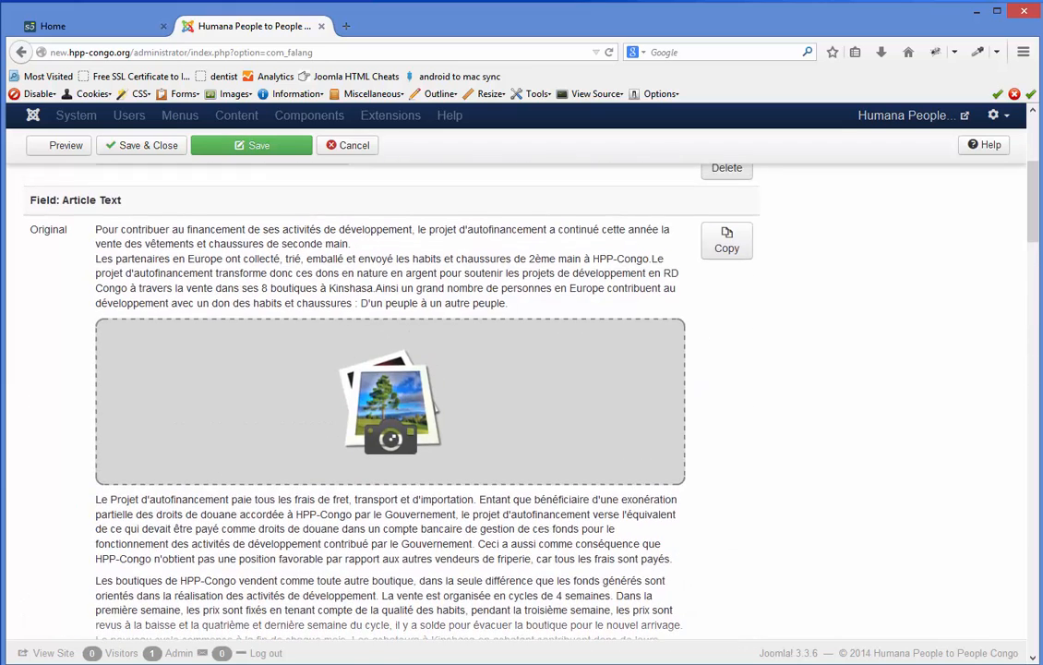
pyautogui.scroll(5, 1036, 228)
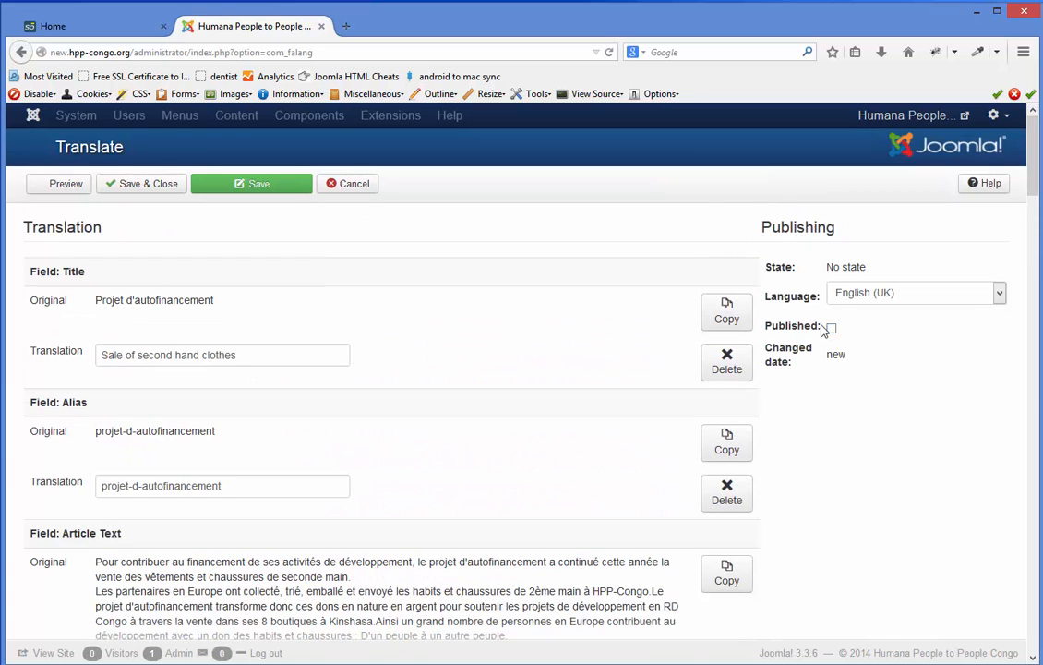
pyautogui.click(833, 332)
pyautogui.click(140, 185)
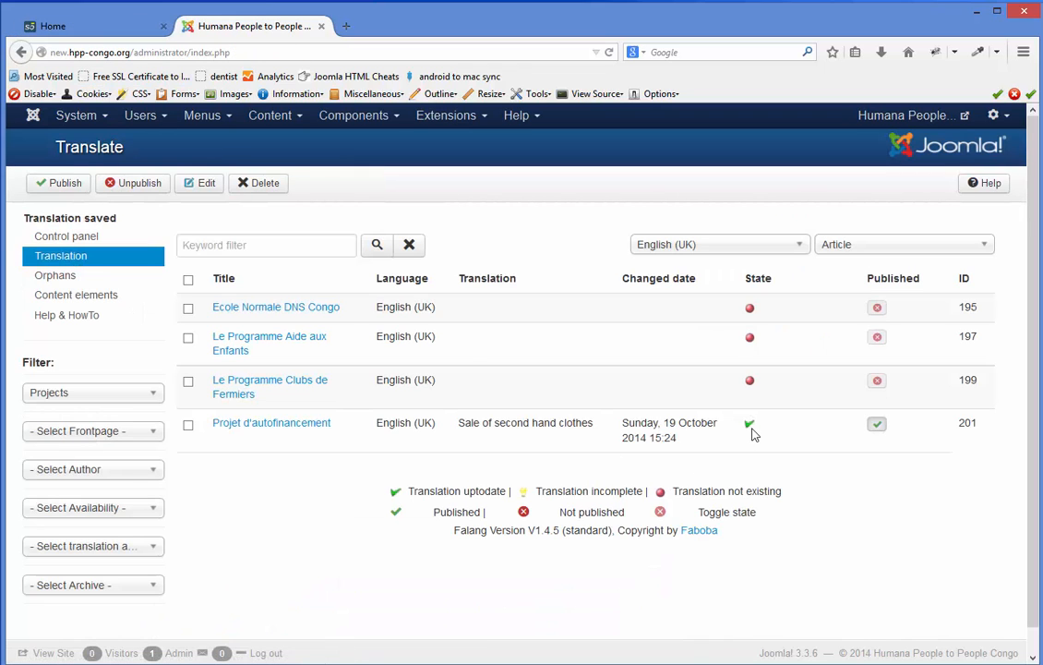
# - Switch to the website's English home page and reload it to check the translated project article
pyautogui.click(86, 28)
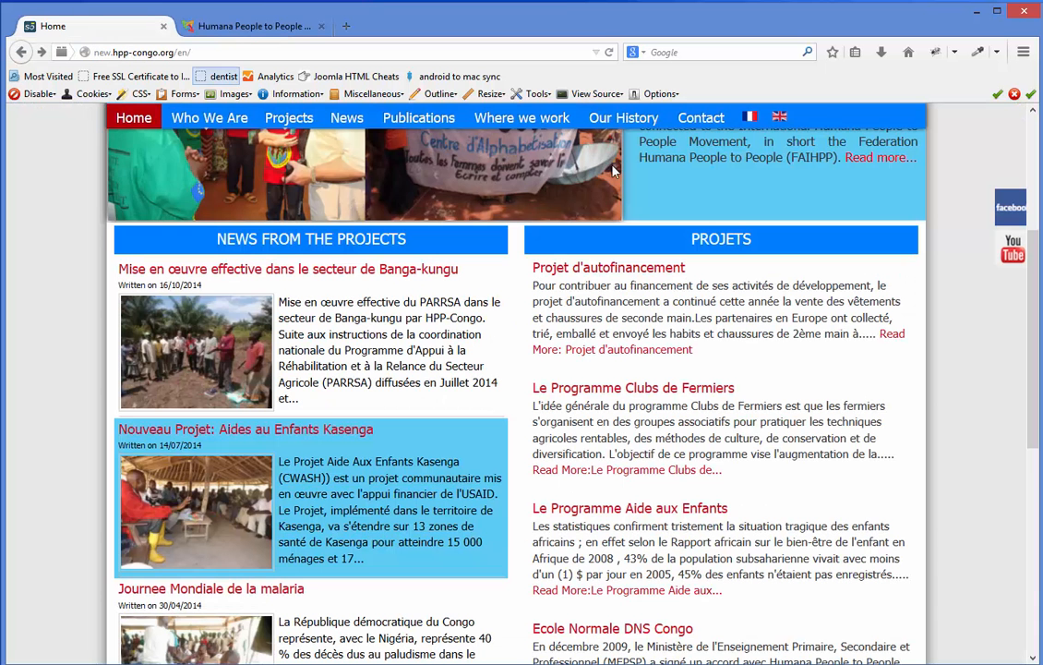
pyautogui.click(609, 52)
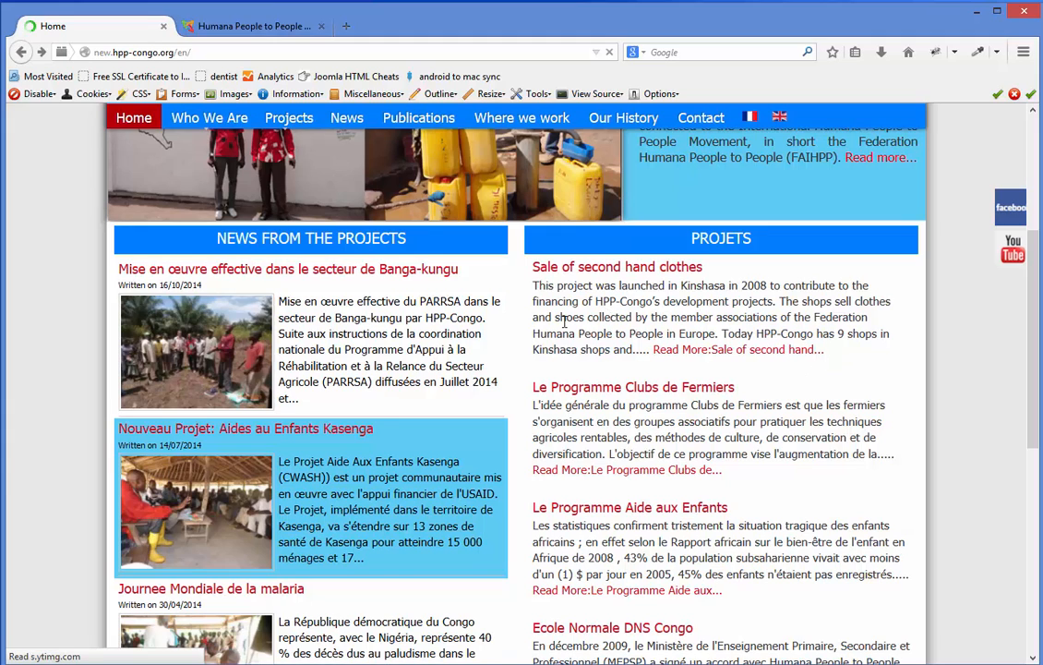
# - Open the Sale of second hand clothes article from the English home page and review its translated text down to the shop addresses
pyautogui.moveTo(631, 315); pyautogui.dragTo(865, 350)
pyautogui.click(573, 251)
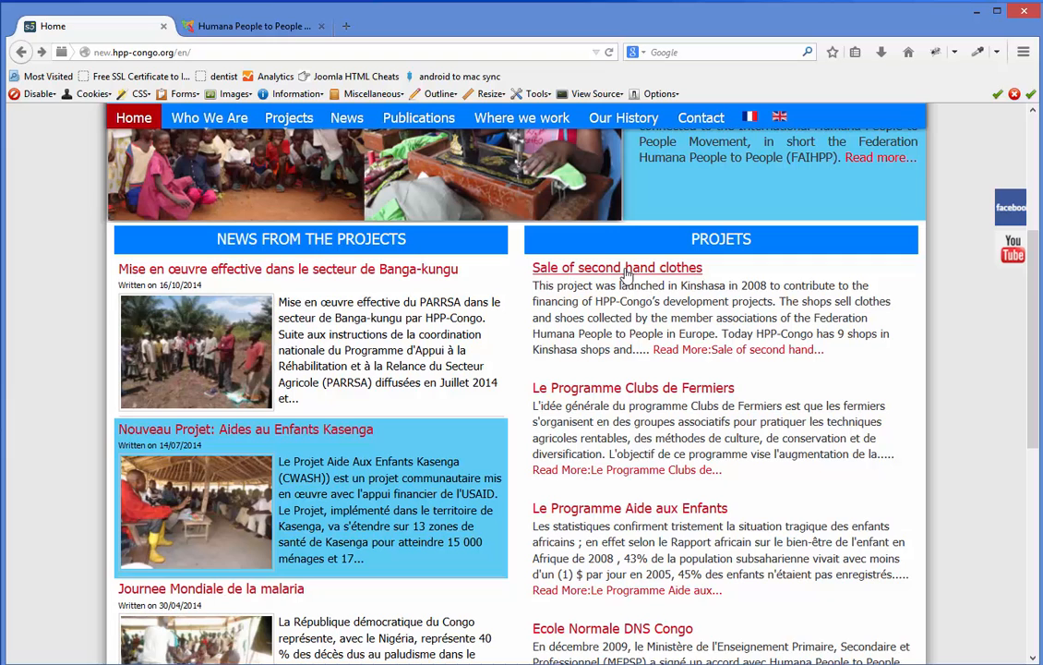
pyautogui.click(625, 271)
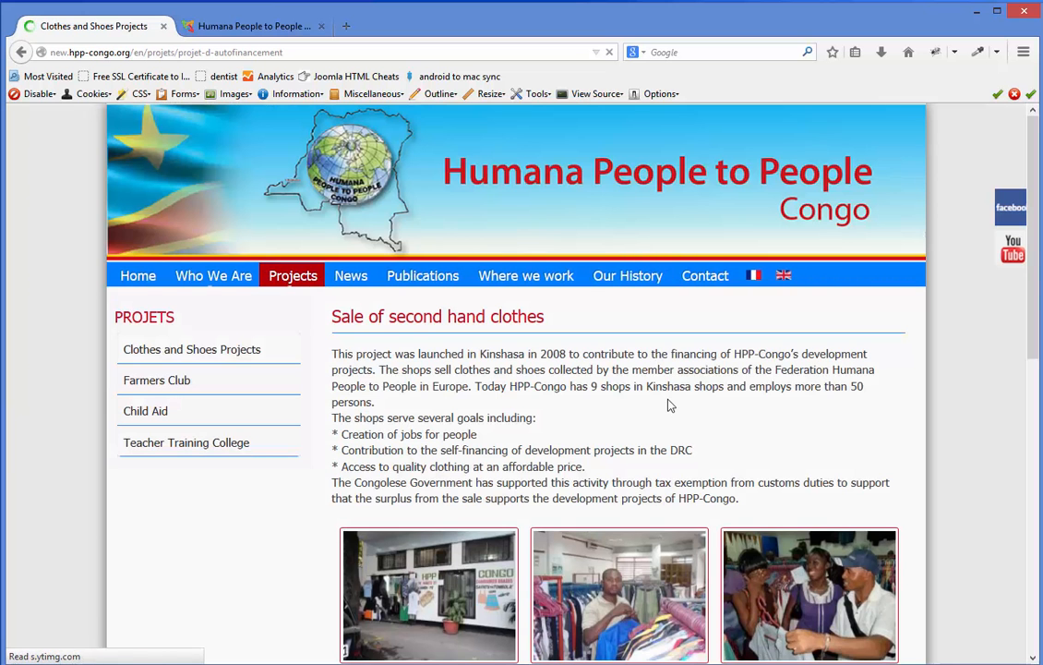
pyautogui.scroll(-1, 671, 405)
pyautogui.scroll(-5, 672, 405)
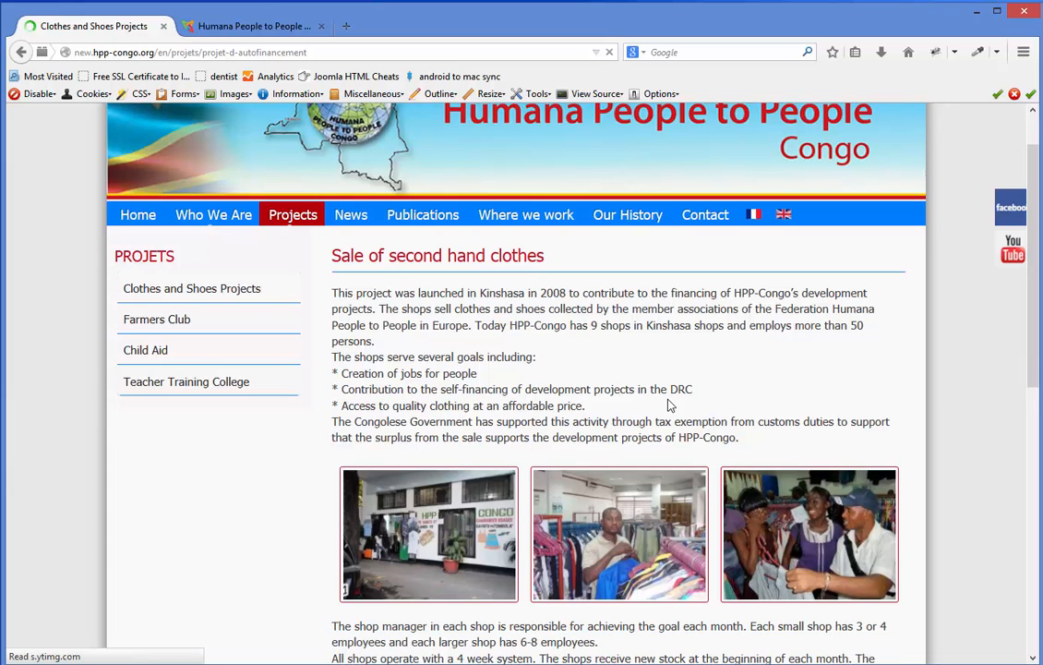
pyautogui.scroll(-3, 671, 405)
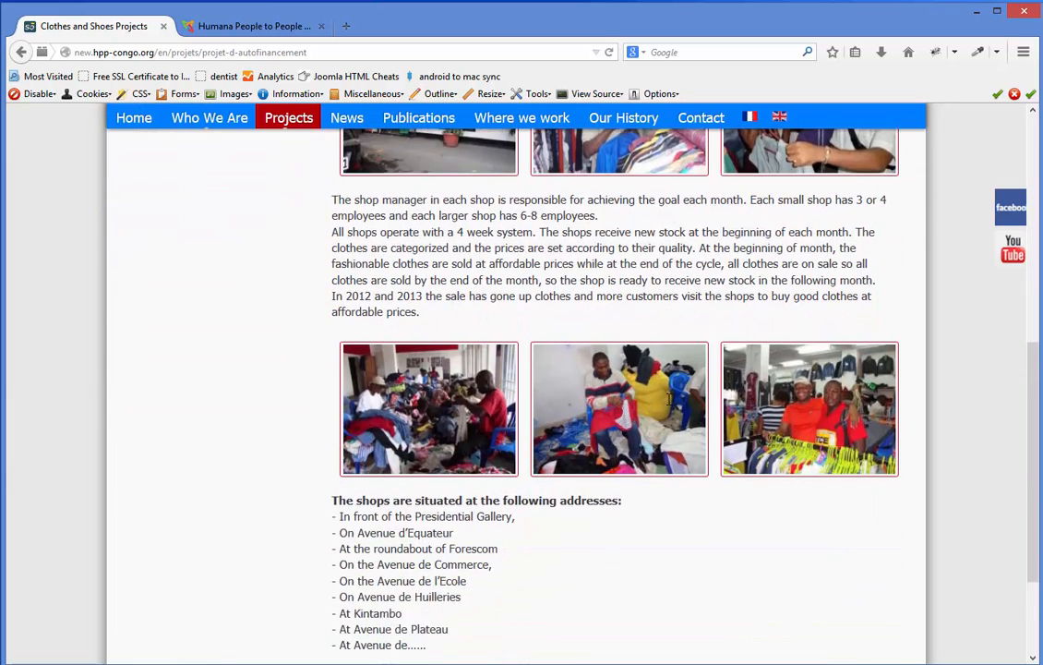
pyautogui.moveTo(447, 595); pyautogui.dragTo(407, 630)
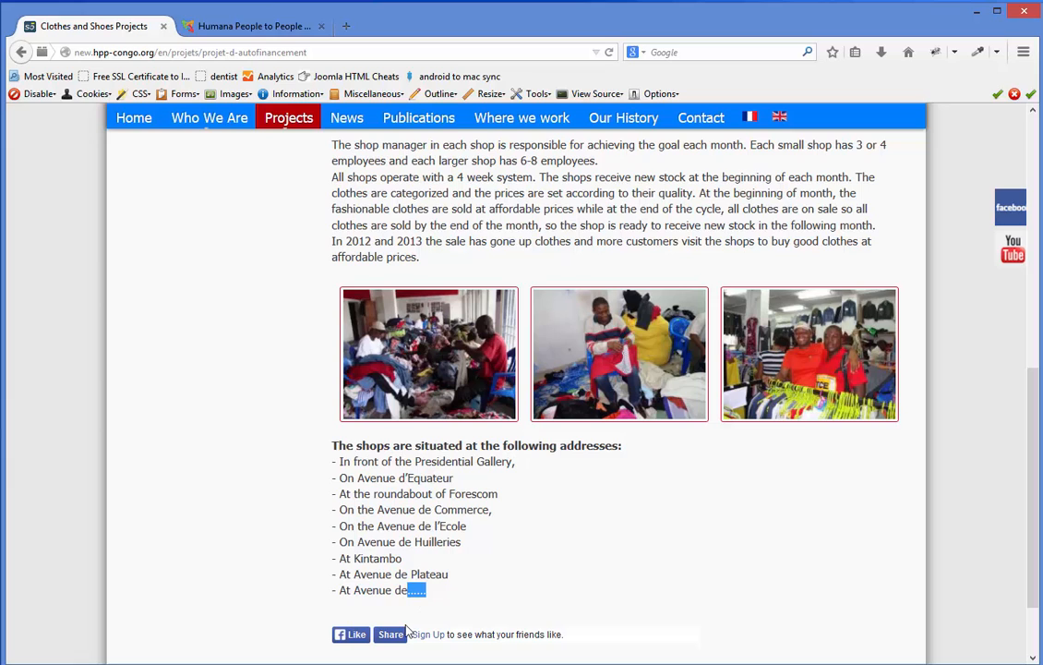
pyautogui.click(446, 601)
# - Switch to the FaLang translation list in the Joomla administrator and check its language, content type and category filters
pyautogui.click(263, 26)
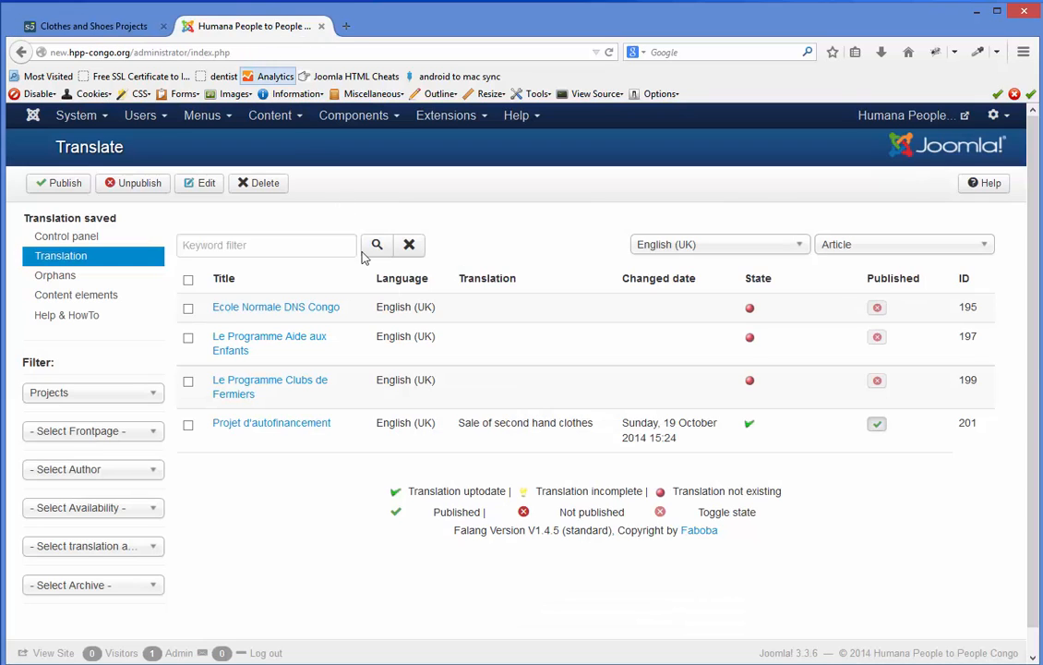
pyautogui.click(643, 245)
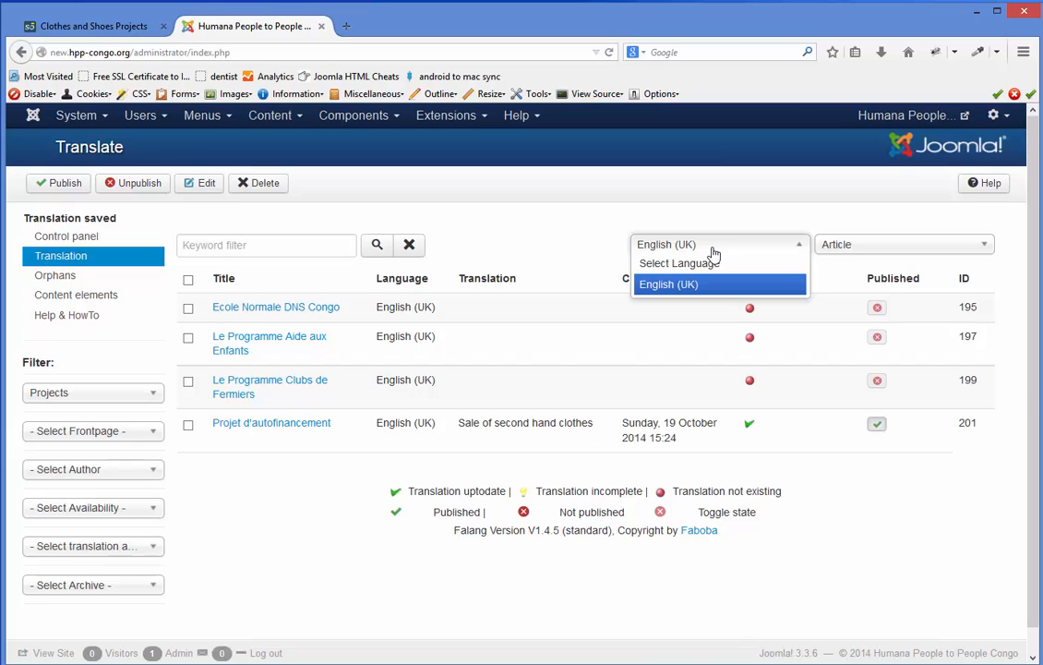
pyautogui.click(845, 248)
pyautogui.click(843, 245)
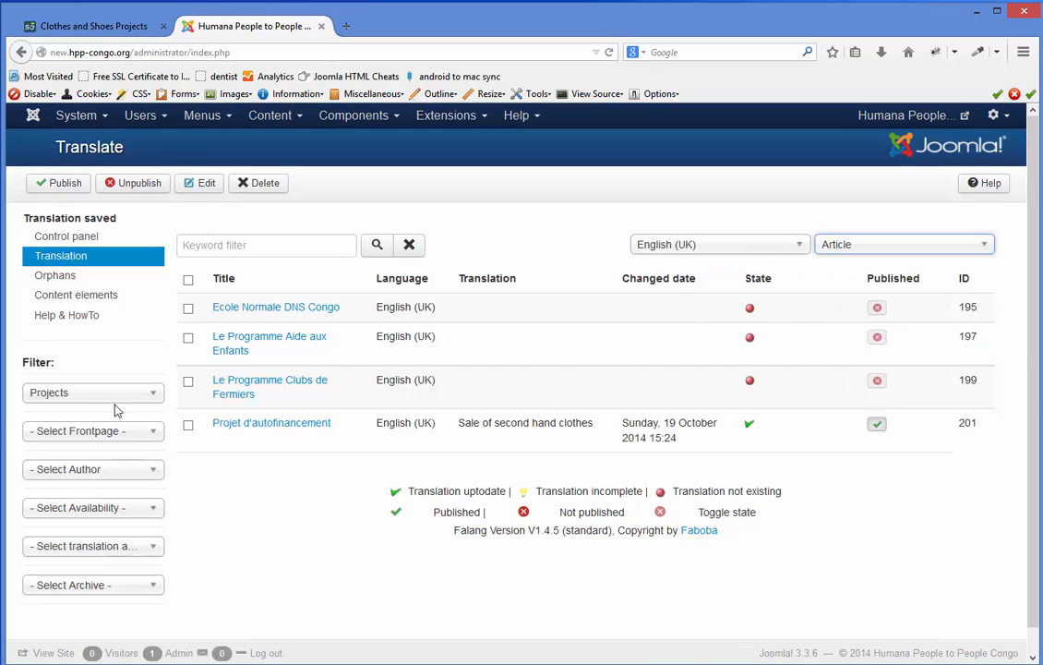
pyautogui.click(48, 397)
pyautogui.click(49, 399)
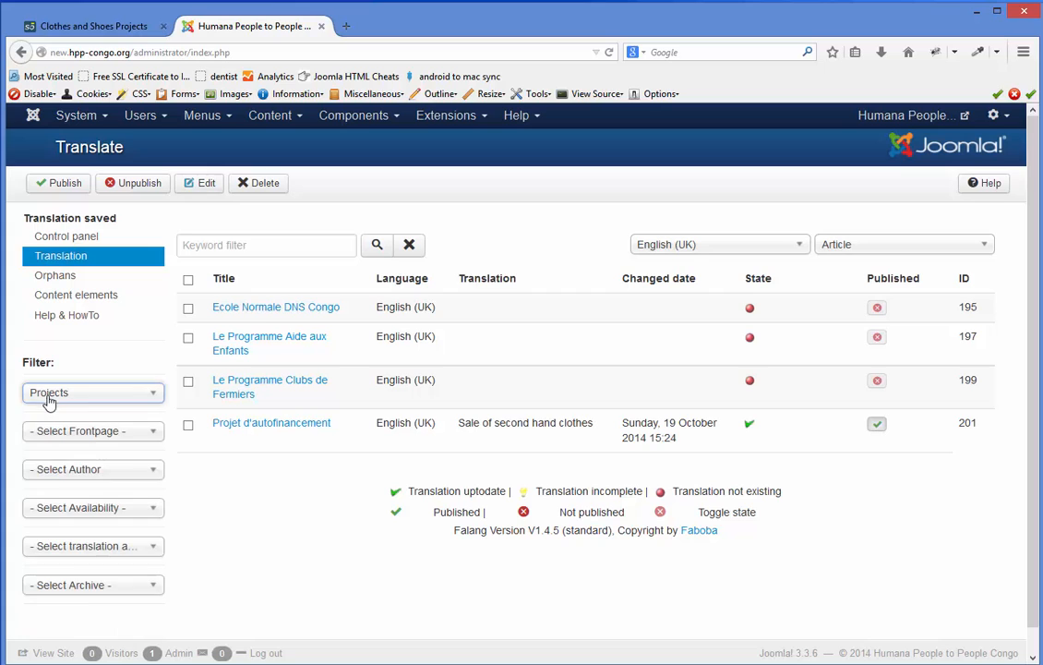
# - Open the Projet d'autofinancement translation, review its article text down to the address list, and close it without saving
pyautogui.click(269, 425)
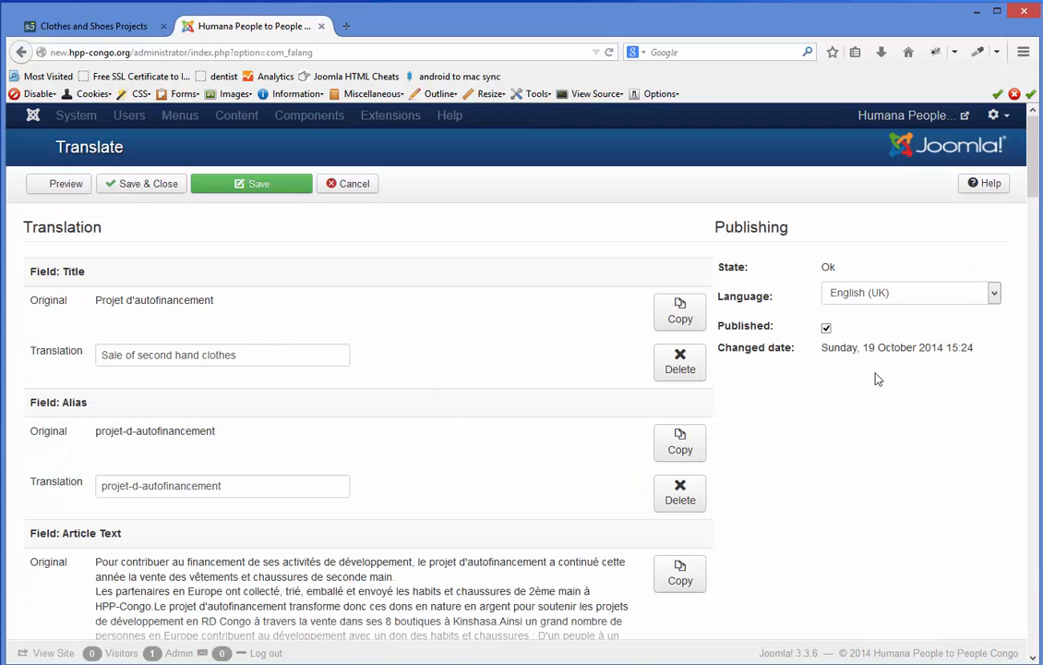
pyautogui.moveTo(1033, 210); pyautogui.dragTo(1033, 439)
pyautogui.moveTo(1033, 379); pyautogui.dragTo(1033, 356)
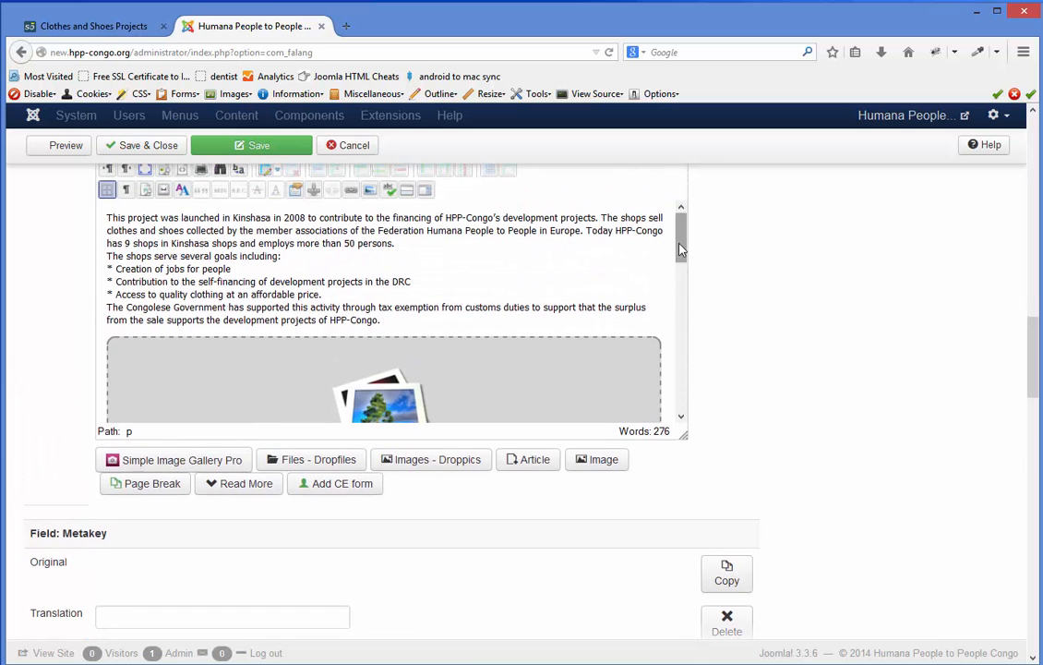
pyautogui.moveTo(680, 247); pyautogui.dragTo(681, 393)
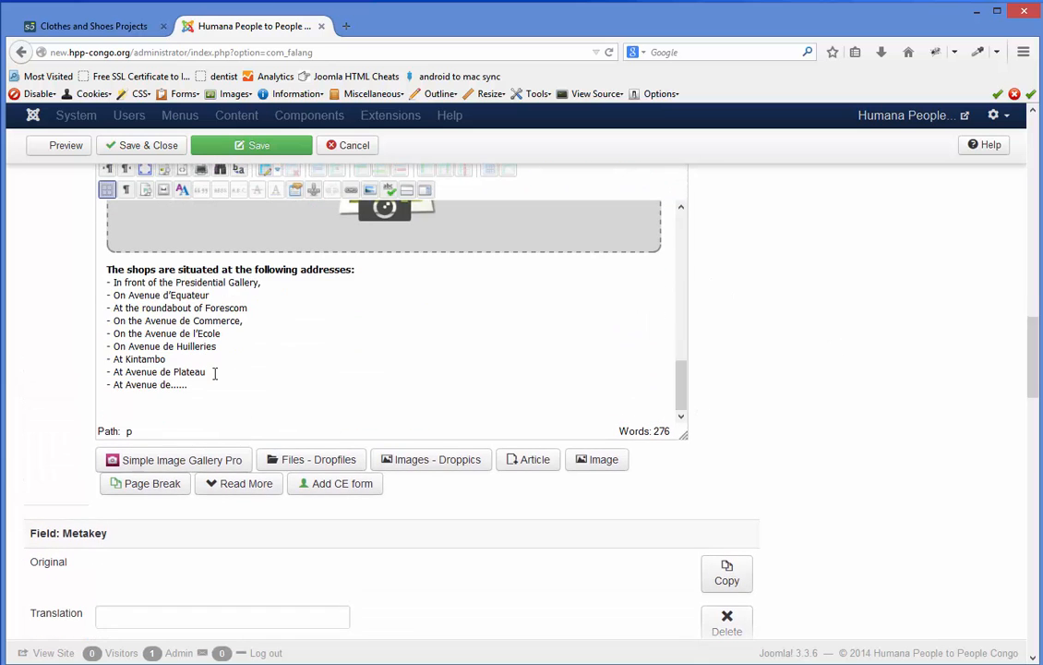
pyautogui.moveTo(1034, 352); pyautogui.dragTo(1029, 133)
pyautogui.click(344, 192)
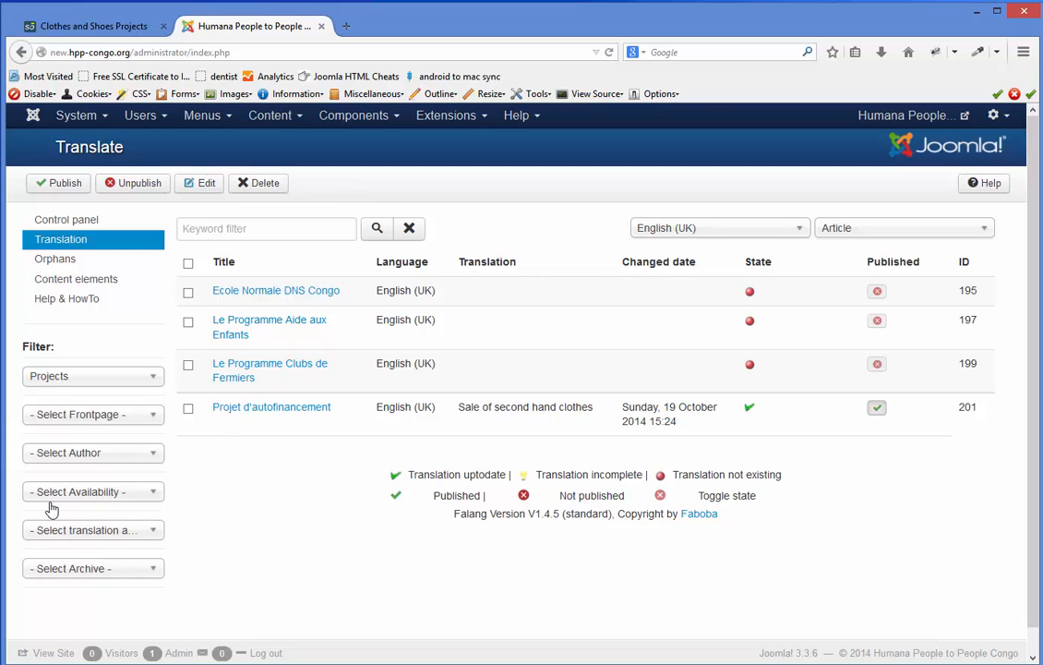
# - Filter the article translations by the Who We Are category, then by News From the Projects, and examine the listed articles' translation states
pyautogui.click(88, 378)
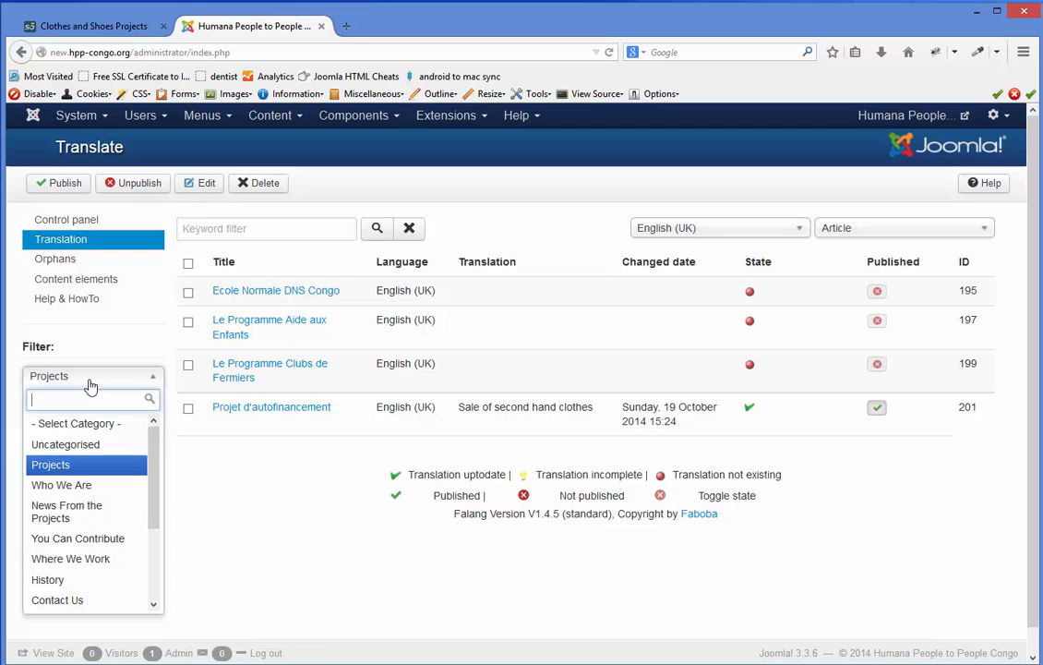
pyautogui.click(92, 484)
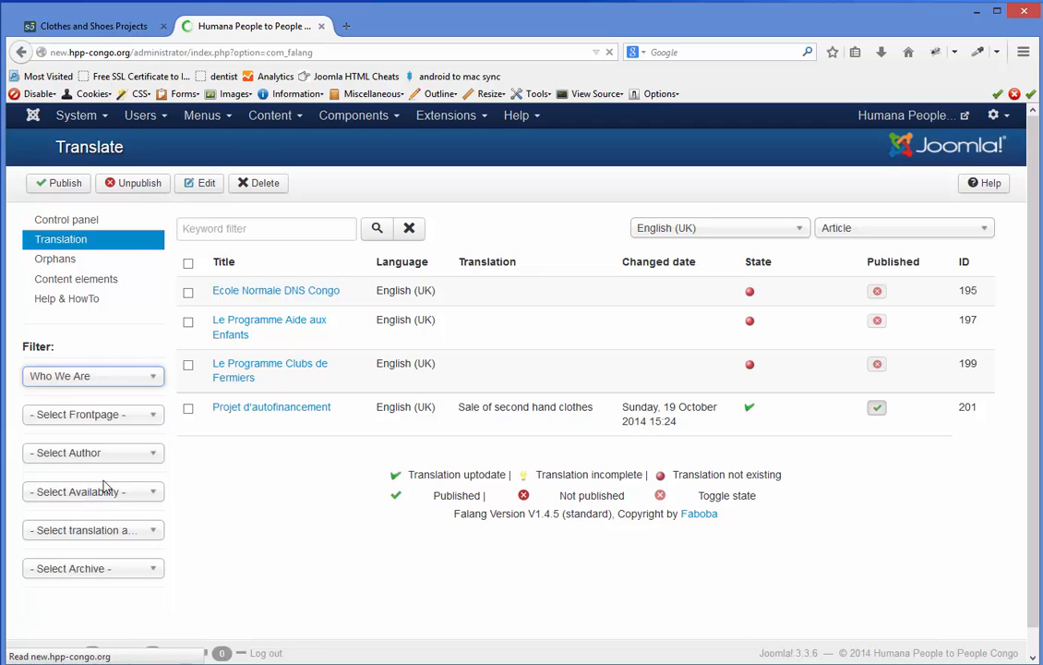
pyautogui.click(148, 381)
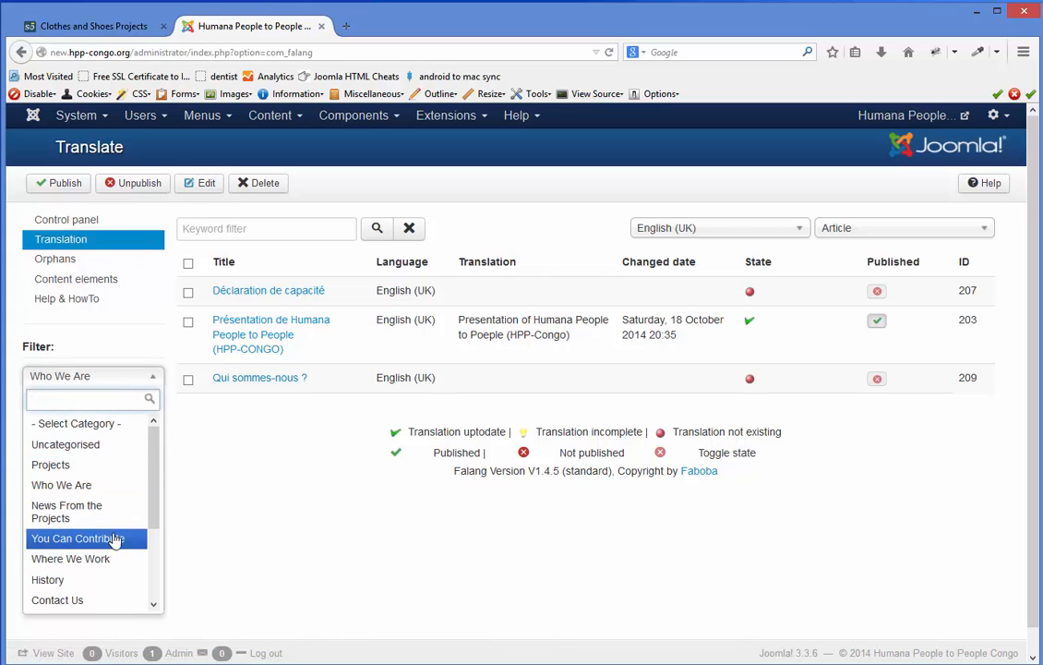
pyautogui.scroll(-2, 121, 524)
pyautogui.scroll(-3, 127, 531)
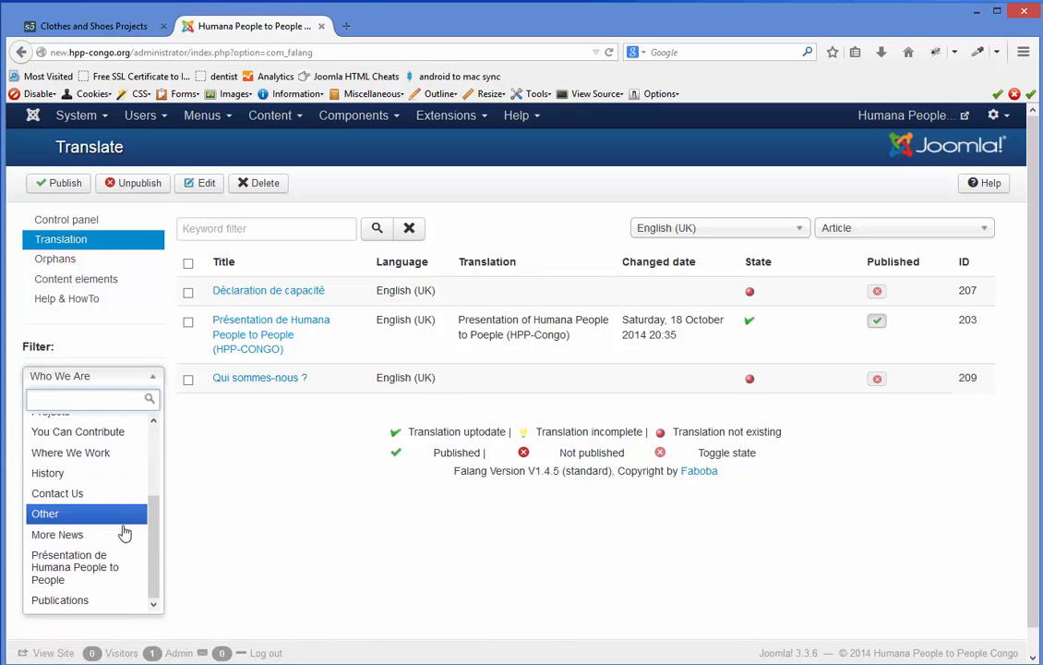
pyautogui.moveTo(154, 536); pyautogui.dragTo(166, 486)
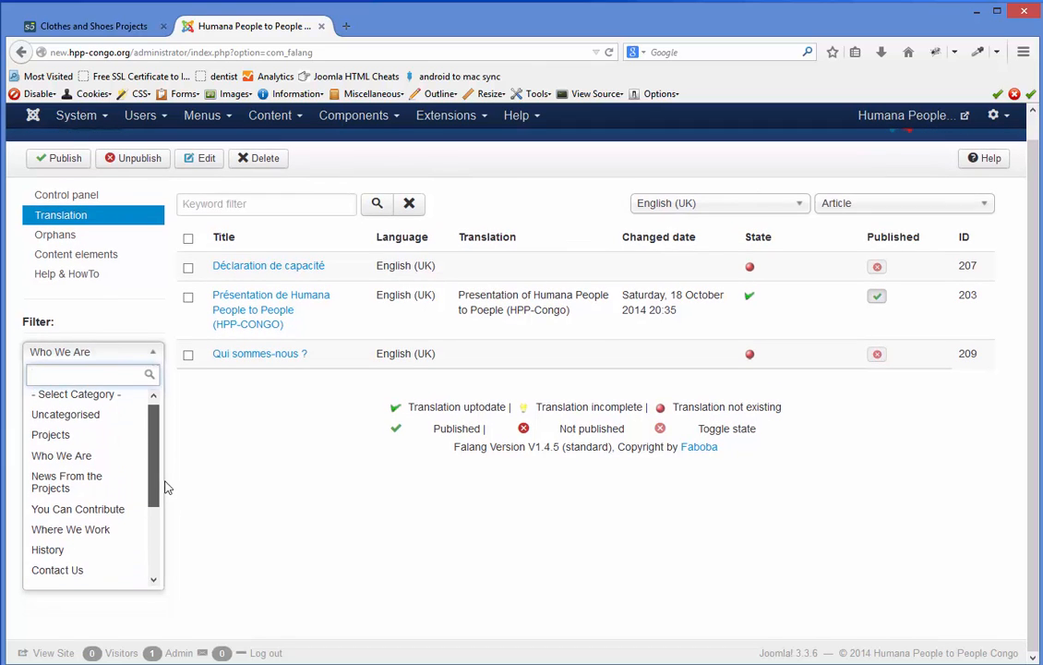
pyautogui.click(92, 492)
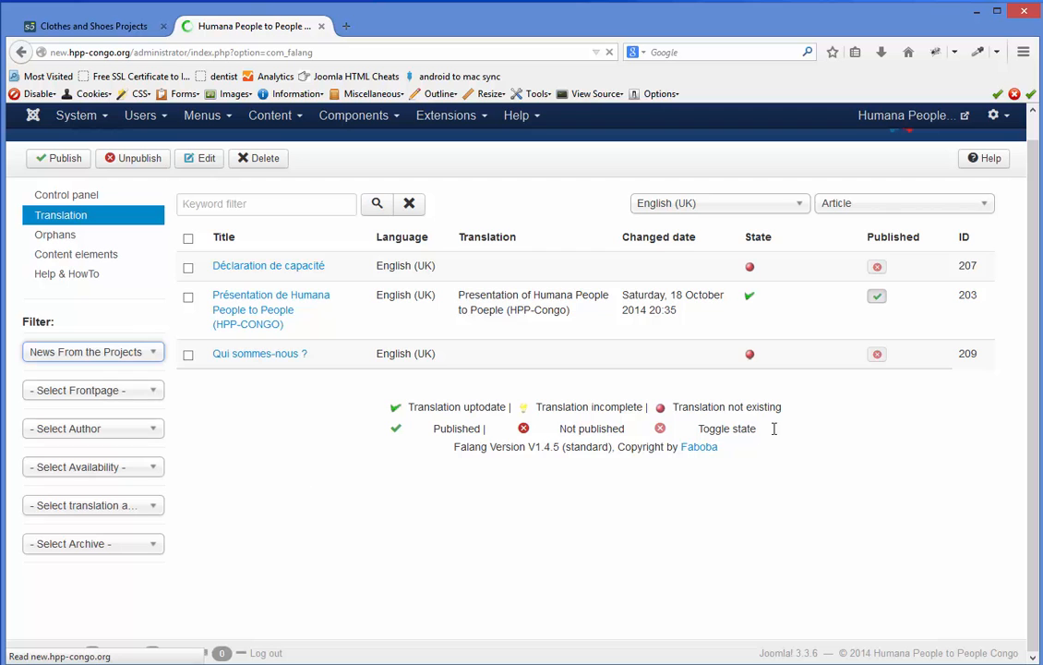
pyautogui.scroll(-5, 1018, 415)
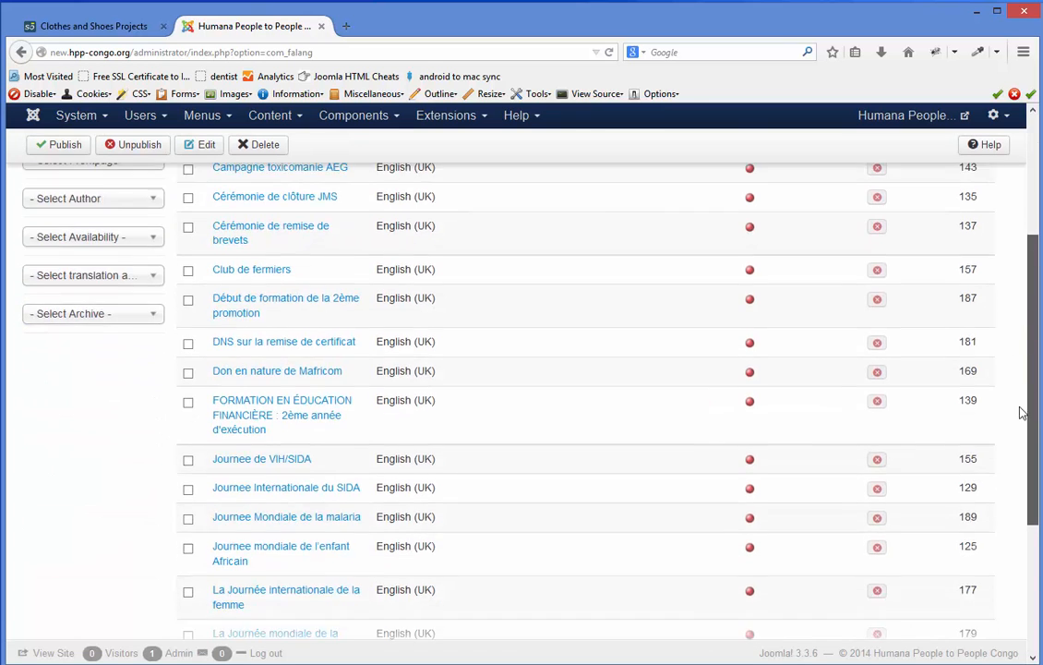
pyautogui.scroll(5, 1013, 322)
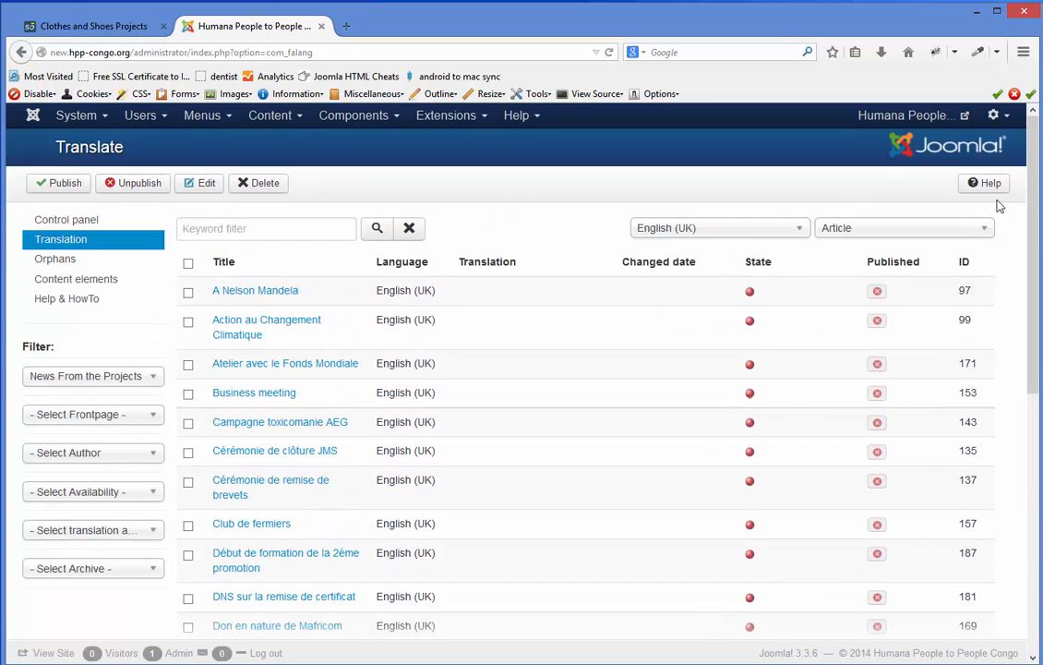
# - Switch back to the website's Sale of second hand clothes page and view the beginning of the article
pyautogui.click(72, 27)
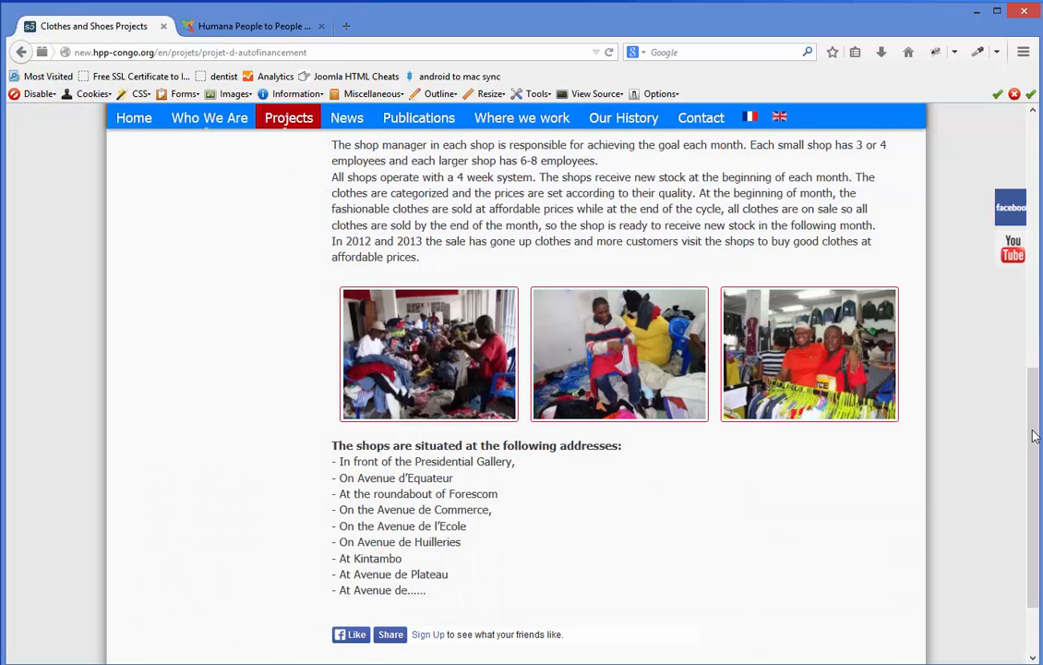
pyautogui.scroll(6, 1034, 435)
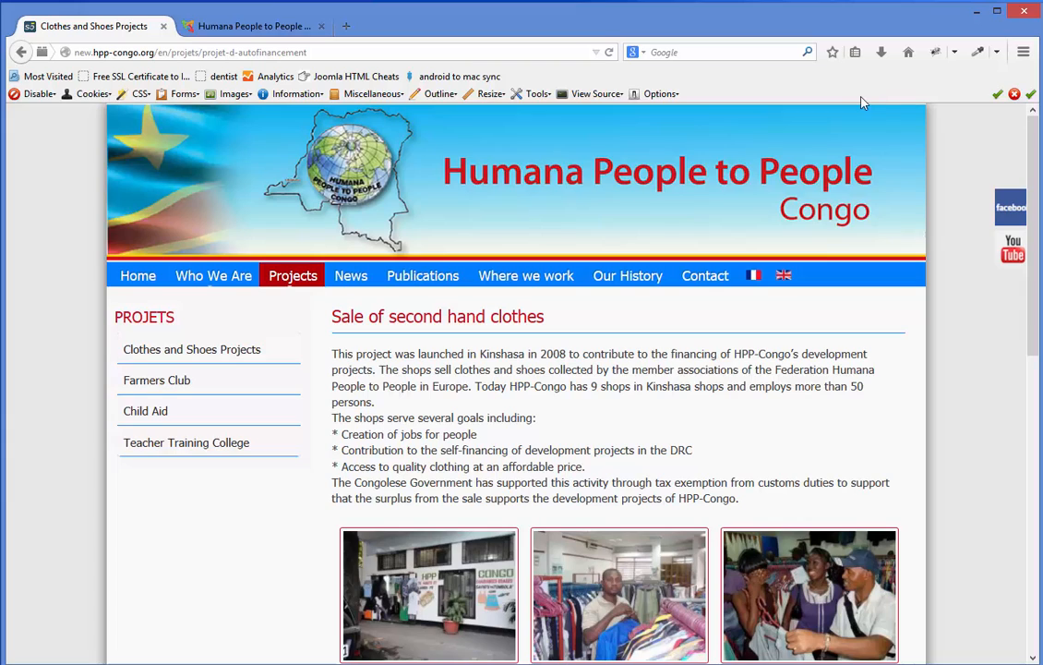